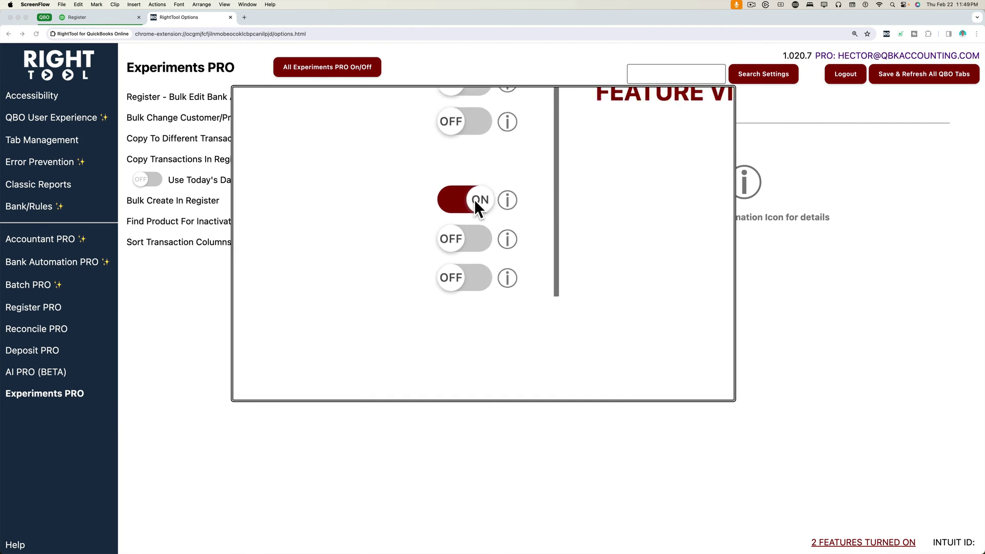
# - Switch to QuickBooks' Chart of accounts and scroll through the 75 accounts and their balances
pyautogui.click(95, 17)
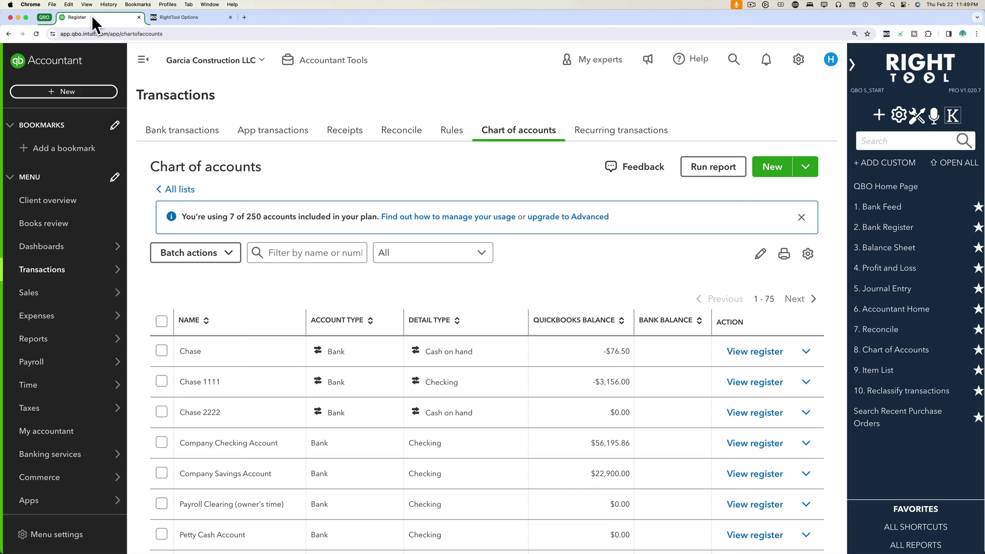
pyautogui.scroll(-2, 613, 410)
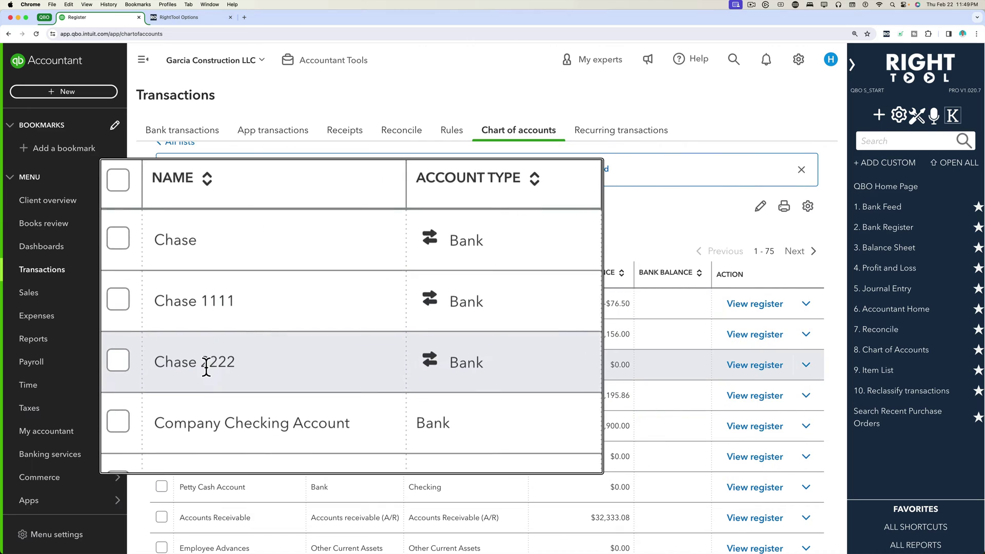
pyautogui.scroll(-6, 205, 365)
pyautogui.scroll(-8, 205, 365)
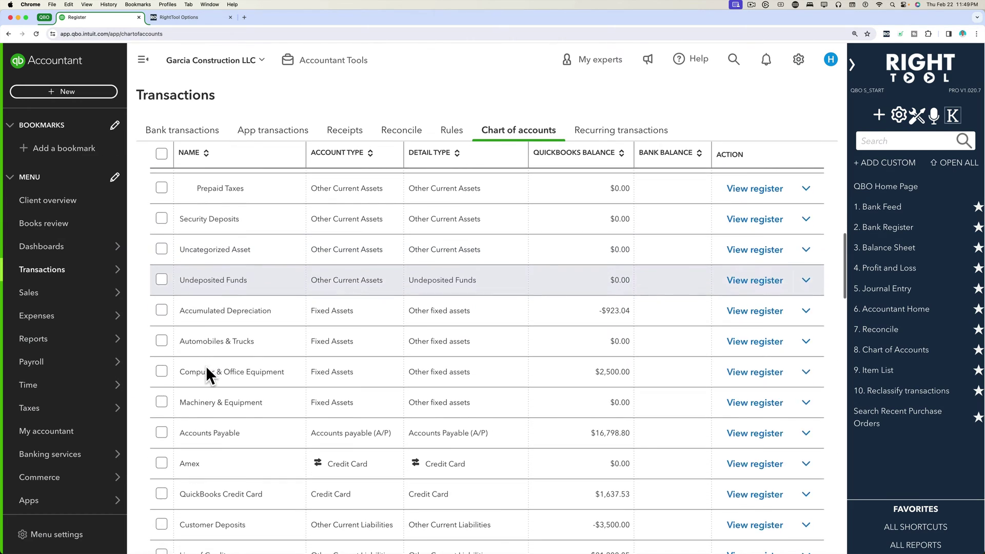
pyautogui.scroll(-10, 206, 367)
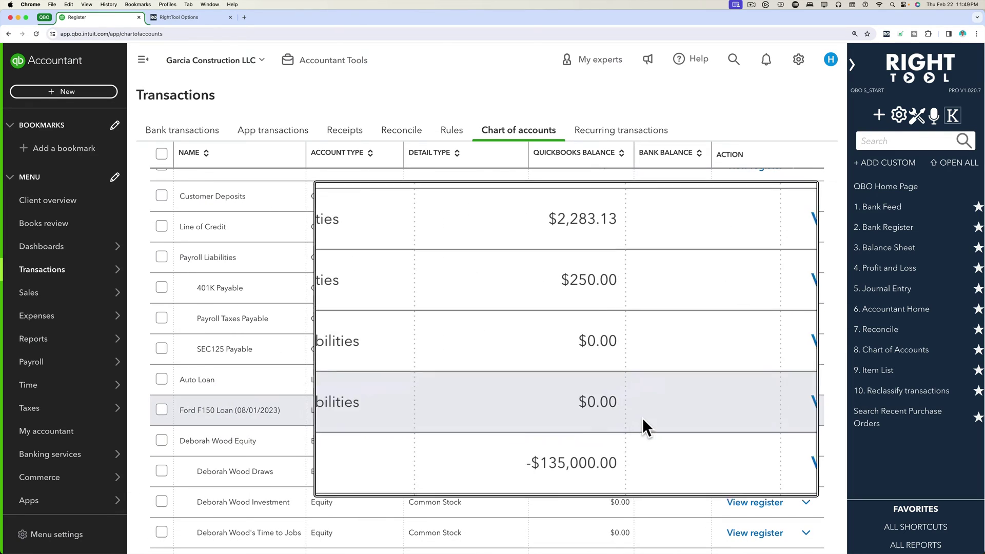
pyautogui.scroll(20, 272, 247)
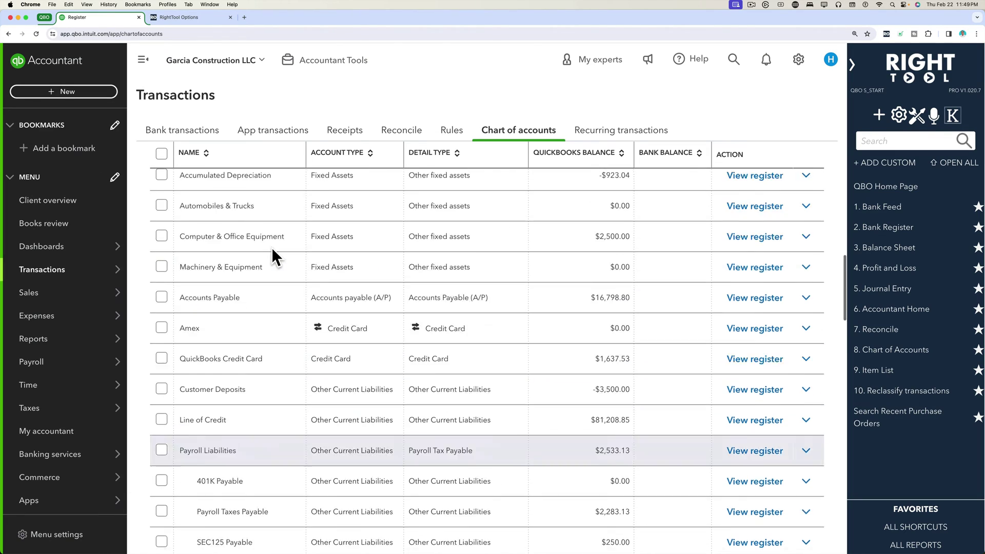
pyautogui.scroll(-1, 208, 331)
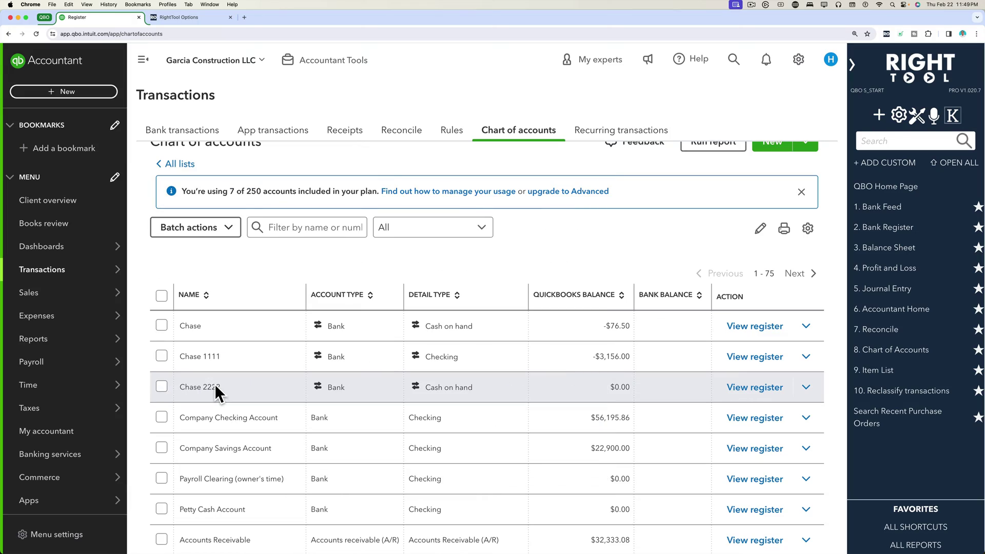
# - Bring the Excel Amortization workbook forward on its Sheet1 loan schedule
pyautogui.hotkey('ctrl', 'Up')
pyautogui.click(628, 392)
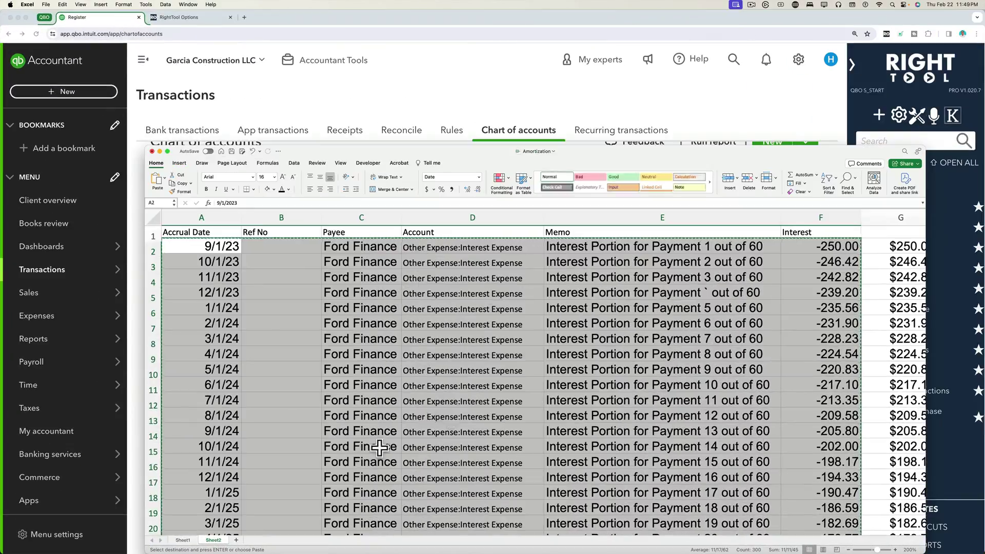
pyautogui.click(180, 540)
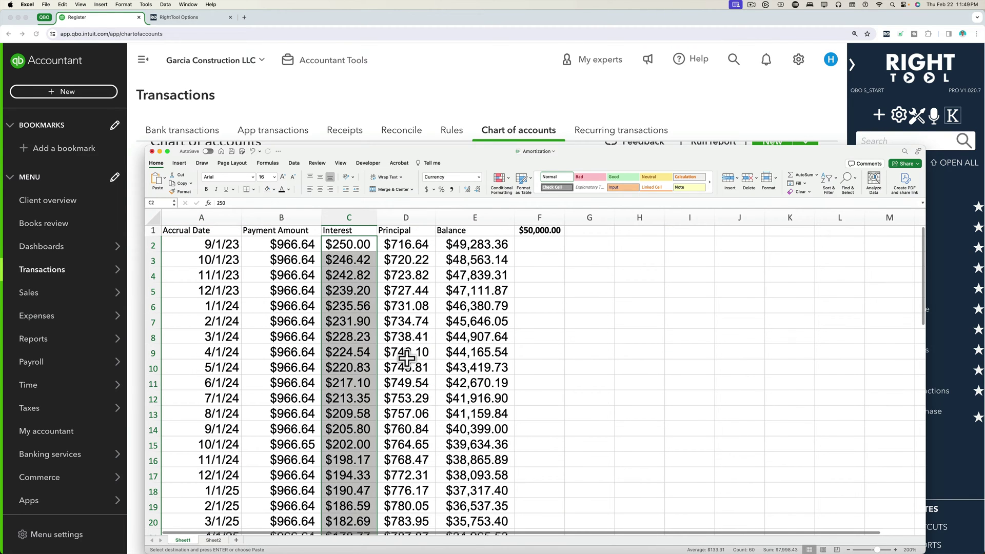
pyautogui.click(631, 322)
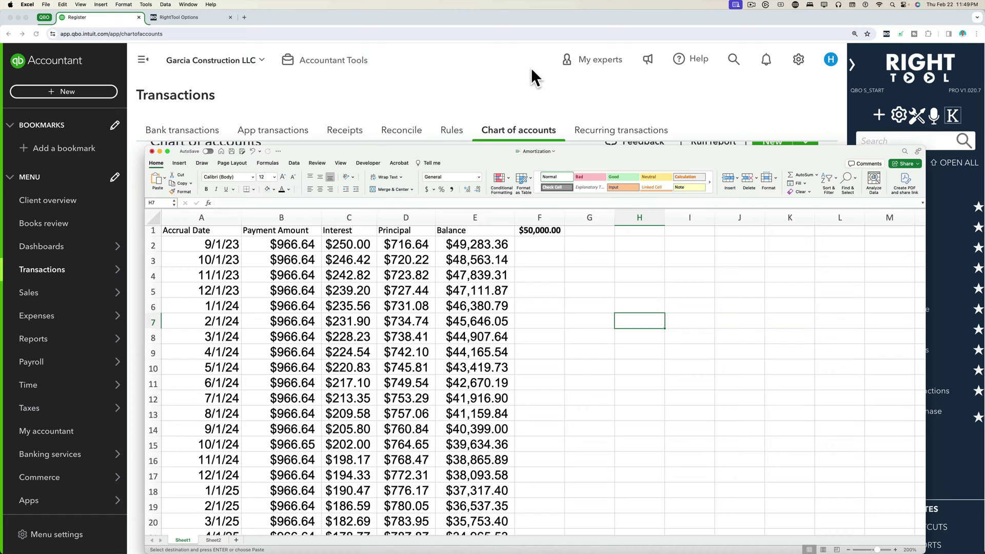
pyautogui.moveTo(483, 150); pyautogui.dragTo(528, 82)
# - Review the Accrual Date, Payment Amount, Interest, Principal and Balance columns, then select payments B2:B13
pyautogui.click(261, 146)
pyautogui.click(345, 149)
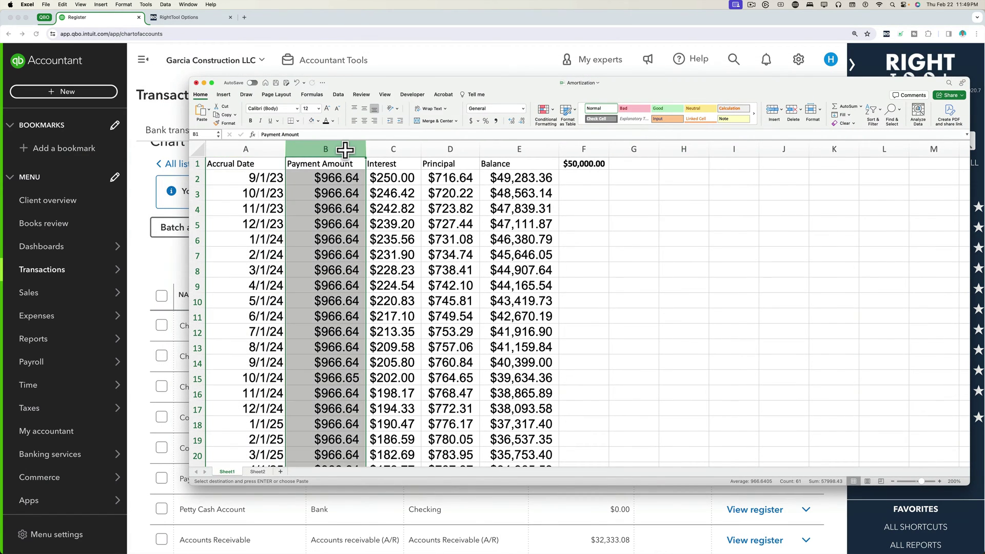
pyautogui.click(397, 149)
pyautogui.click(454, 149)
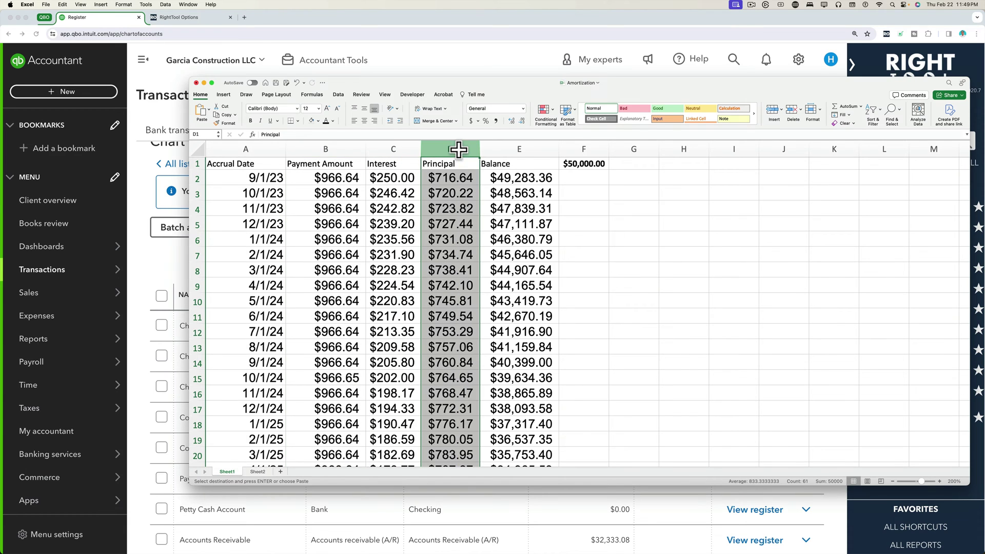
pyautogui.click(527, 150)
pyautogui.click(593, 290)
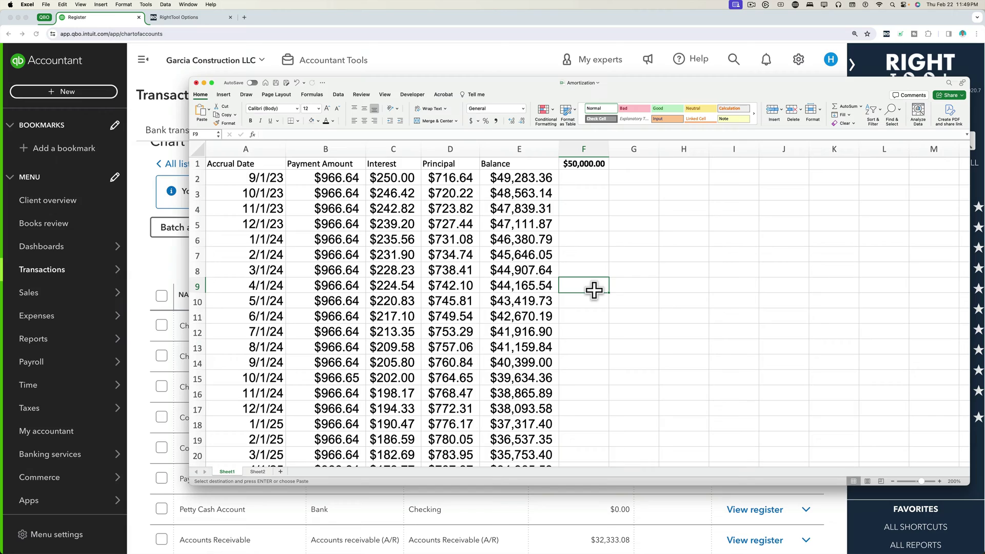
pyautogui.scroll(-15, 271, 303)
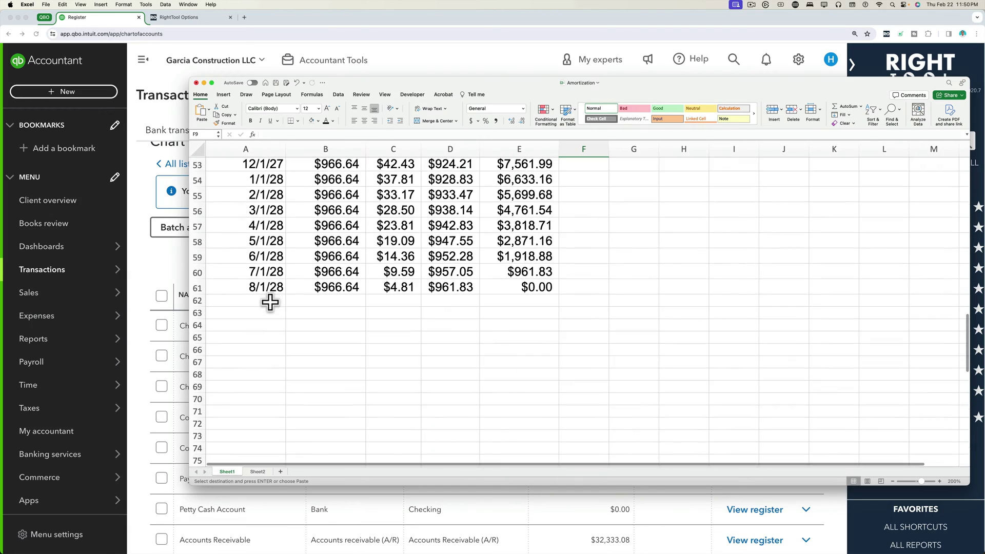
pyautogui.scroll(15, 270, 303)
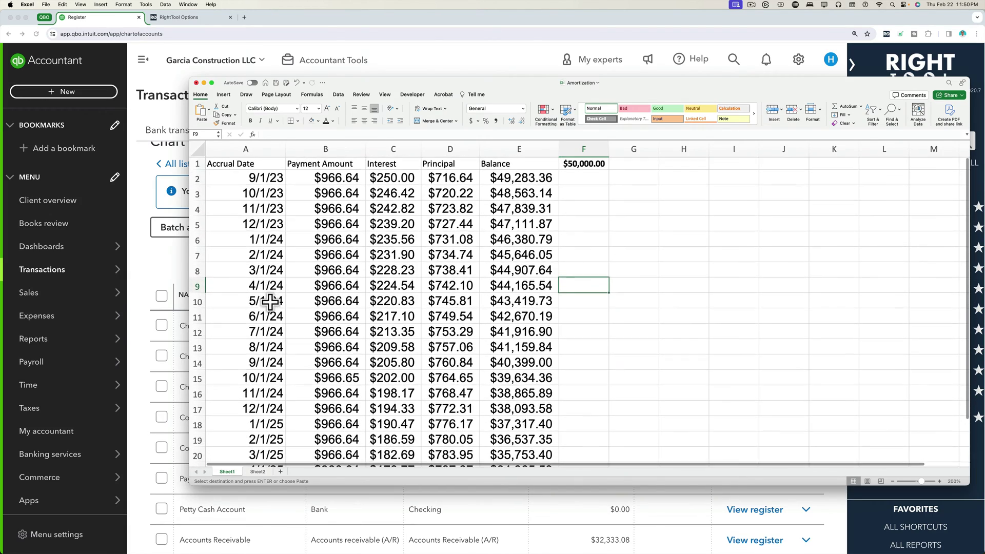
pyautogui.scroll(-2, 270, 303)
pyautogui.scroll(2, 270, 303)
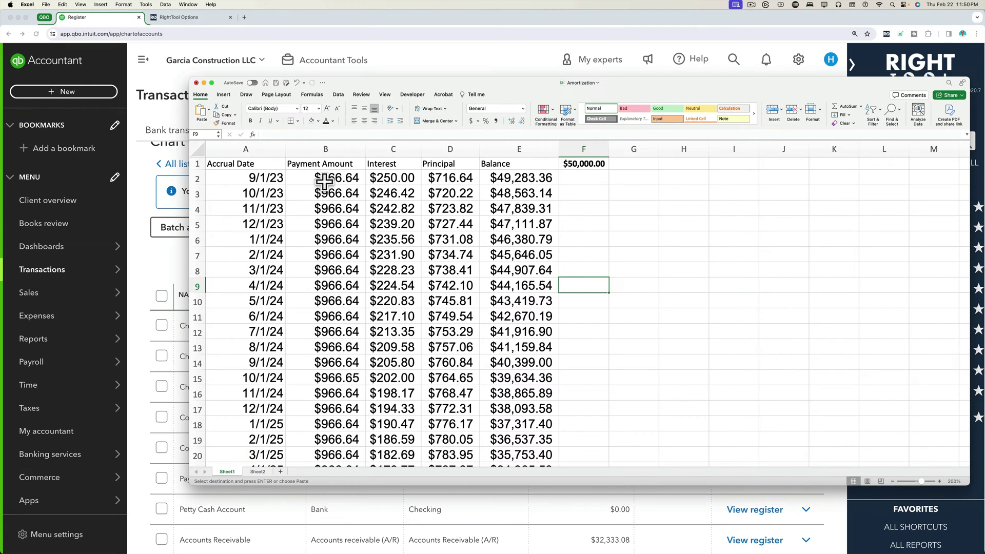
pyautogui.moveTo(324, 180); pyautogui.dragTo(323, 347)
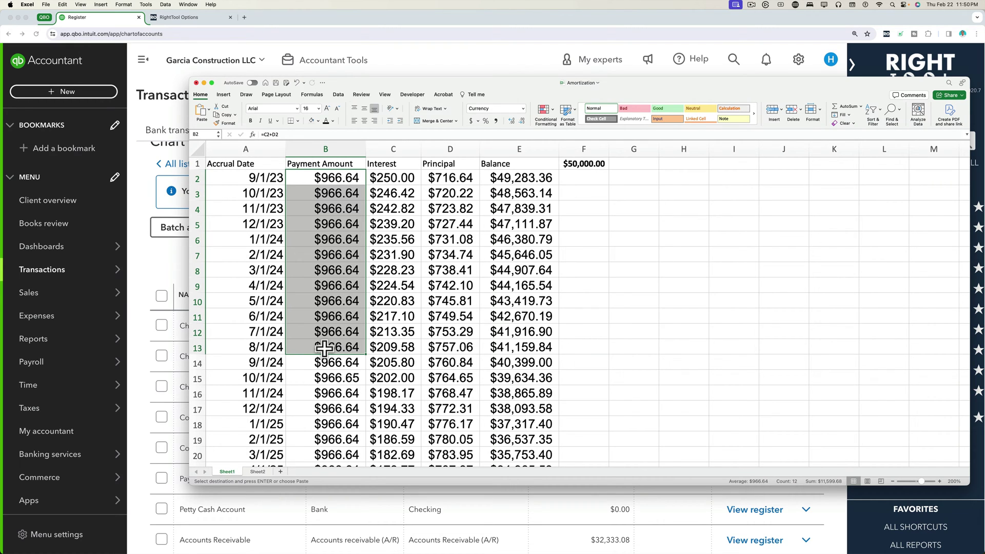
# - Copy columns A:B and add a new sheet named CHECKS
pyautogui.moveTo(246, 149); pyautogui.dragTo(329, 147)
pyautogui.rightClick(336, 146)
pyautogui.click(344, 160)
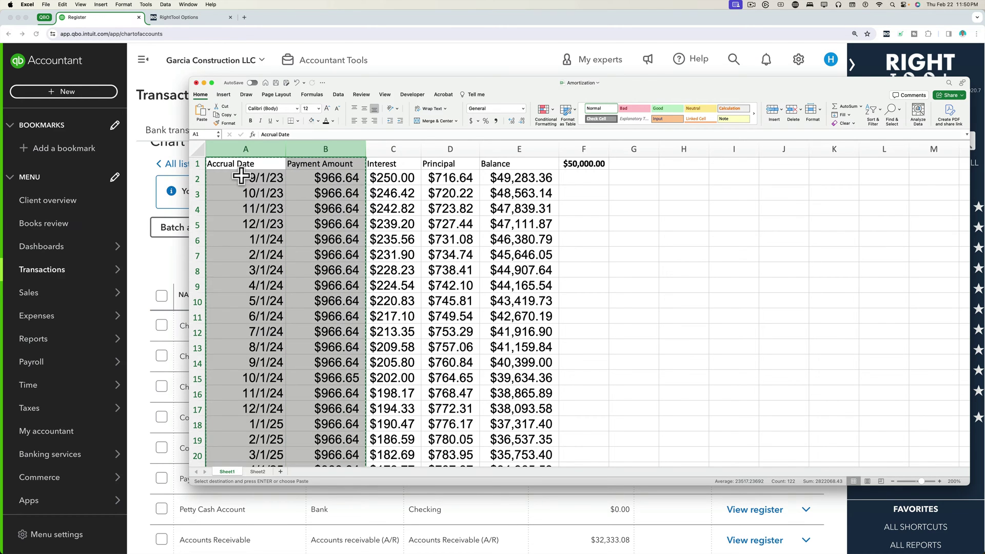
pyautogui.click(280, 471)
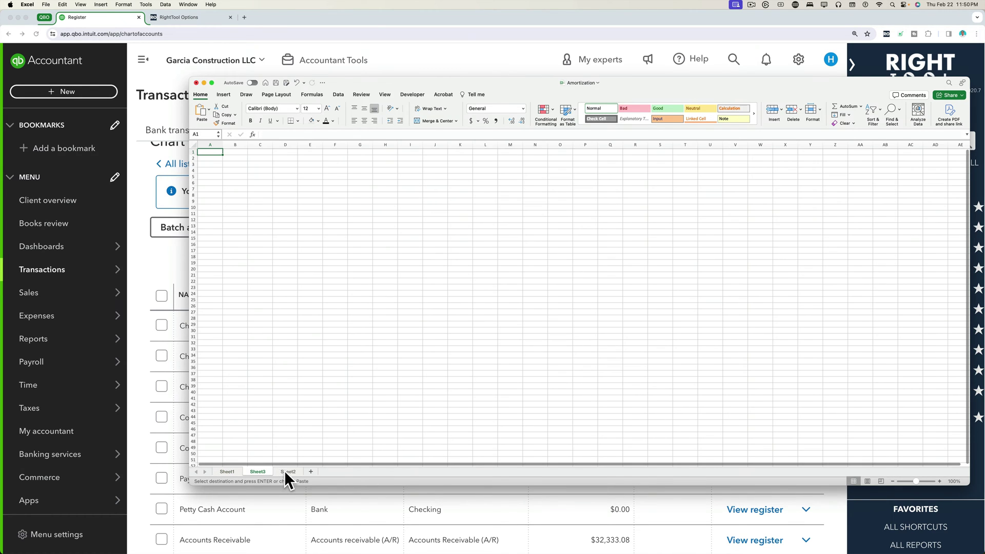
pyautogui.click(284, 470)
pyautogui.click(260, 472)
pyautogui.write('CHECKS')
pyautogui.press('Return')
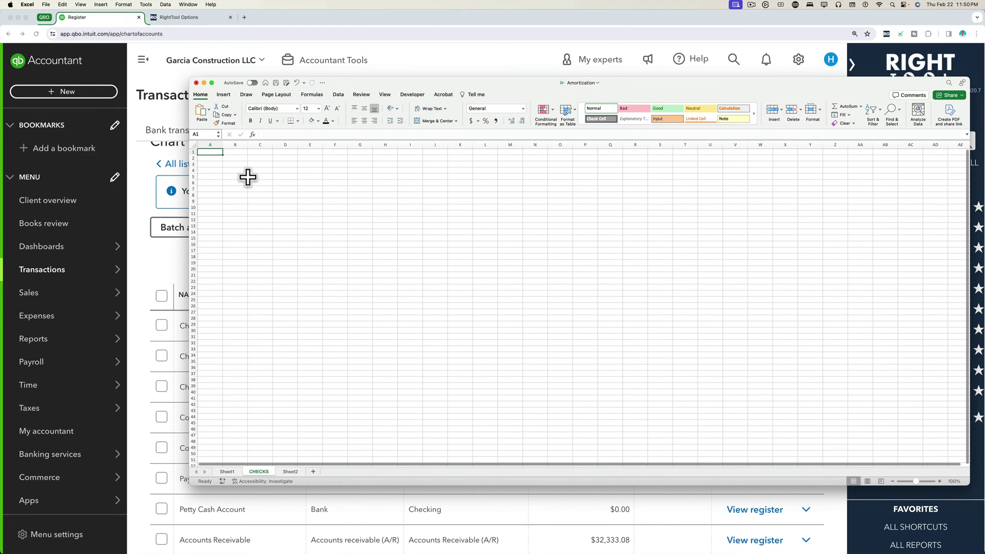
# - Paste the Accrual Date and Payment Amount columns into CHECKS, zoom to 300% and widen column B
pyautogui.press('super+v')
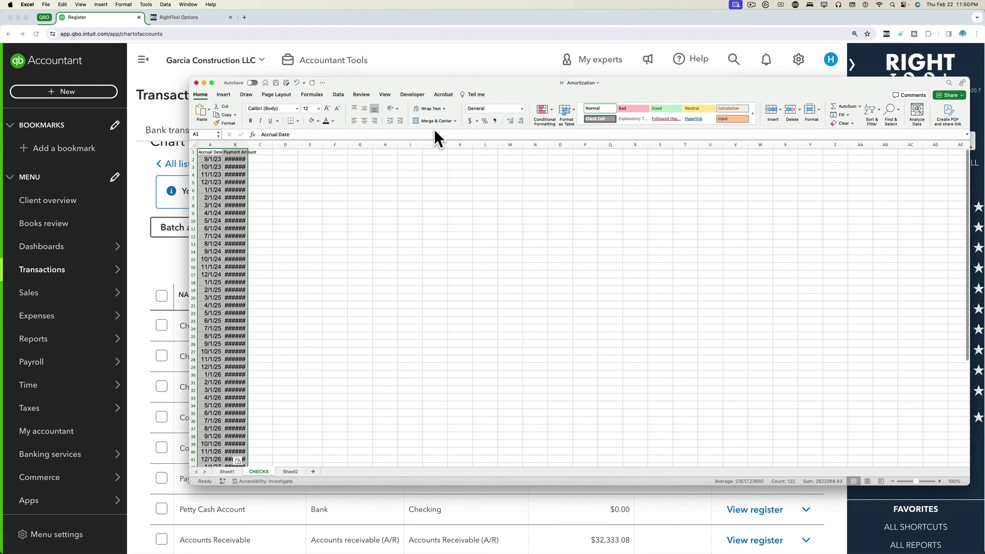
pyautogui.click(384, 94)
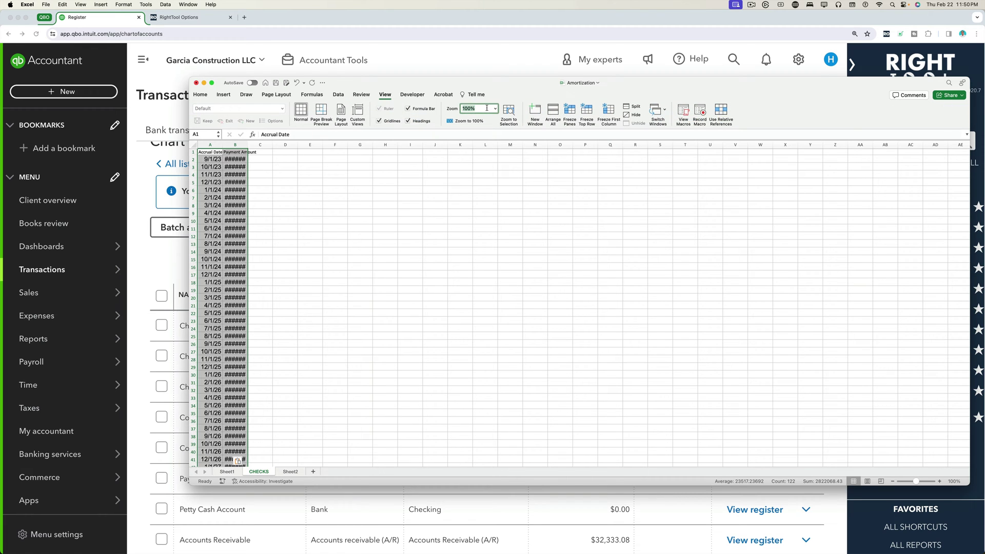
pyautogui.press('Return')
pyautogui.click(452, 259)
pyautogui.moveTo(364, 153); pyautogui.dragTo(405, 153)
pyautogui.click(249, 151)
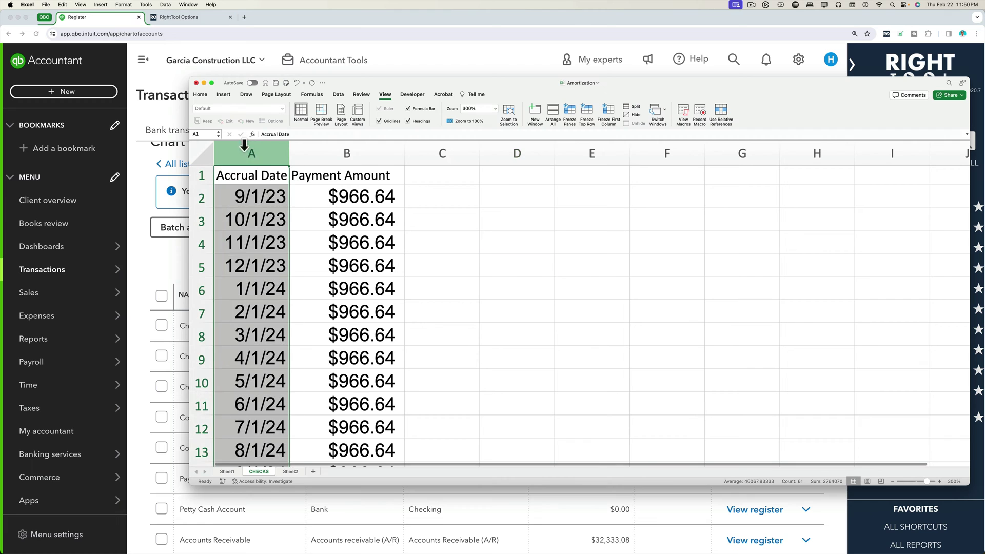
pyautogui.click(351, 148)
# - Open the Chase 2222 register and launch BULK ENTER's Batch Enter Transactions dialog
pyautogui.click(156, 252)
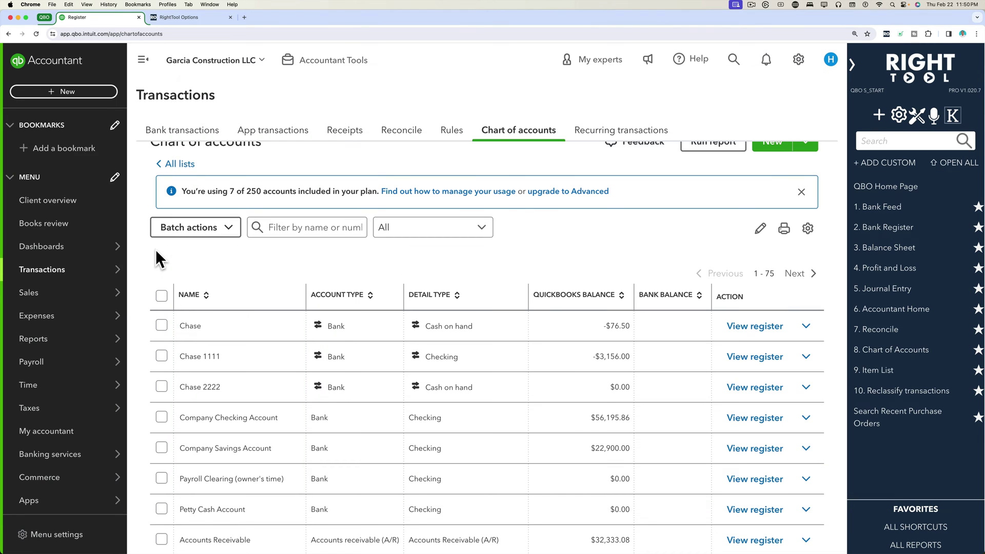
pyautogui.click(752, 388)
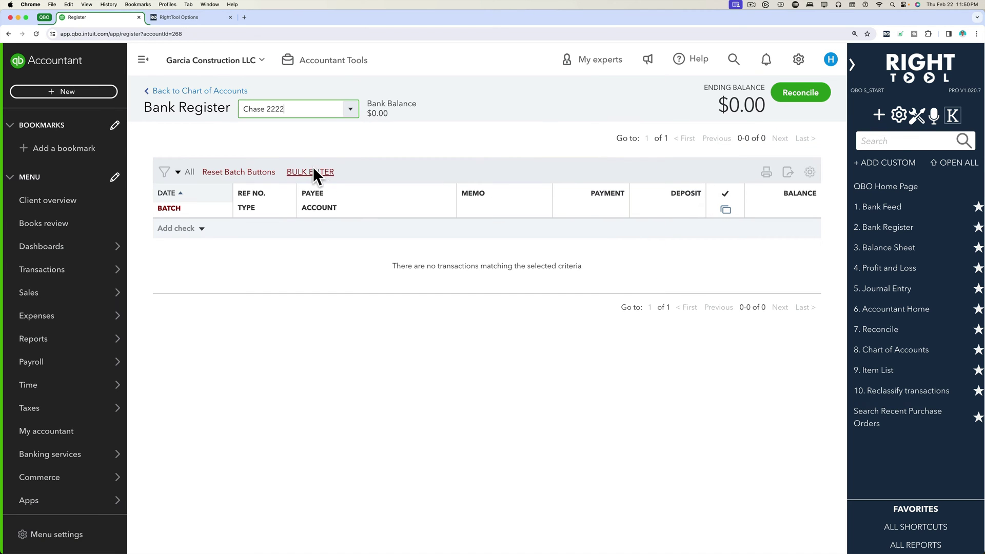
pyautogui.click(310, 165)
pyautogui.click(310, 175)
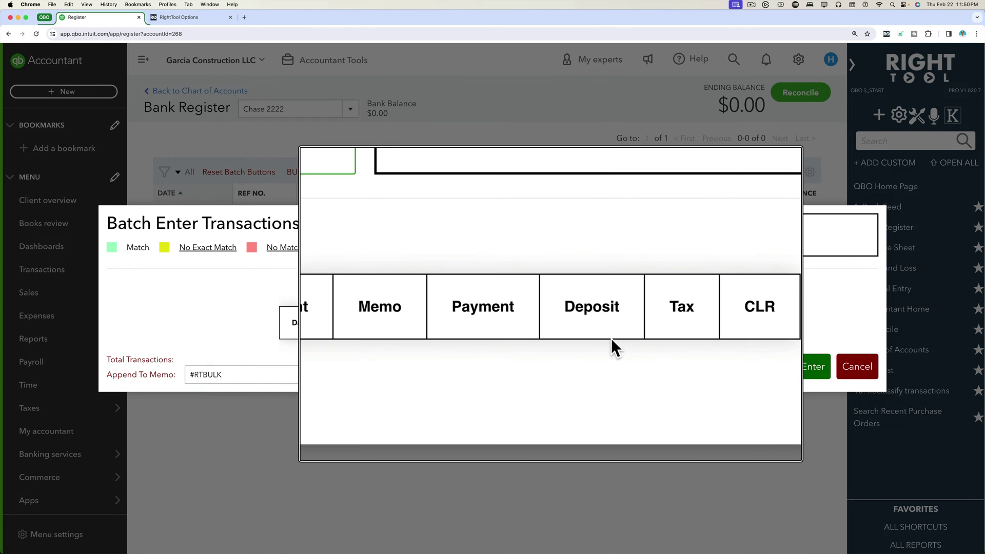
pyautogui.moveTo(555, 323); pyautogui.dragTo(437, 323)
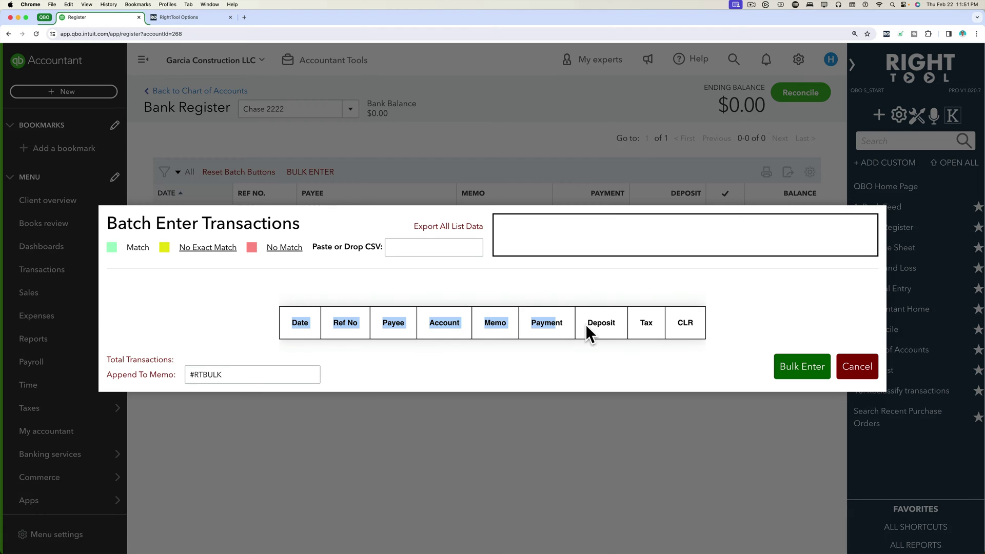
# - Insert a Ref No column before Payment Amount on the CHECKS sheet
pyautogui.hotkey('ctrl', 'Up')
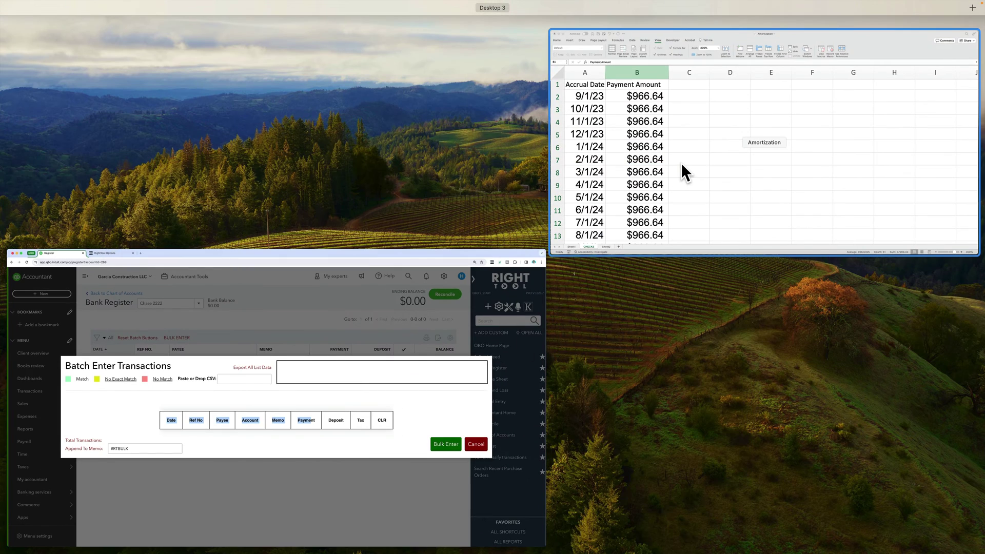
pyautogui.click(679, 164)
pyautogui.click(446, 213)
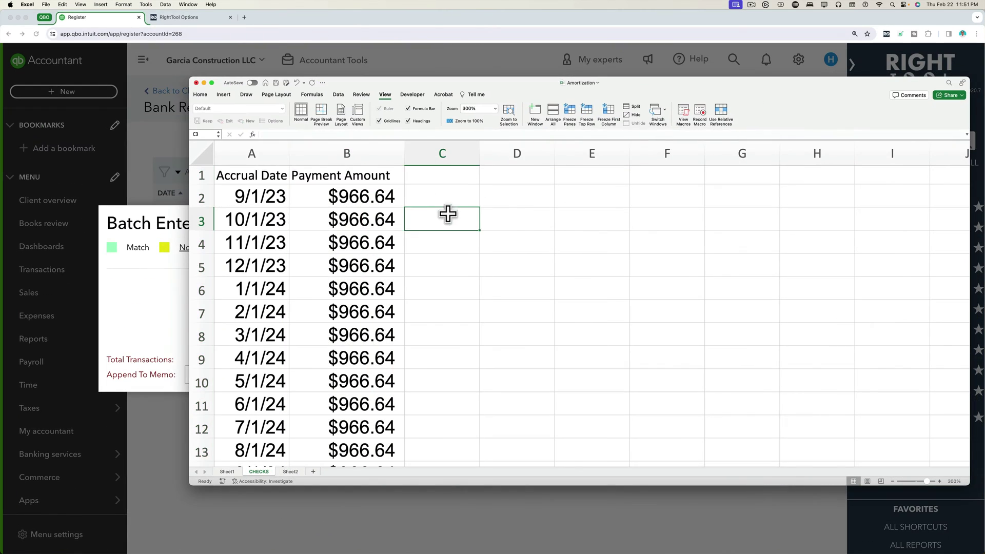
pyautogui.rightClick(361, 156)
pyautogui.click(373, 200)
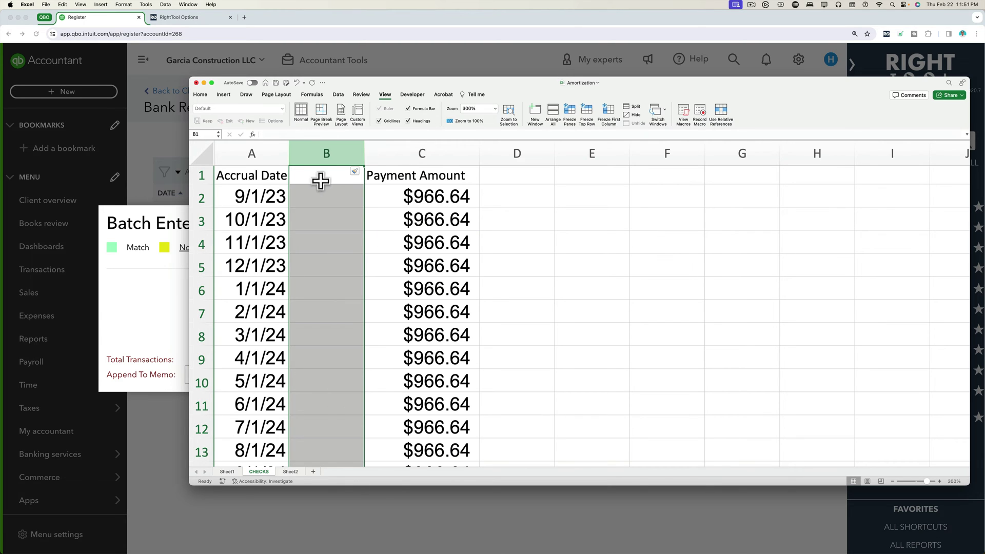
pyautogui.write('Ref Nuo')
pyautogui.press('Return')
# - Insert three columns at C–E headed Payee, Account and Memo
pyautogui.moveTo(378, 78); pyautogui.dragTo(311, 25)
pyautogui.moveTo(347, 98); pyautogui.dragTo(541, 99)
pyautogui.rightClick(543, 100)
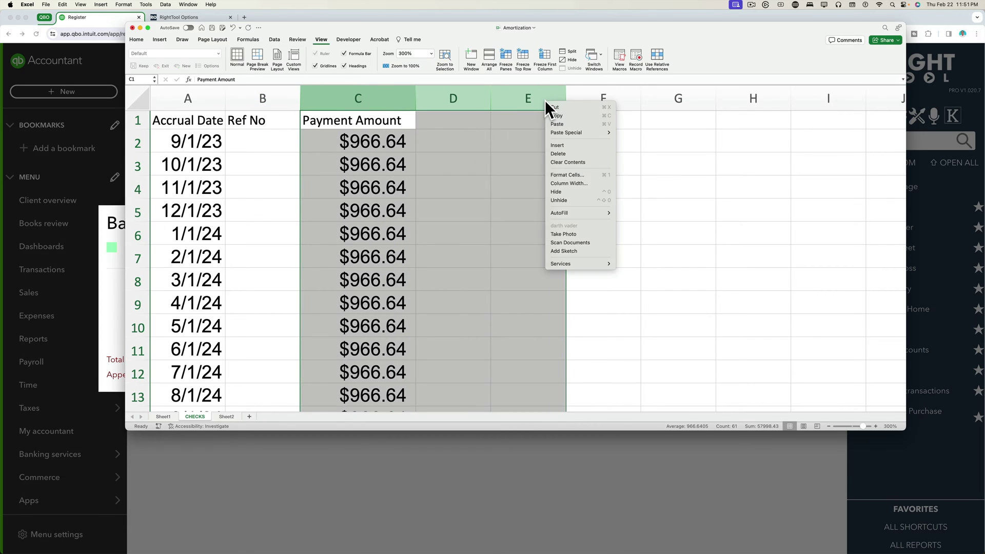
pyautogui.click(567, 147)
pyautogui.click(344, 121)
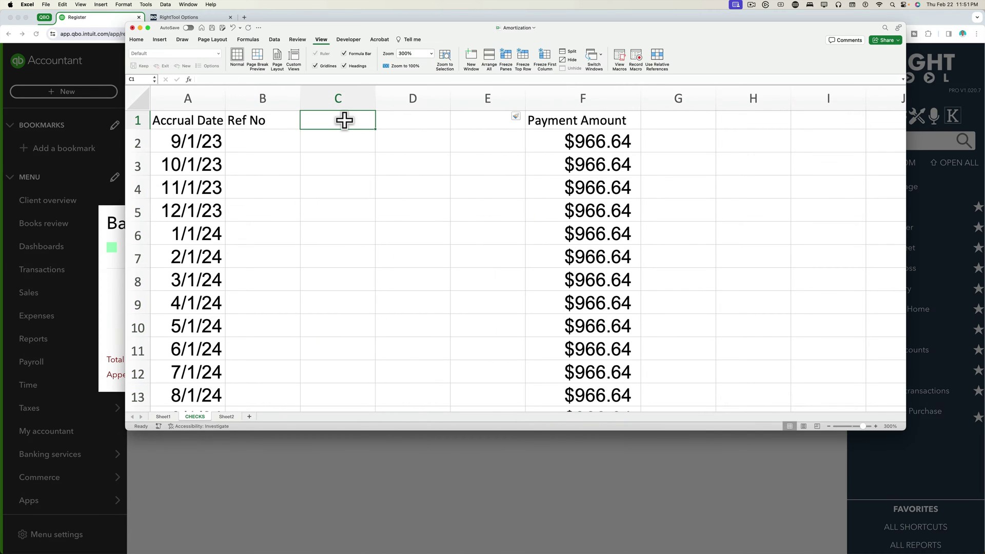
pyautogui.write('Payy')
pyautogui.press('BackSpace')
pyautogui.write('ee')
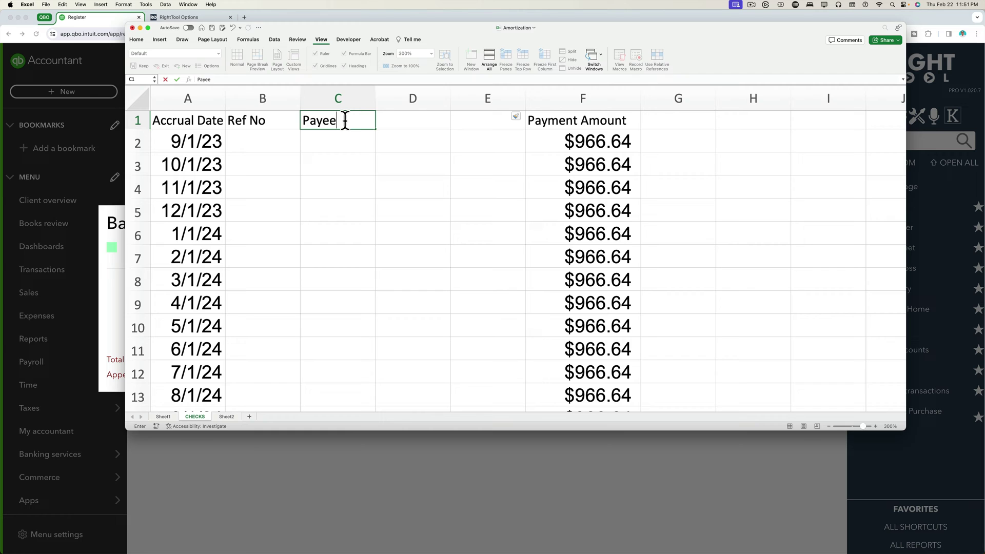
pyautogui.press('Tab')
pyautogui.write('Account')
pyautogui.press('Tab')
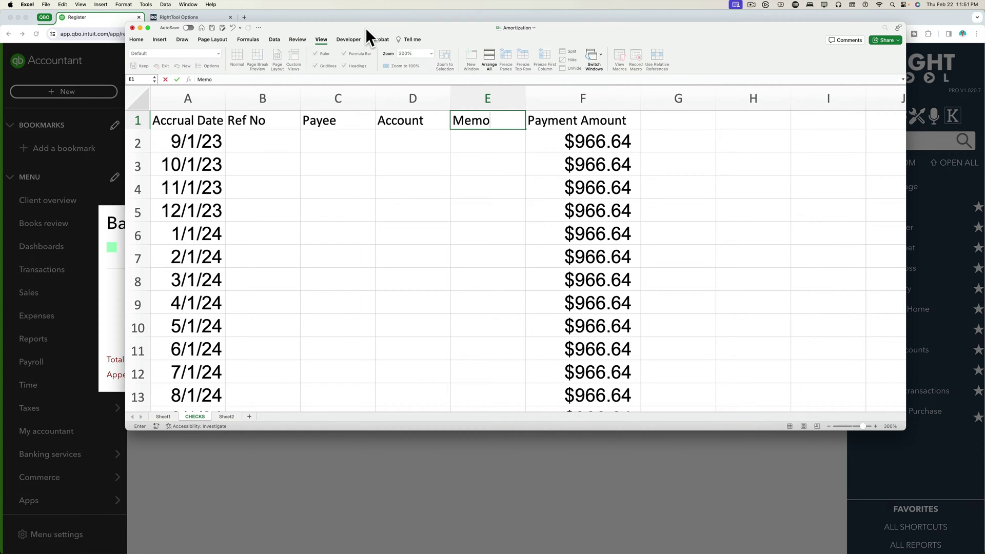
pyautogui.moveTo(367, 27); pyautogui.dragTo(553, 98)
pyautogui.click(528, 207)
# - Enter ACH in B2 and fill it down the Ref No column
pyautogui.click(455, 217)
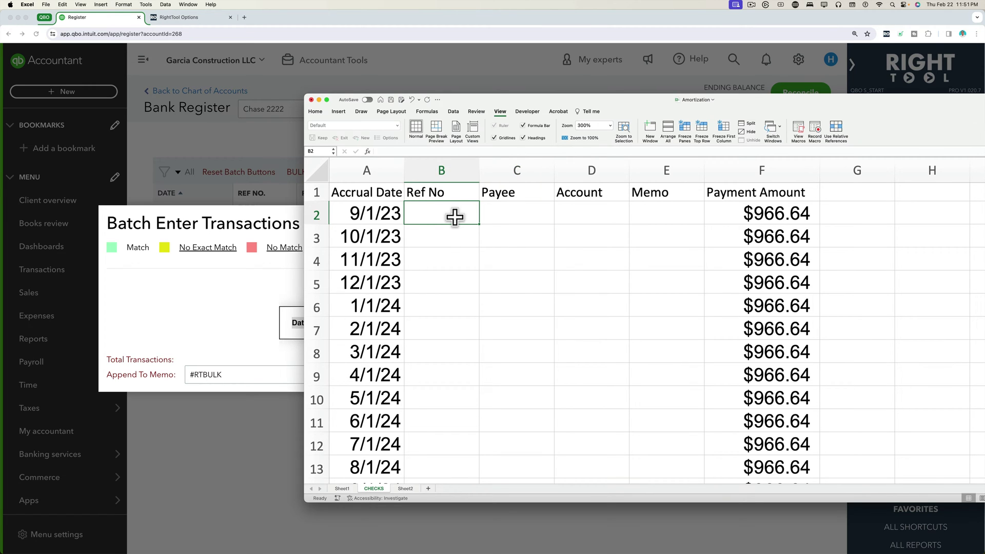
pyautogui.write('ACH')
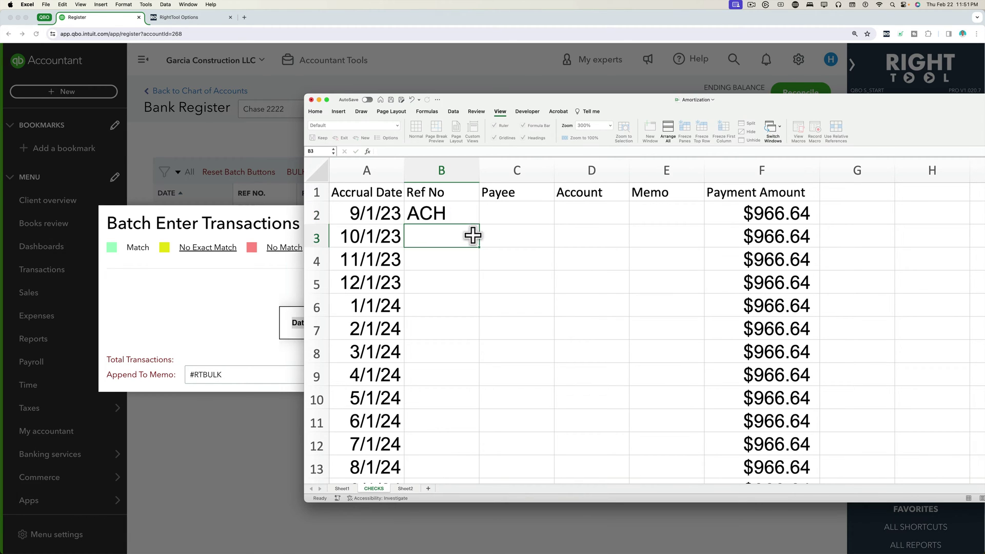
pyautogui.press('Return')
pyautogui.press('Up')
pyautogui.doubleClick(478, 224)
pyautogui.click(512, 258)
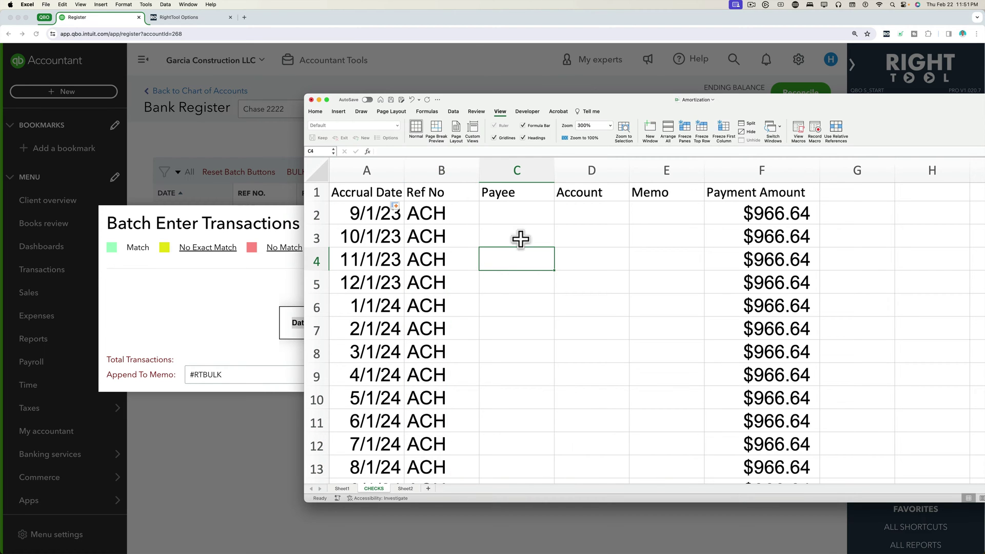
pyautogui.click(517, 208)
# - Cancel Batch Enter, enter payee Ford Finance on a new check and copy it
pyautogui.click(213, 304)
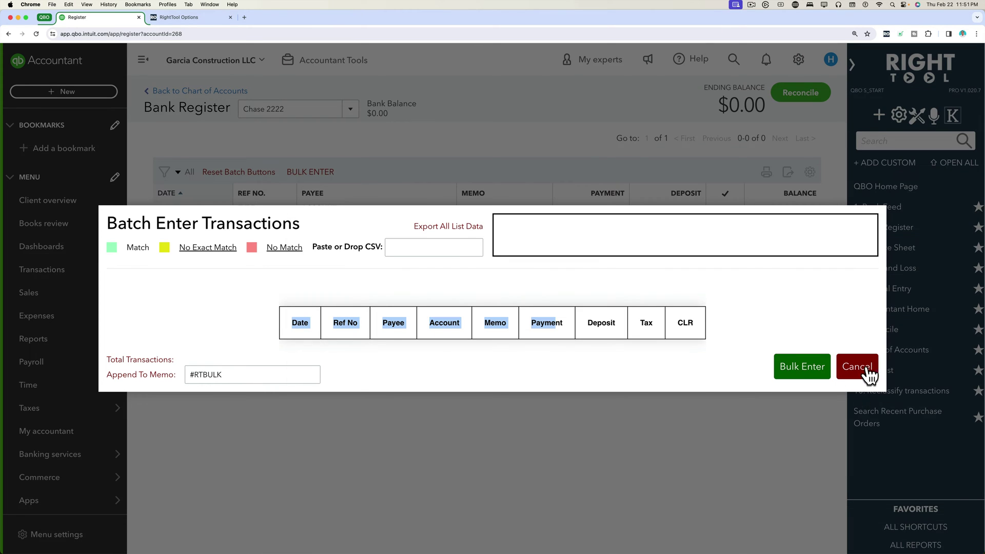
pyautogui.click(866, 373)
pyautogui.click(367, 258)
pyautogui.write('Fi')
pyautogui.write('or')
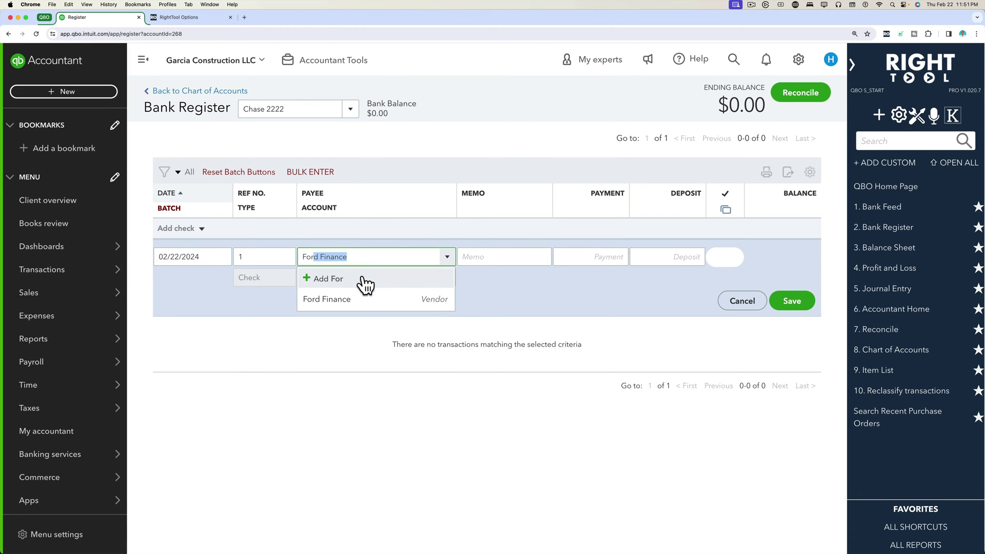
pyautogui.rightClick(353, 251)
pyautogui.press('Escape')
pyautogui.rightClick(347, 251)
pyautogui.press('Escape')
pyautogui.press('super+a')
pyautogui.rightClick(314, 257)
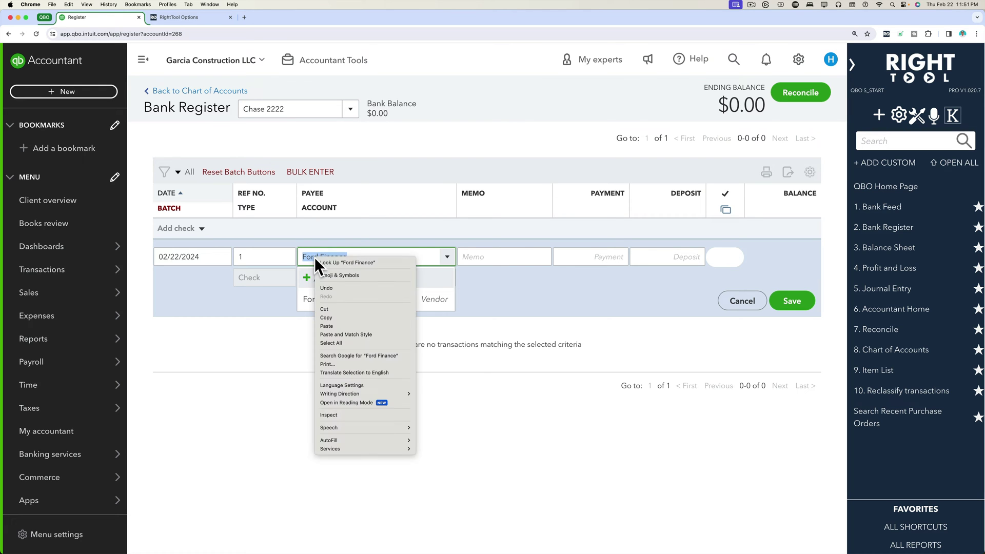
pyautogui.click(334, 318)
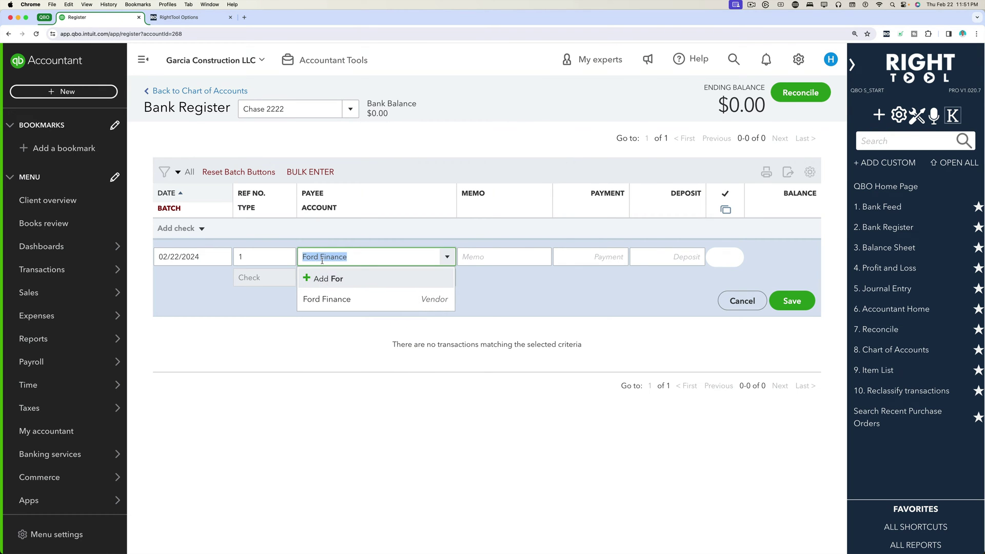
# - Paste Ford Finance into Excel cell C2 and fill it down the Payee column
pyautogui.hotkey('ctrl', 'Up')
pyautogui.click(252, 384)
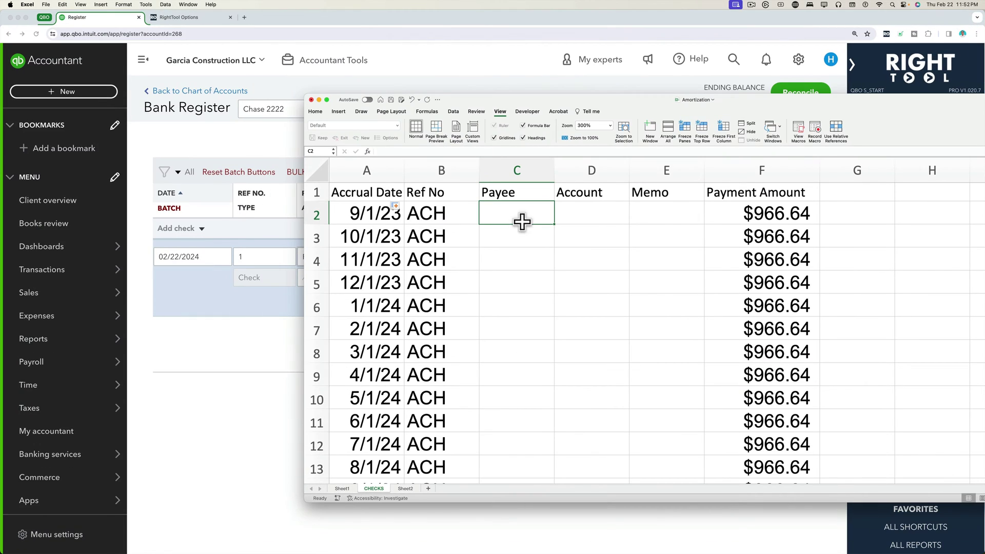
pyautogui.press('super+v')
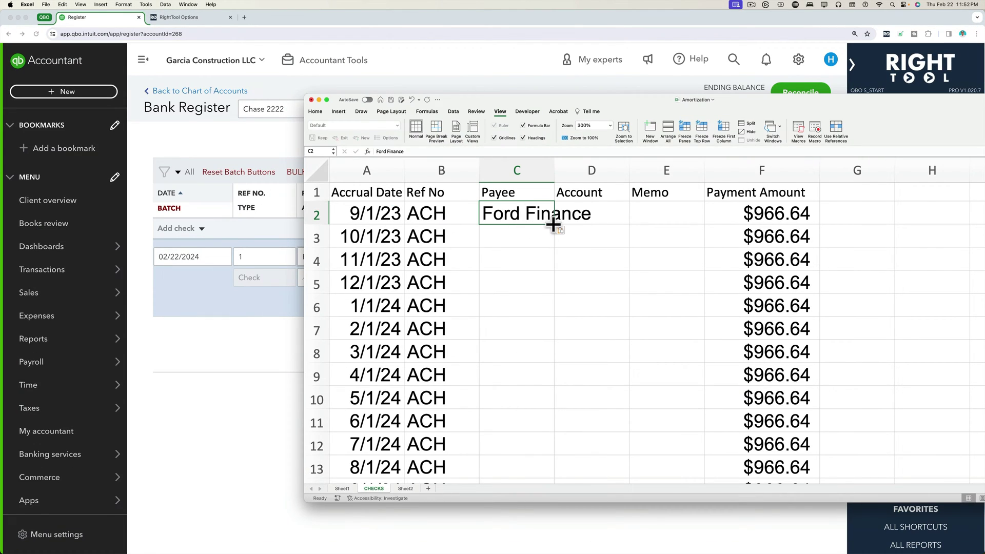
pyautogui.doubleClick(553, 224)
# - Choose account Ford F150 Loan (08/01/2023) on the check and copy its name
pyautogui.click(167, 314)
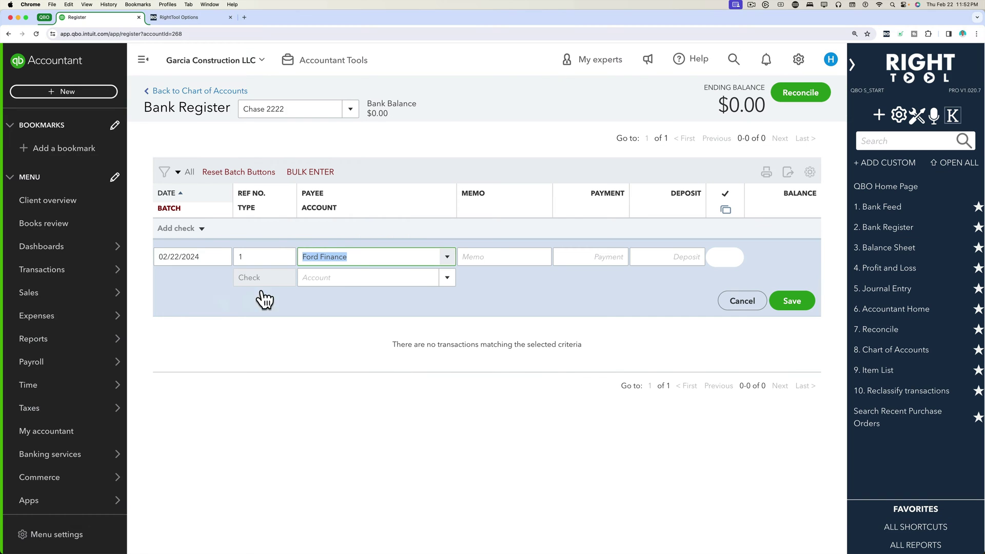
pyautogui.press('Tab')
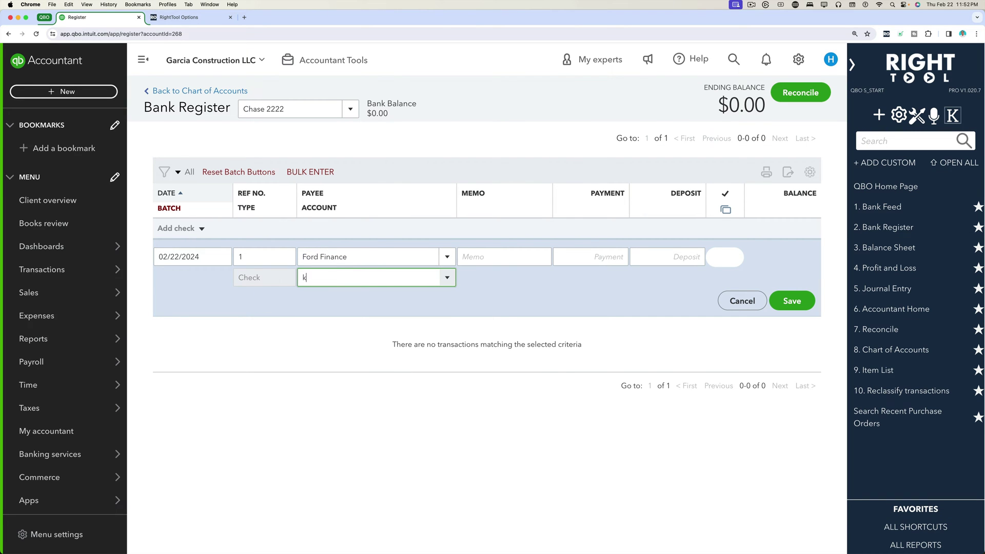
pyautogui.write('k')
pyautogui.write('Loa')
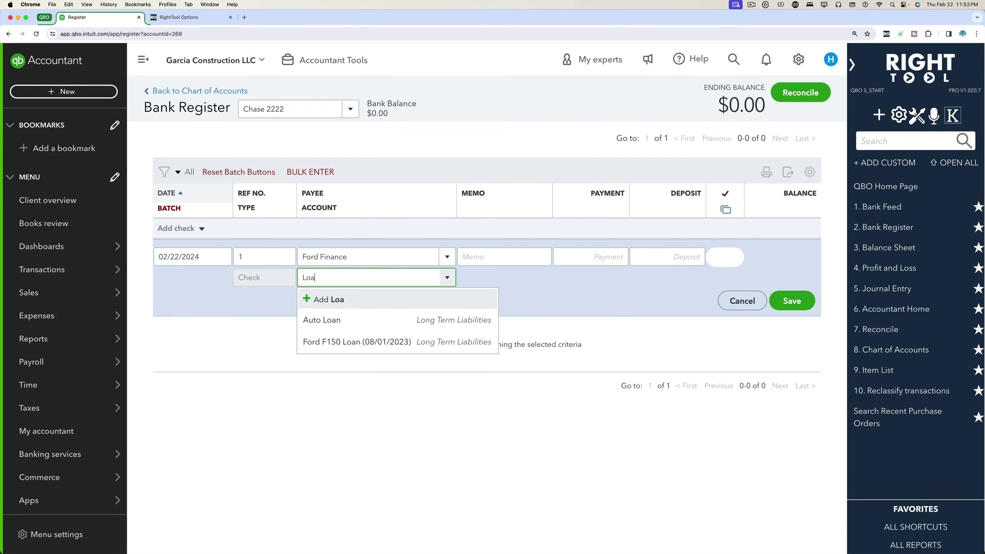
pyautogui.click(390, 343)
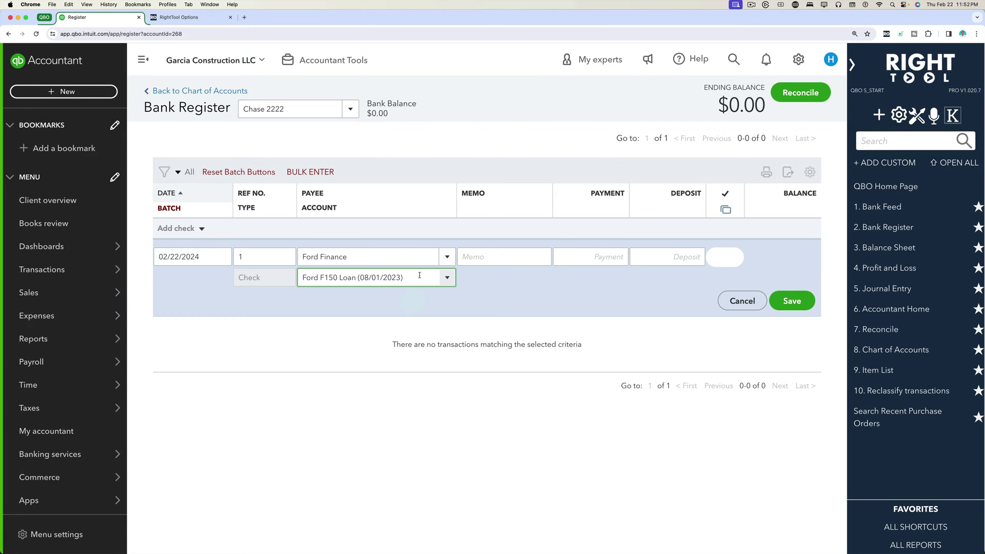
pyautogui.moveTo(403, 277); pyautogui.dragTo(319, 275)
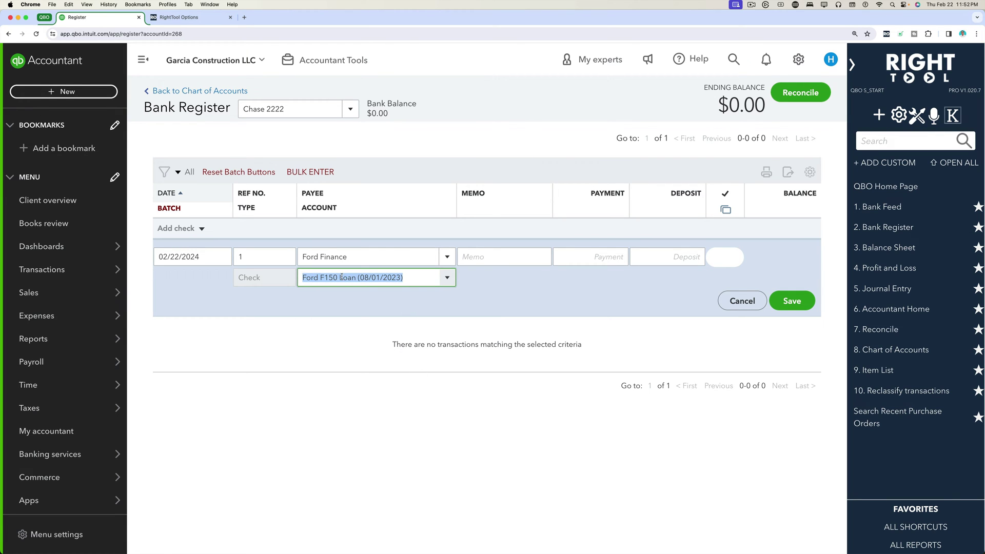
pyautogui.rightClick(341, 276)
pyautogui.click(359, 331)
pyautogui.hotkey('ctrl', 'Up')
# - Paste Ford F150 Loan (08/01/2023) into D2, fill it down, and fit columns B, C and D
pyautogui.click(264, 389)
pyautogui.click(600, 222)
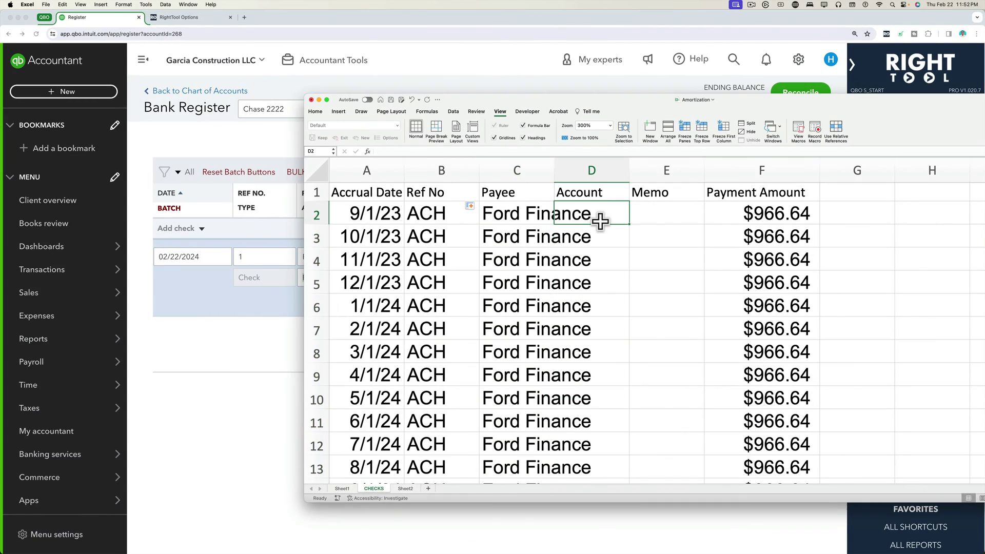
pyautogui.press('super+v')
pyautogui.doubleClick(555, 171)
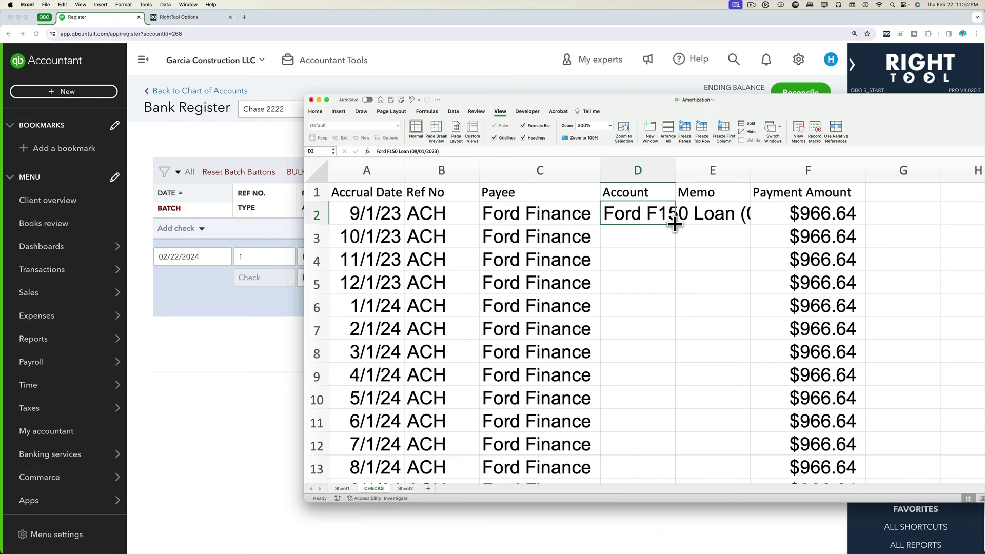
pyautogui.doubleClick(674, 224)
pyautogui.moveTo(532, 100); pyautogui.dragTo(384, 105)
pyautogui.doubleClick(331, 173)
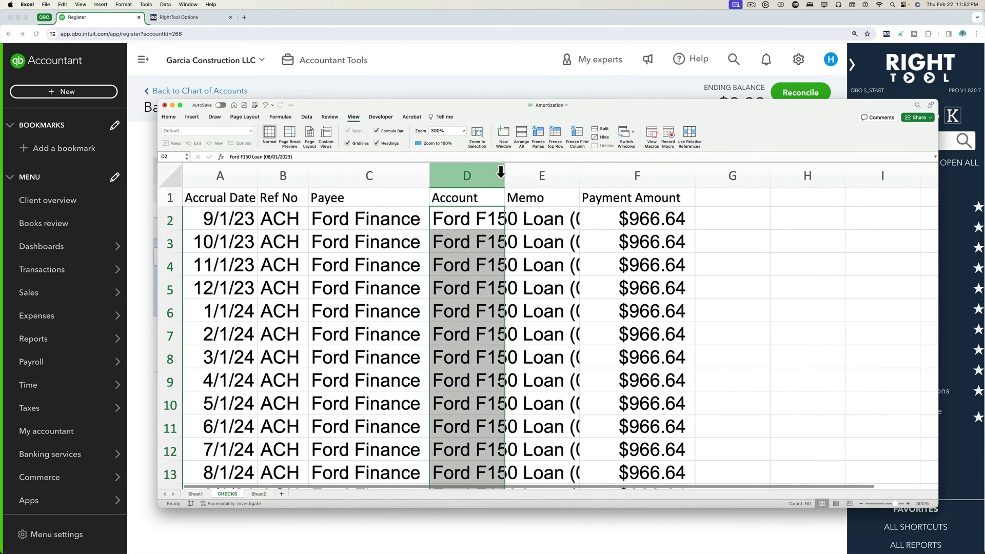
pyautogui.moveTo(504, 173); pyautogui.dragTo(677, 168)
pyautogui.click(605, 265)
# - Build a payment-number series 1, 2, … down helper column G
pyautogui.click(884, 215)
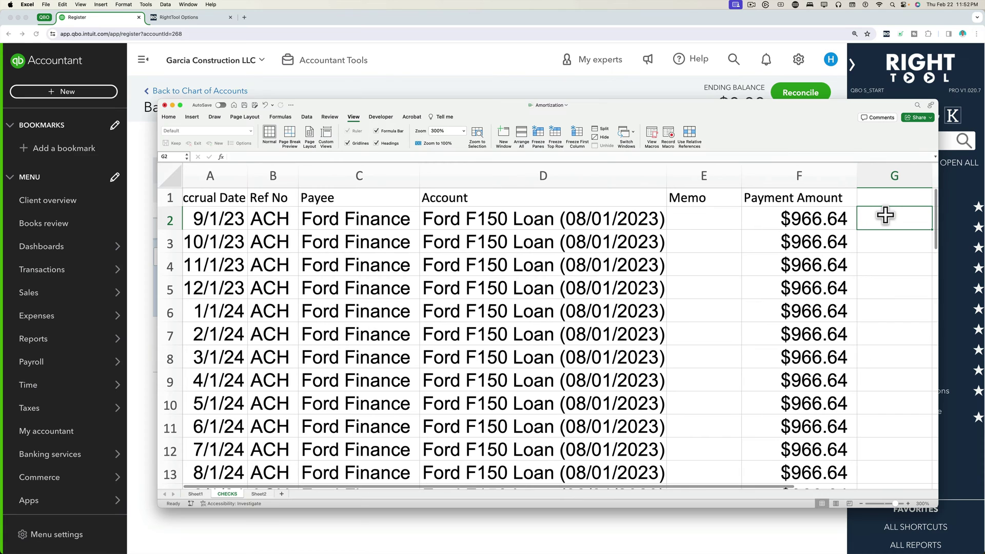
pyautogui.write('1')
pyautogui.press('Return')
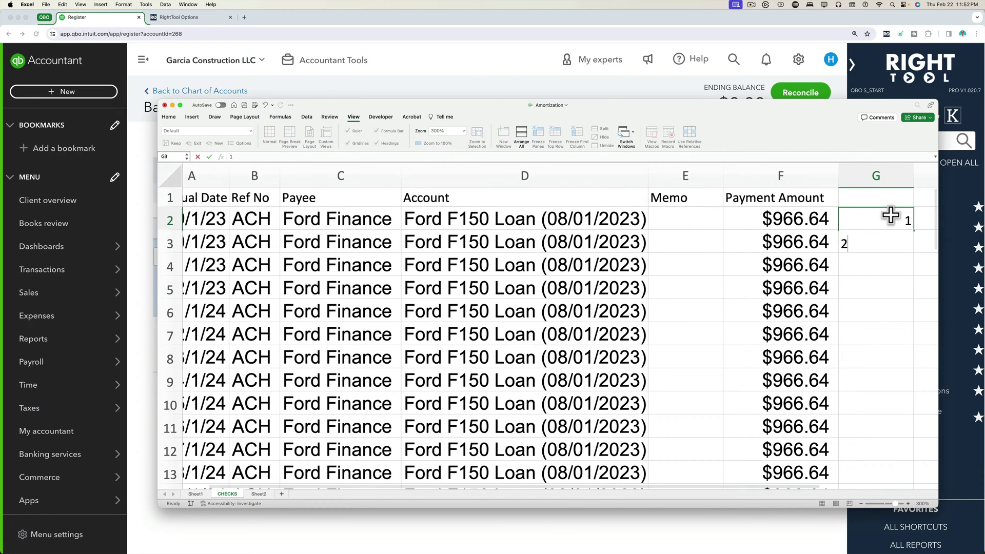
pyautogui.moveTo(890, 215); pyautogui.dragTo(890, 240)
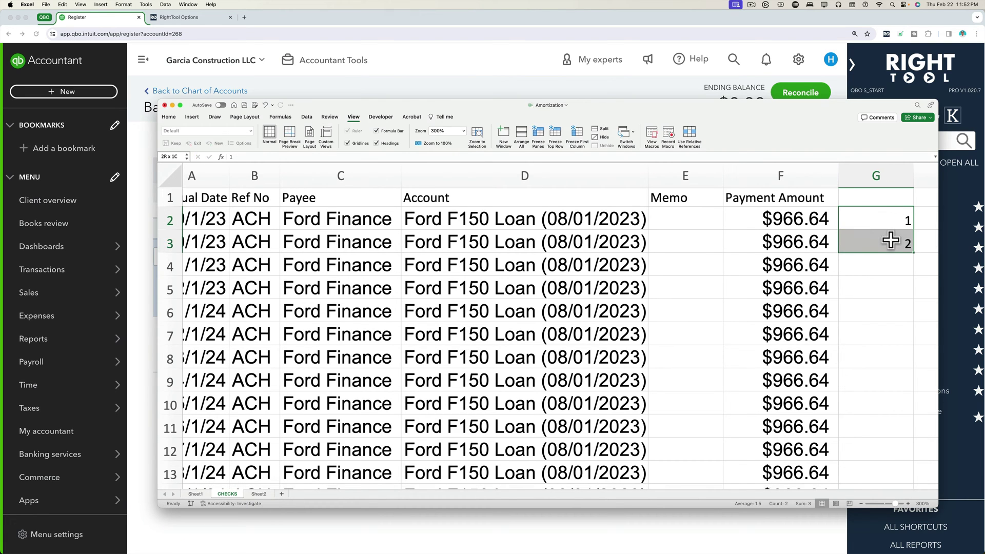
pyautogui.click(914, 253)
pyautogui.moveTo(819, 214); pyautogui.dragTo(813, 237)
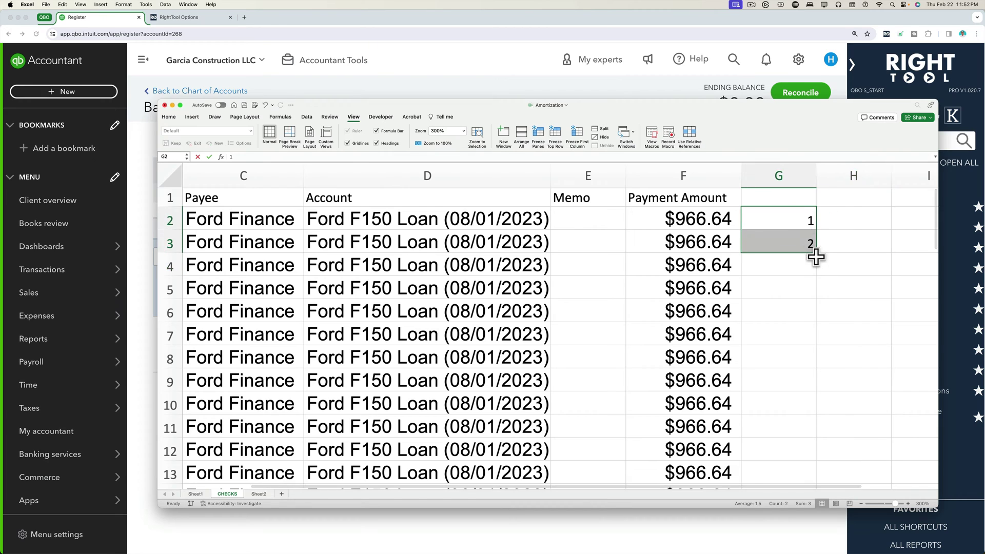
pyautogui.doubleClick(816, 254)
# - Enter ="Loan Payment "&G2&" Out of 60" in E2 and widen column E
pyautogui.click(591, 218)
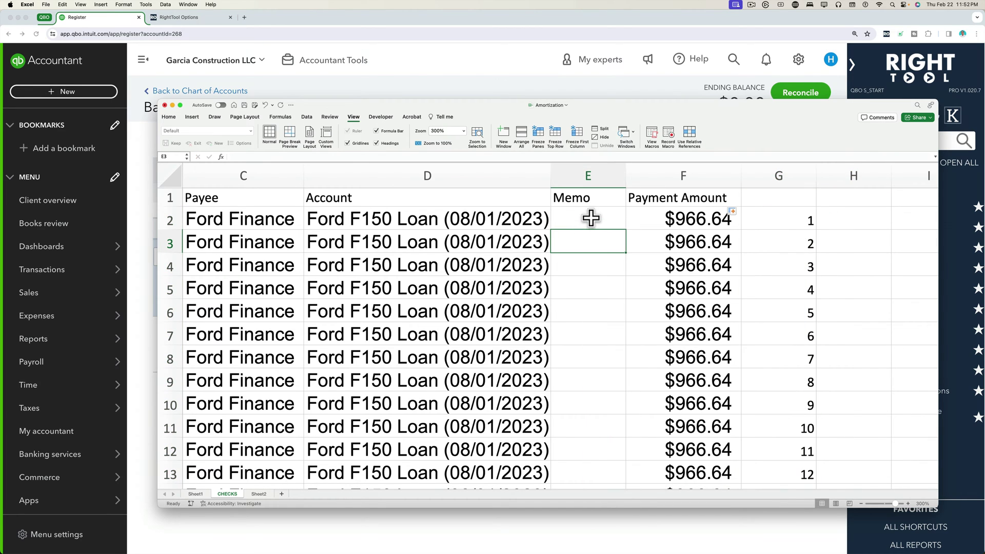
pyautogui.write('Loan Payment')
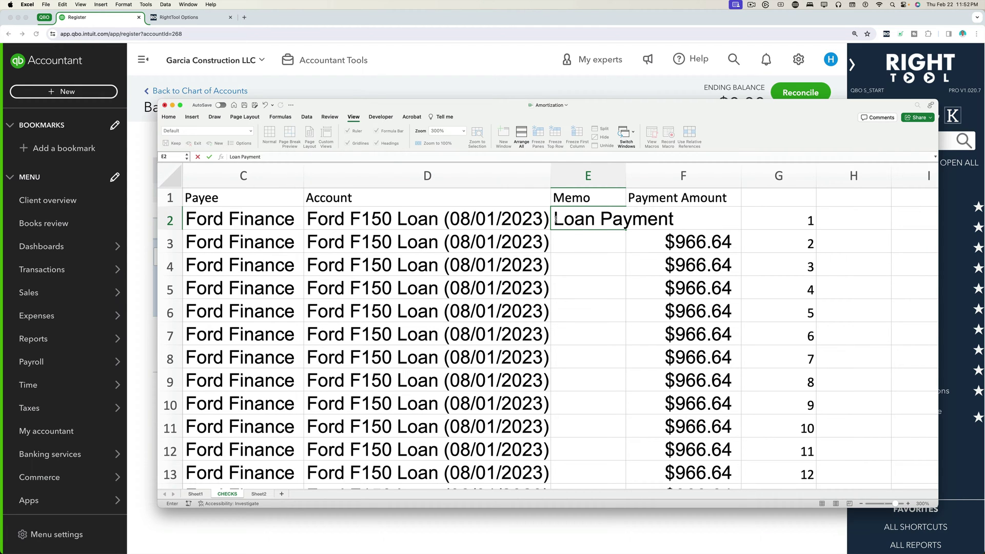
pyautogui.write('="')
pyautogui.press('End')
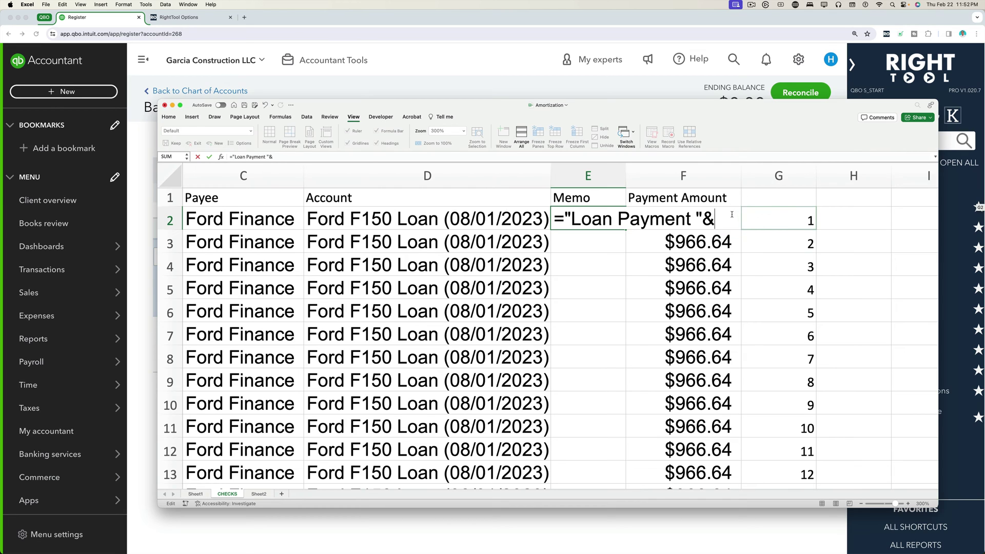
pyautogui.click(798, 216)
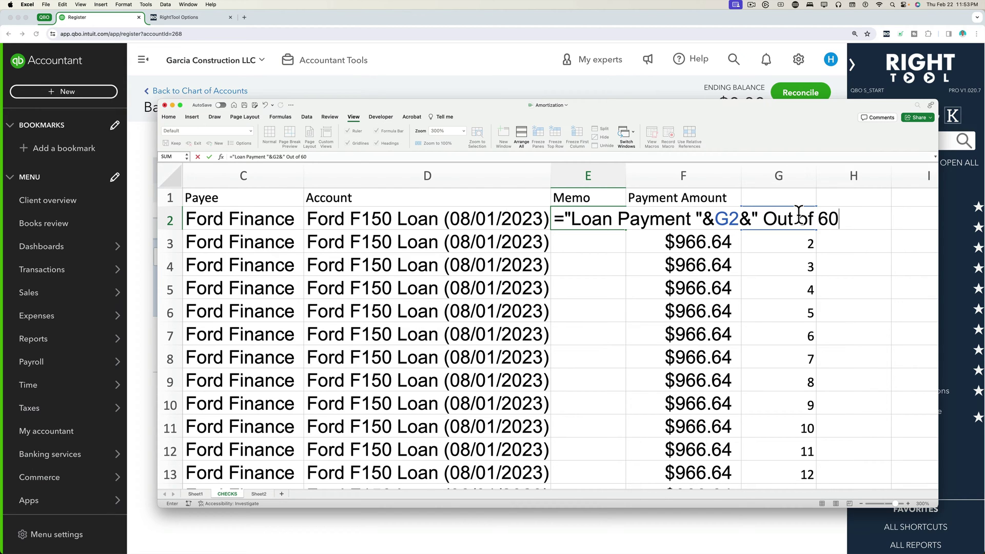
pyautogui.write('&" Out of 60"')
pyautogui.press('Return')
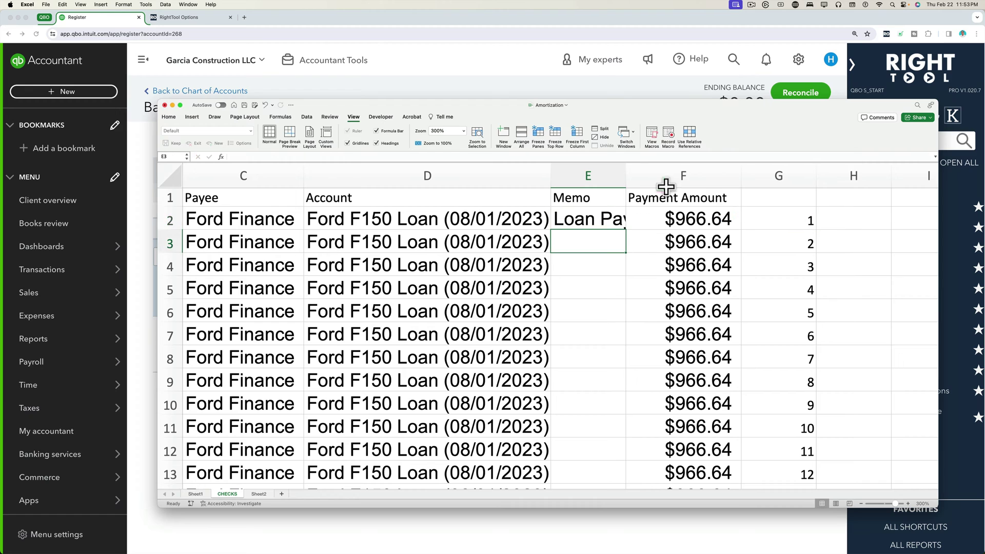
pyautogui.rightClick(626, 169)
pyautogui.click(808, 171)
pyautogui.moveTo(624, 172); pyautogui.dragTo(810, 168)
pyautogui.click(764, 210)
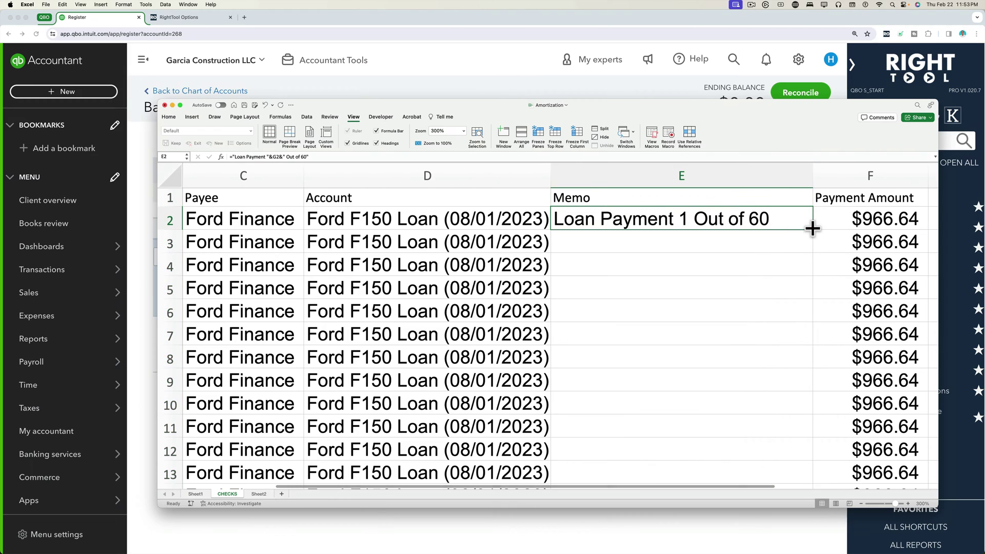
# - Fill the Memo formula down column E to Loan Payment 60 Out of 60
pyautogui.doubleClick(812, 227)
pyautogui.scroll(-20, 739, 318)
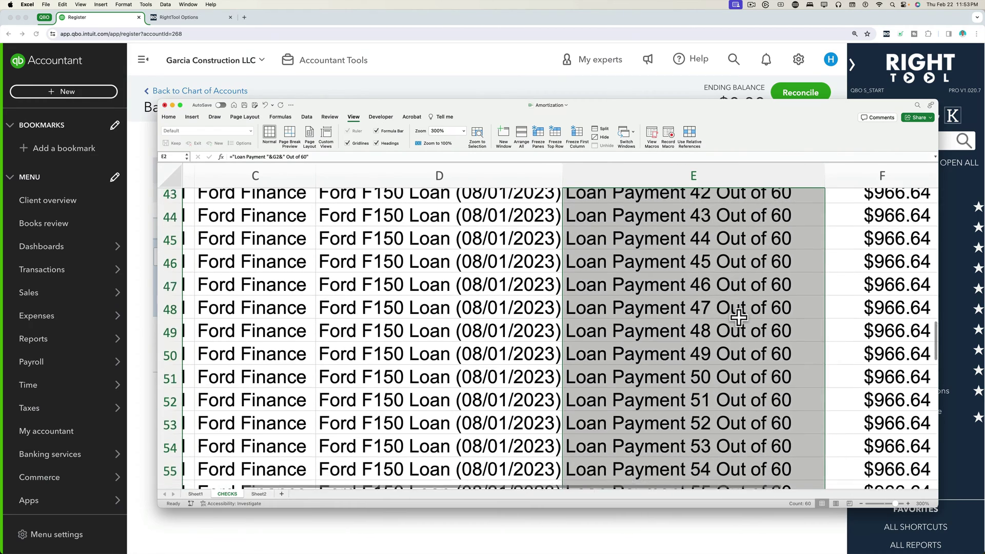
pyautogui.scroll(20, 739, 318)
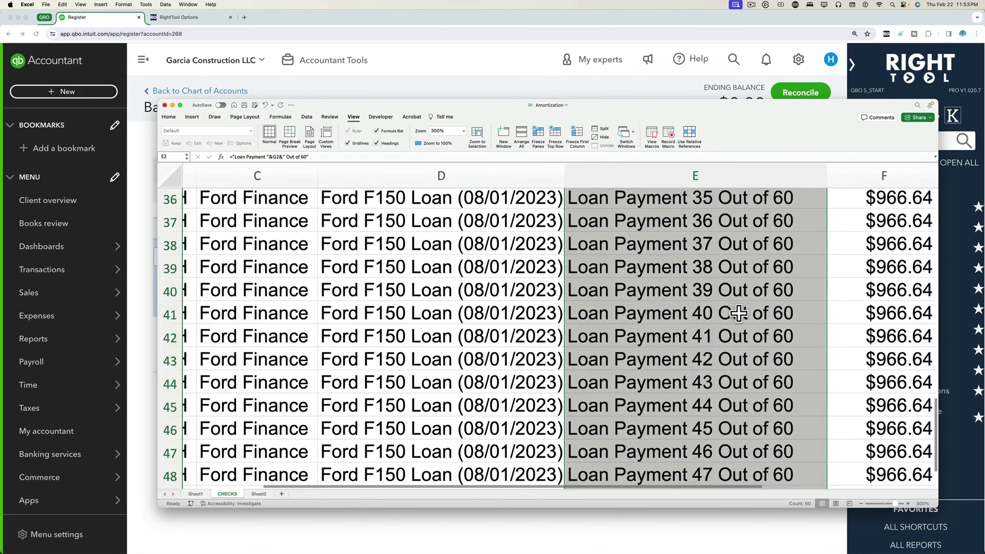
# - Set the sheet's zoom to 250%
pyautogui.click(171, 175)
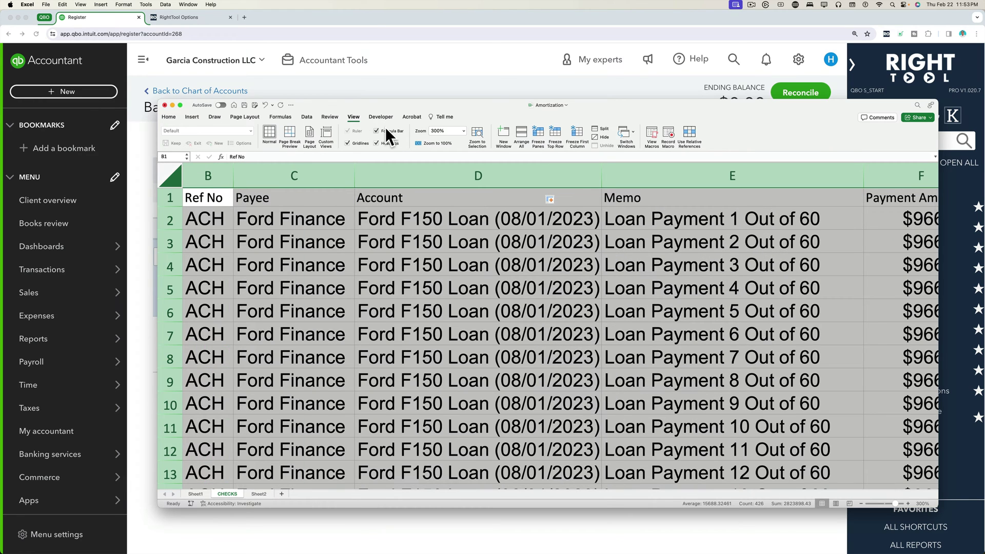
pyautogui.write('250')
pyautogui.press('Return')
pyautogui.click(636, 324)
pyautogui.hscroll(-3, 585, 324)
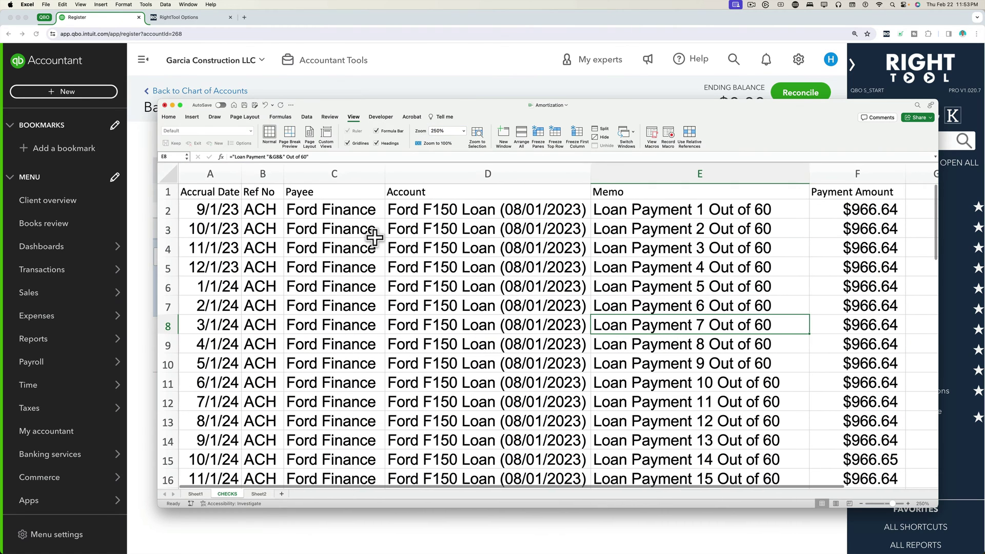
# - Select the payment table A1:F61 and copy it
pyautogui.moveTo(205, 209); pyautogui.dragTo(648, 242)
pyautogui.moveTo(786, 251); pyautogui.dragTo(787, 251)
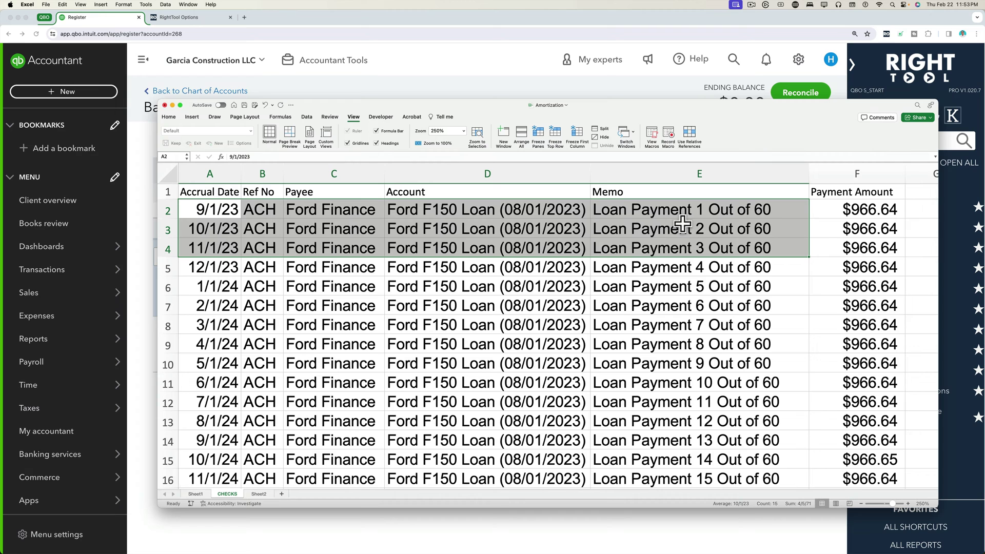
pyautogui.click(854, 210)
pyautogui.click(233, 209)
pyautogui.scroll(-15, 744, 422)
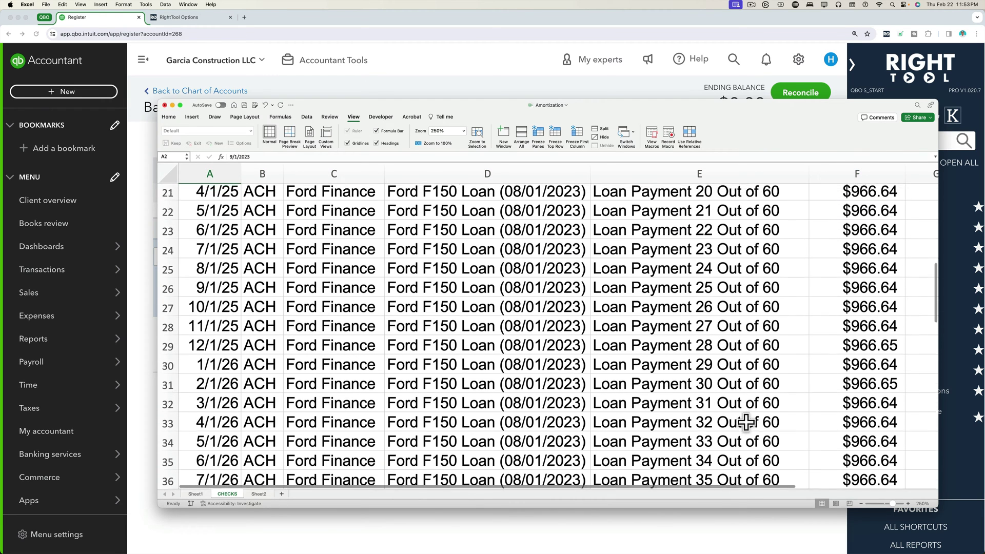
pyautogui.click(889, 335)
pyautogui.scroll(15, 763, 302)
pyautogui.scroll(-1, 762, 302)
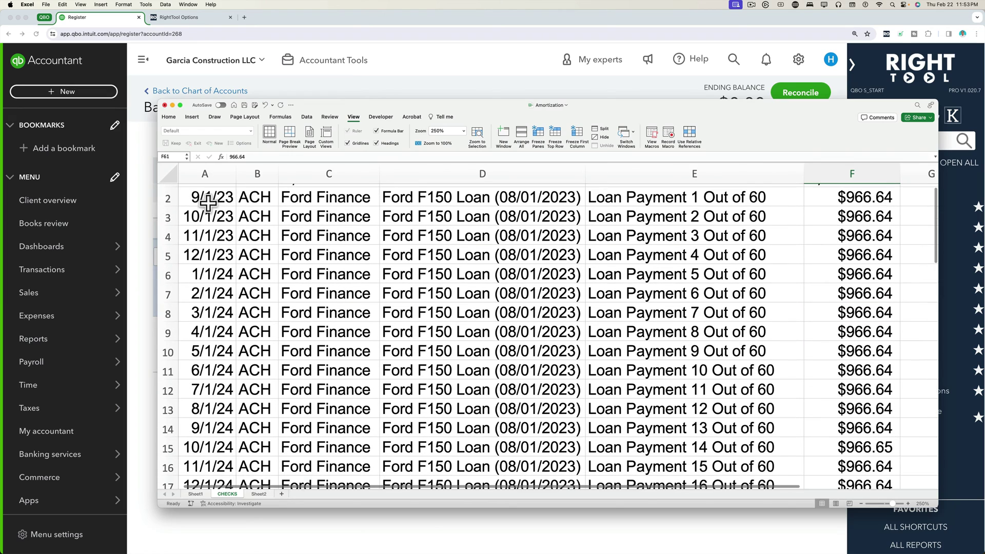
pyautogui.scroll(1, 212, 219)
pyautogui.press('super+a')
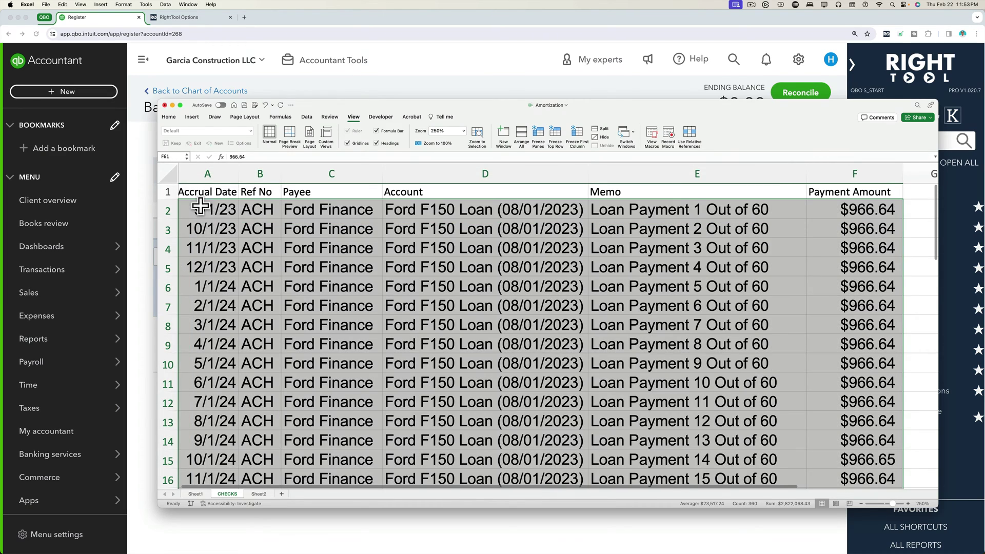
pyautogui.rightClick(314, 233)
pyautogui.click(331, 250)
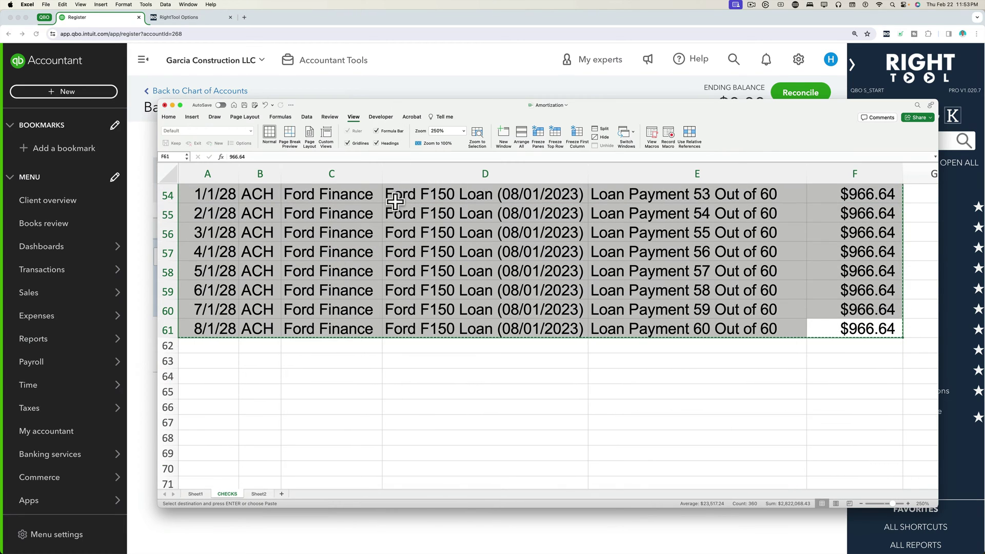
# - Return to the QuickBooks register in Chrome
pyautogui.scroll(6, 399, 245)
pyautogui.scroll(10, 399, 245)
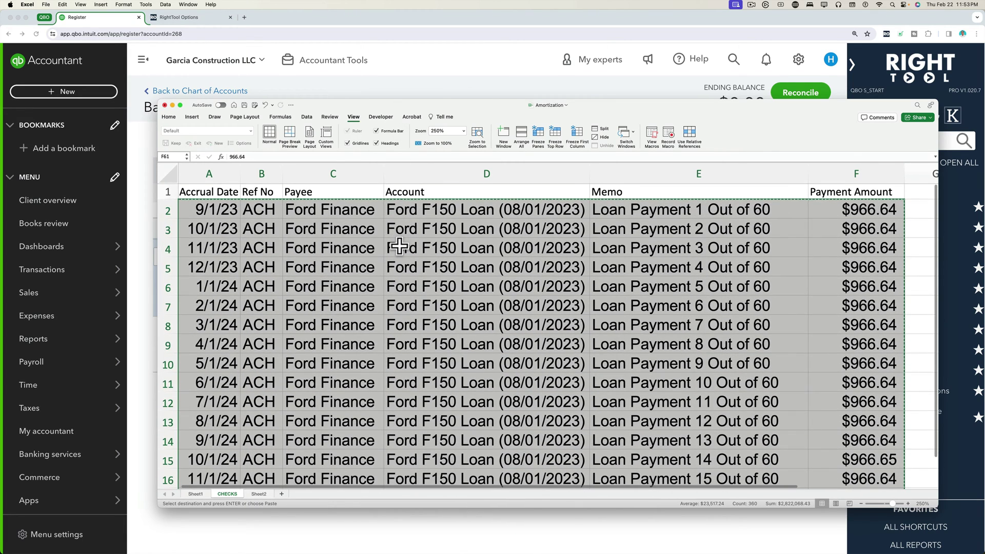
pyautogui.click(388, 95)
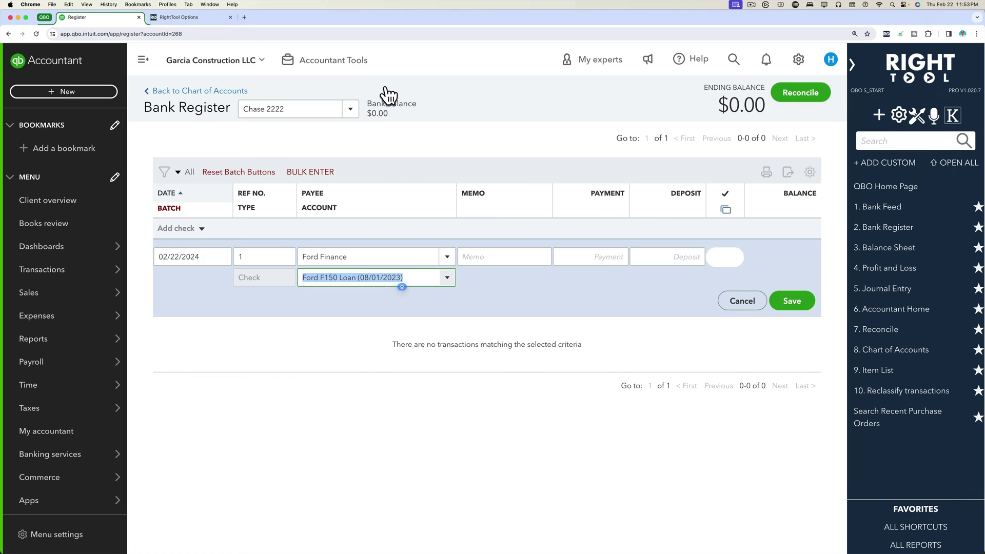
# - Paste the copied rows into Bulk Enter, adding 60 Ford Finance $966.64 payments to Chase 2222
pyautogui.click(303, 175)
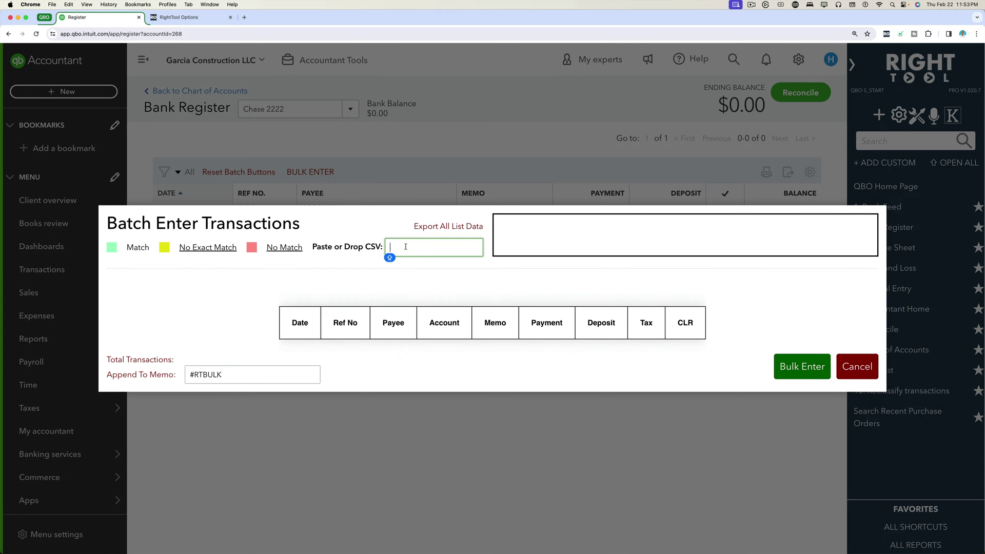
pyautogui.rightClick(405, 245)
pyautogui.click(419, 303)
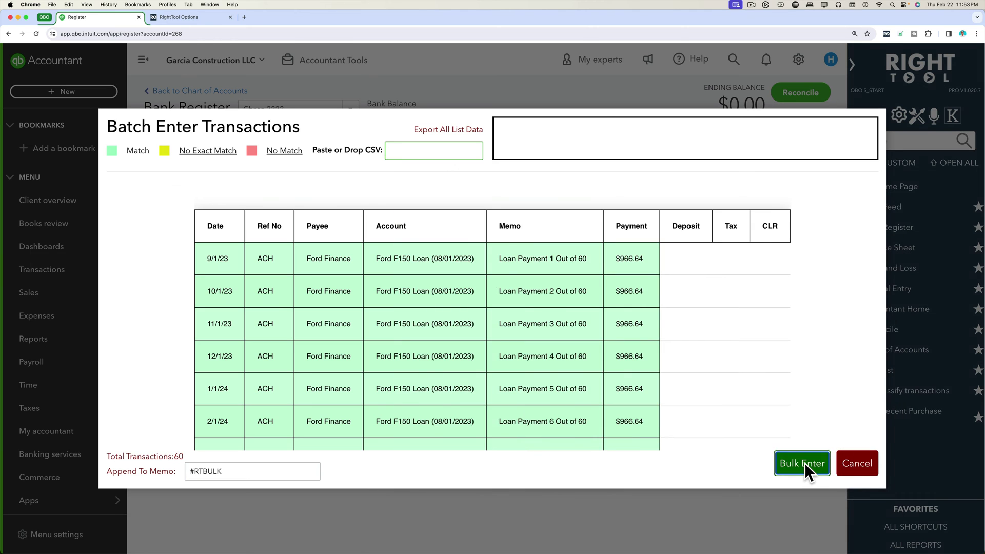
pyautogui.click(812, 464)
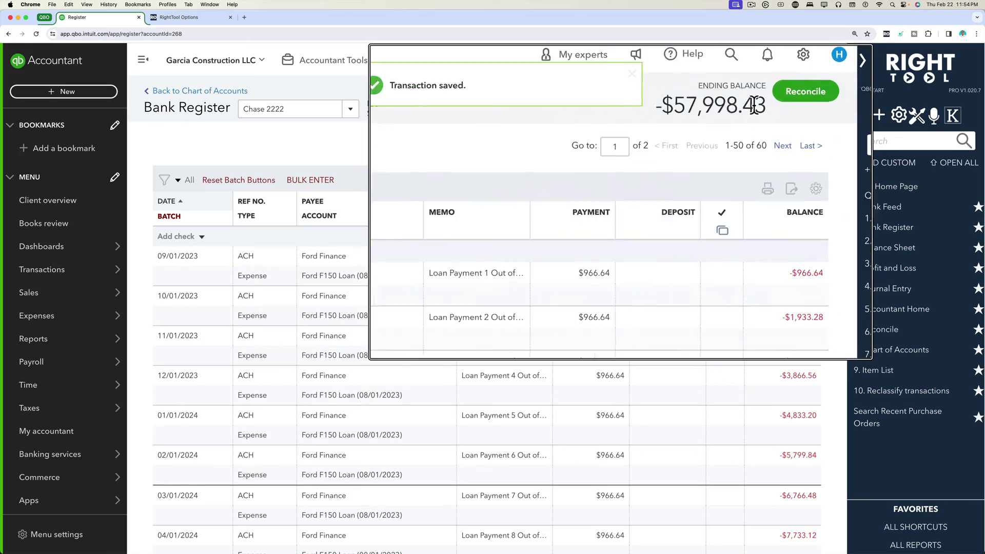
# - In Excel, check that Payment Amount column F sums to 57,998.43, matching the register's balance
pyautogui.hotkey('ctrl', 'Up')
pyautogui.click(660, 367)
pyautogui.click(869, 177)
pyautogui.press('super+c')
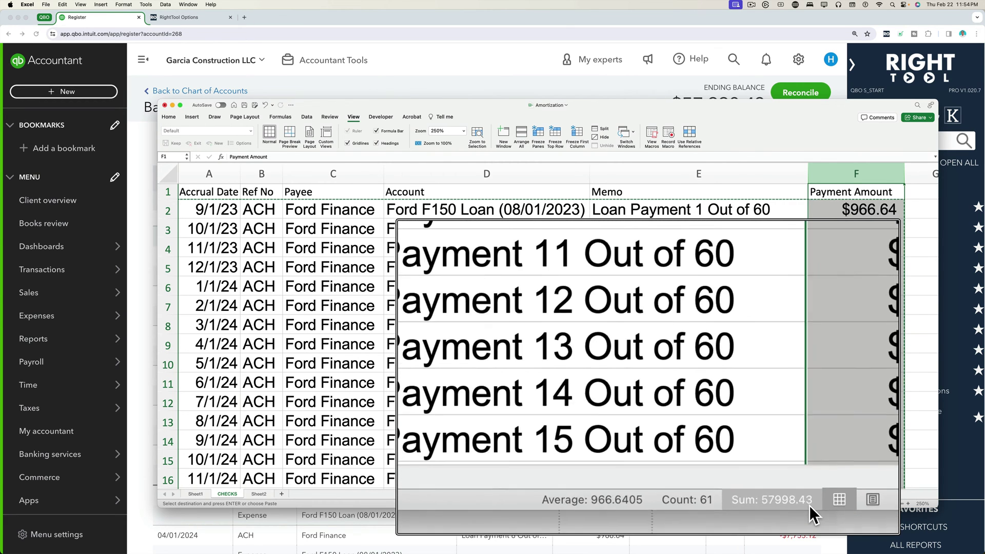
pyautogui.moveTo(766, 108); pyautogui.dragTo(758, 135)
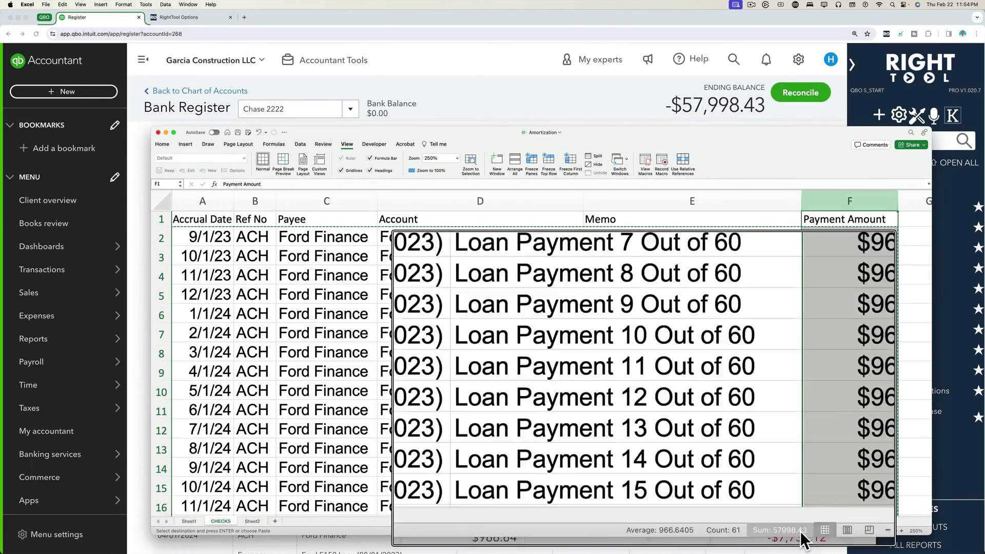
# - Open the 09/01/2023 Ford Finance payment in the full expense form
pyautogui.click(482, 101)
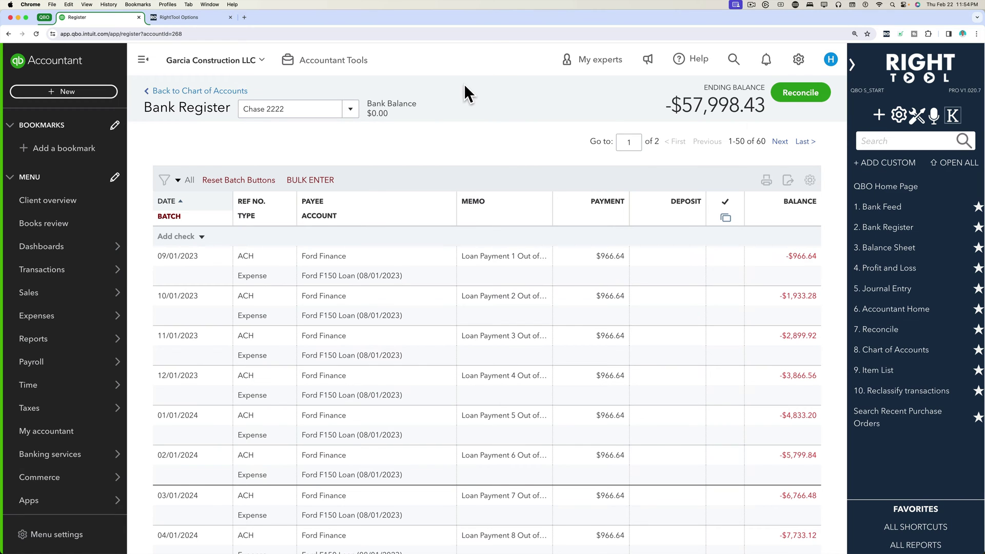
pyautogui.click(191, 283)
pyautogui.click(690, 309)
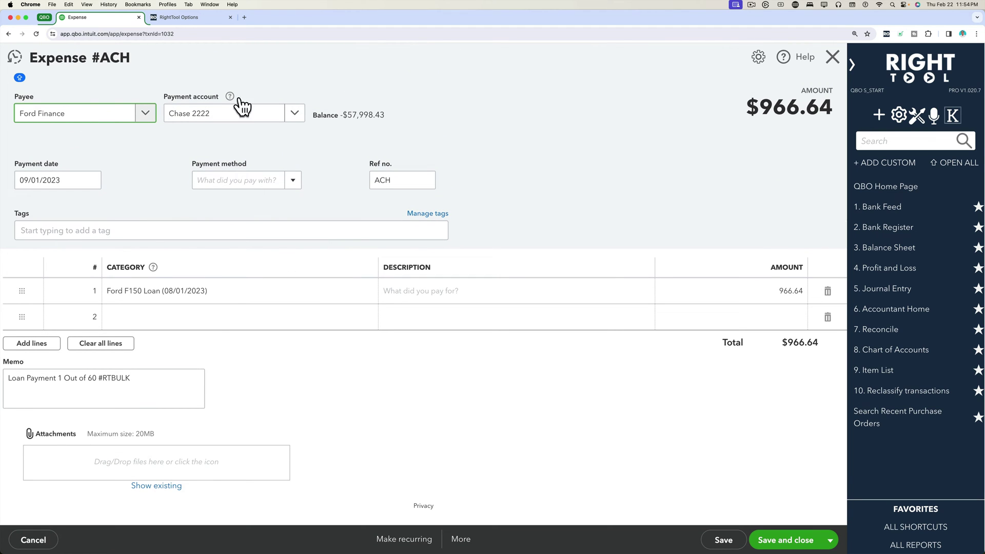
# - Review the payee Ford Finance, payment account, date 09/01/2023 and Ref no
pyautogui.moveTo(87, 117); pyautogui.dragTo(3, 123)
pyautogui.click(211, 115)
pyautogui.click(461, 100)
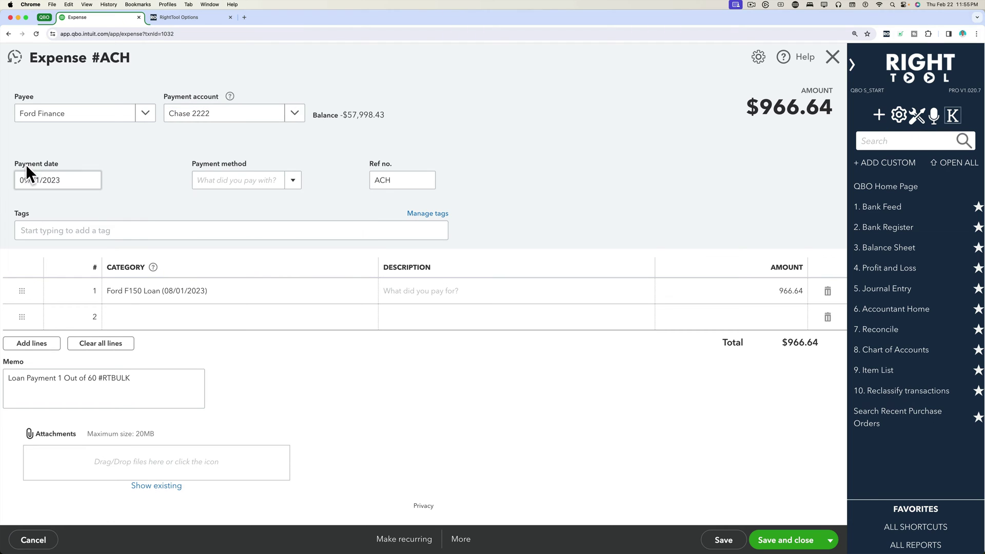
pyautogui.click(52, 179)
pyautogui.click(409, 178)
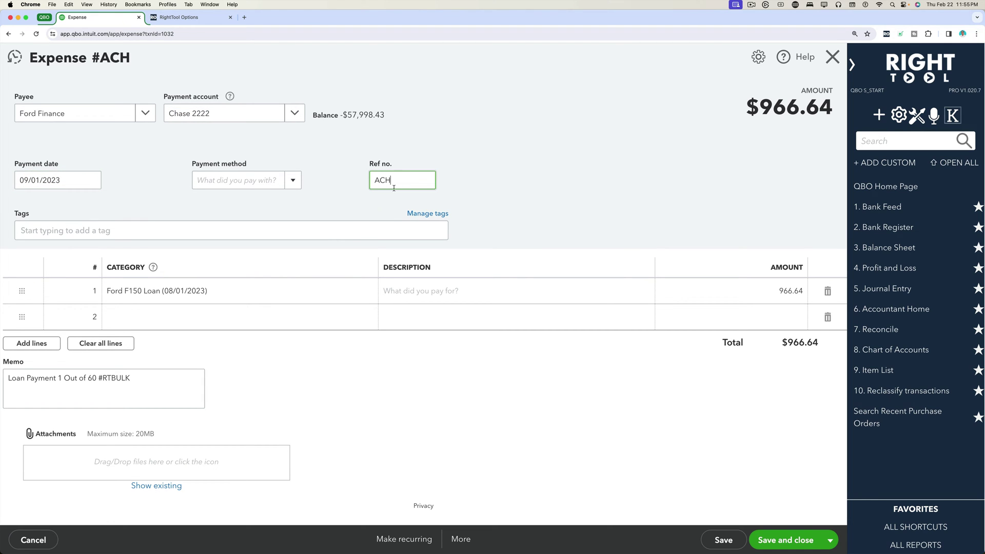
# - Check the Ford F150 Loan line and 'Loan Payment 1 Out of 60 #RTBULK' memo, then close
pyautogui.click(220, 293)
pyautogui.moveTo(134, 378); pyautogui.dragTo(5, 380)
pyautogui.click(135, 378)
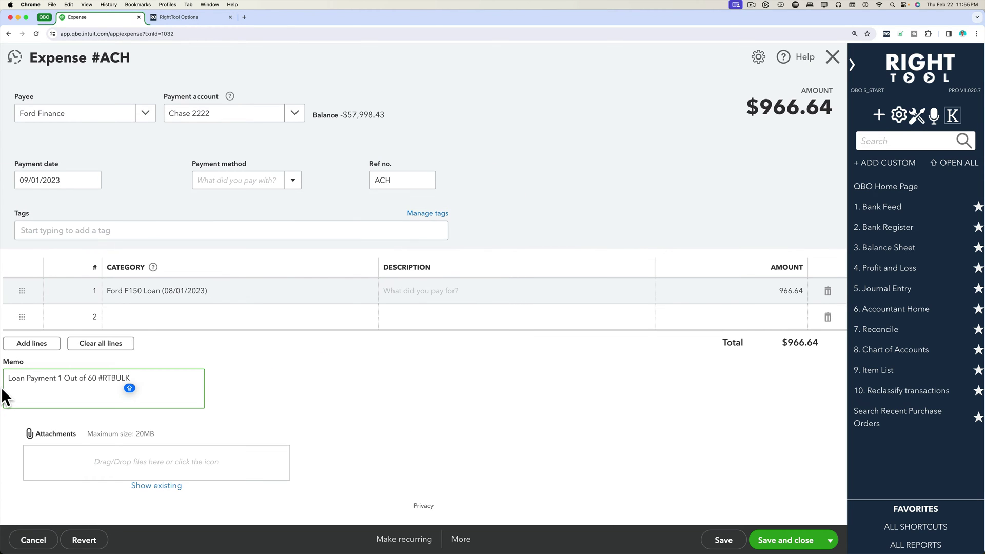
pyautogui.click(446, 287)
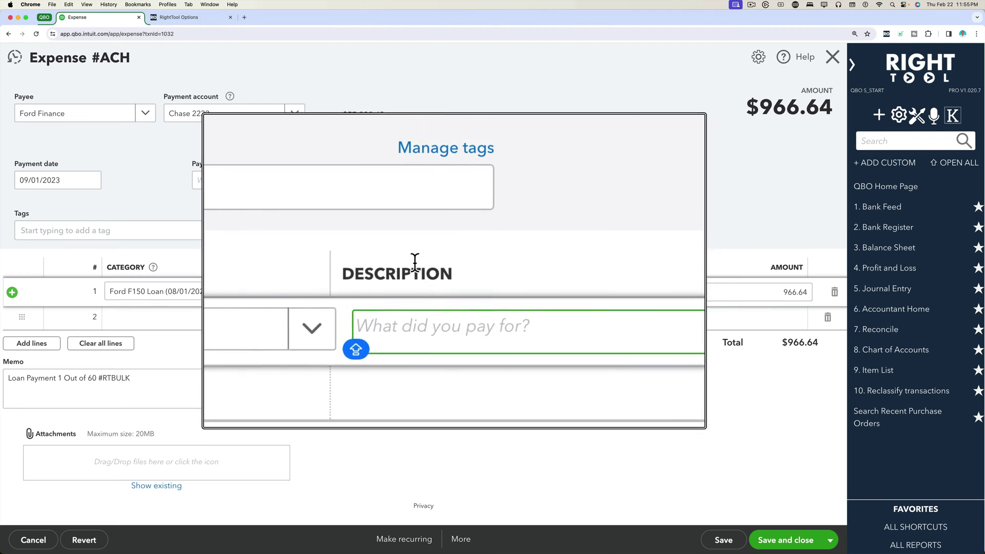
pyautogui.click(147, 387)
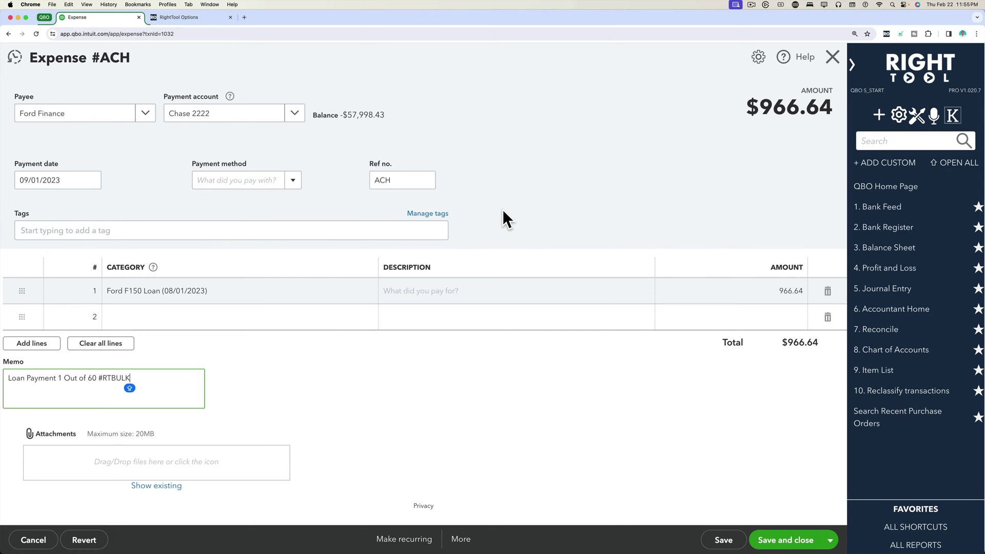
pyautogui.click(830, 57)
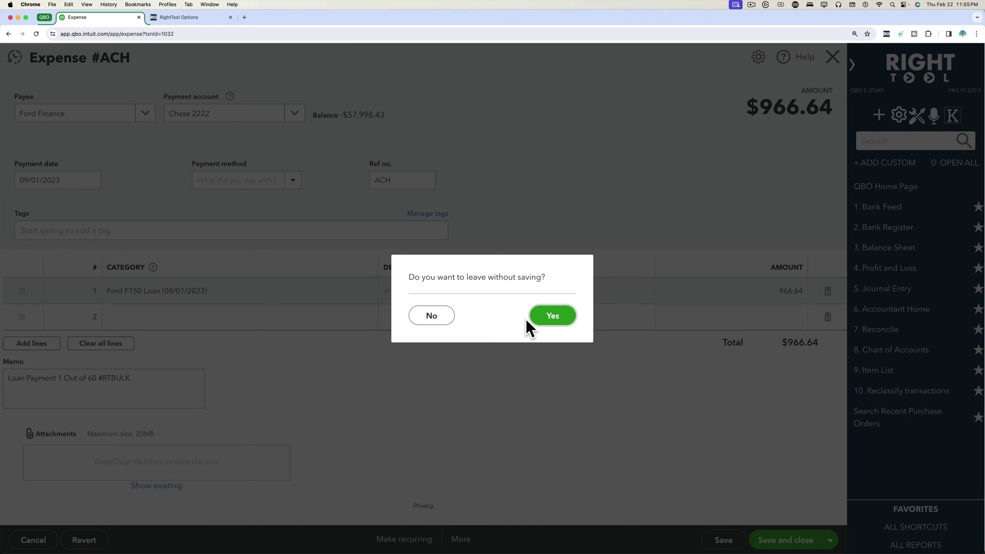
# - Leave the expense without saving and scroll through the Chase 2222 loan payments
pyautogui.click(556, 317)
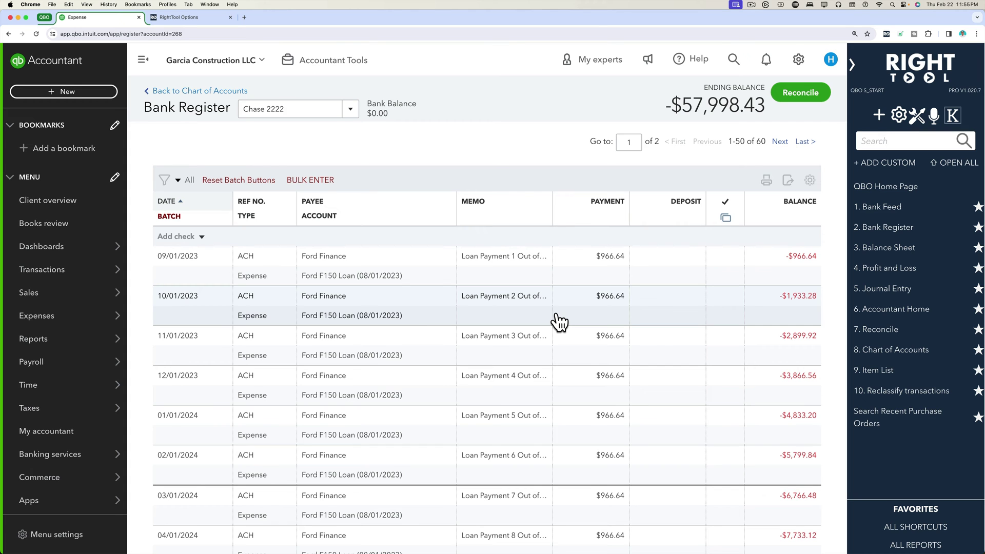
pyautogui.scroll(-5, 559, 322)
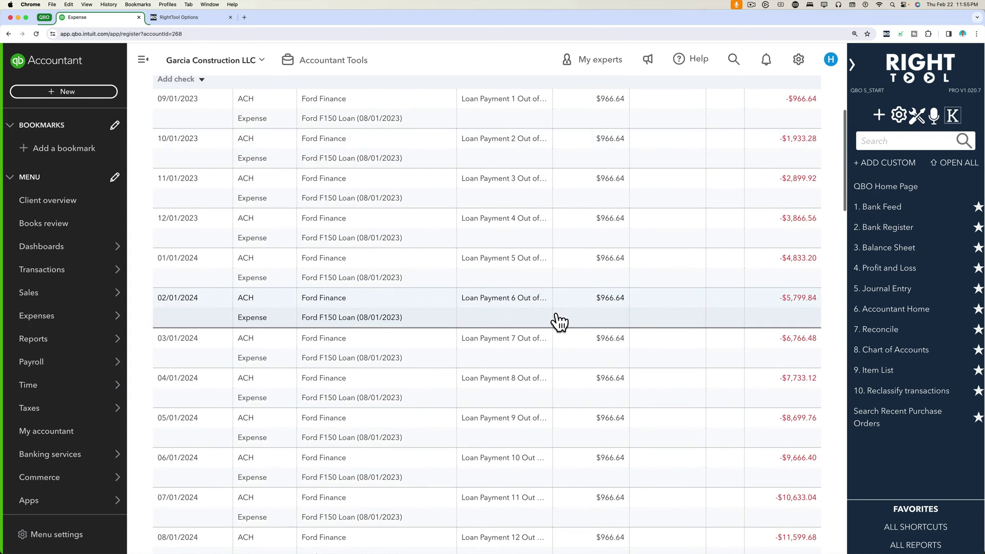
pyautogui.scroll(5, 559, 322)
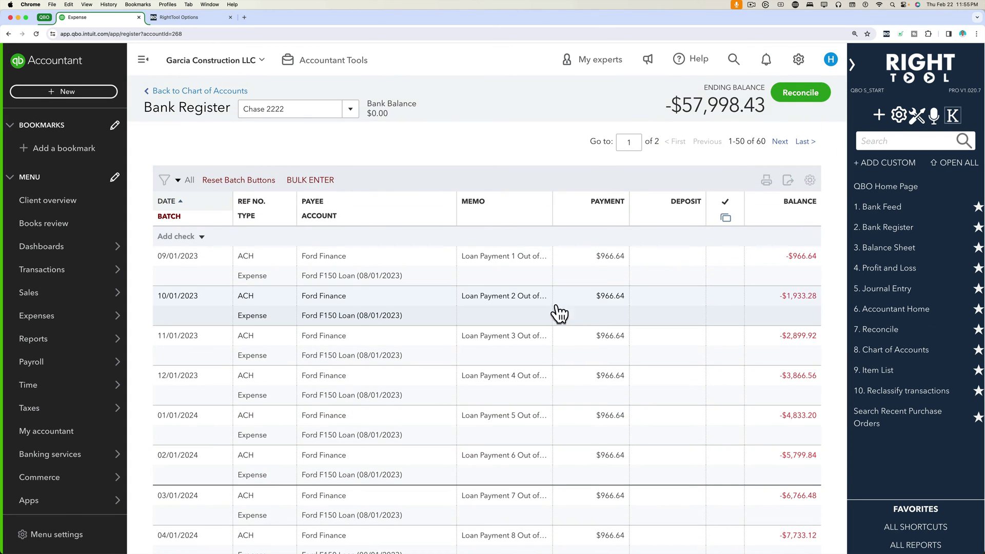
pyautogui.scroll(-2, 558, 308)
pyautogui.scroll(2, 556, 344)
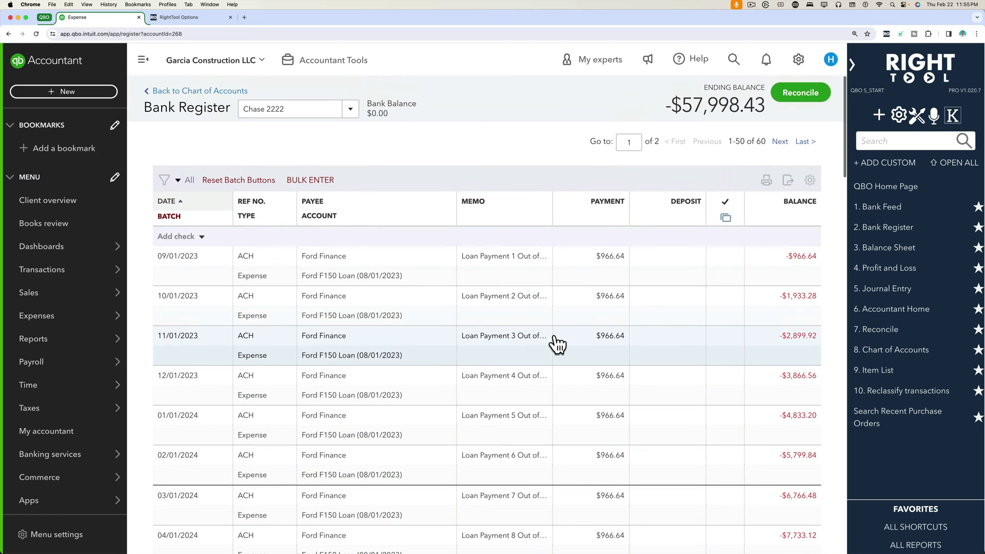
# - Open the account dropdown and scroll down the list of accounts
pyautogui.click(347, 117)
pyautogui.scroll(-5, 288, 213)
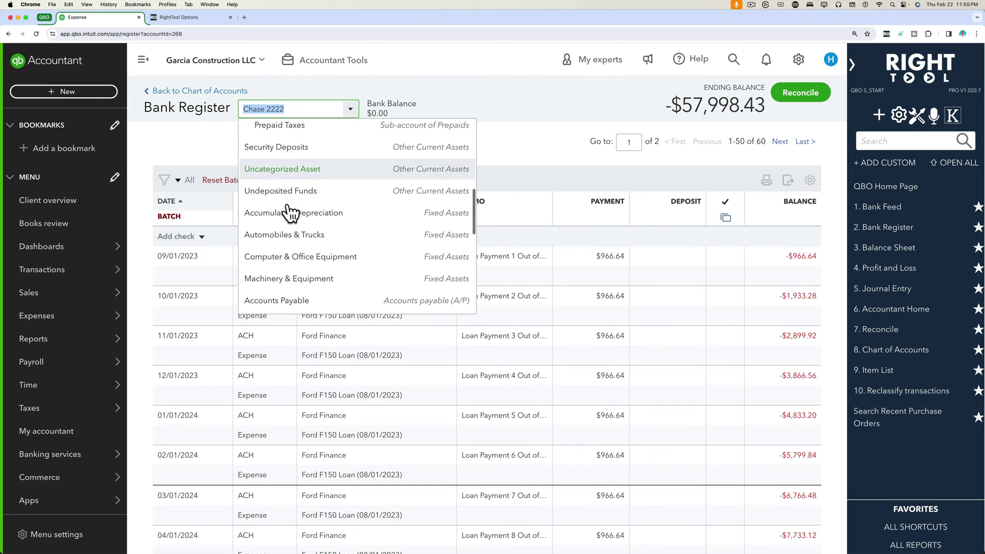
pyautogui.scroll(-3, 289, 212)
pyautogui.scroll(-3, 290, 225)
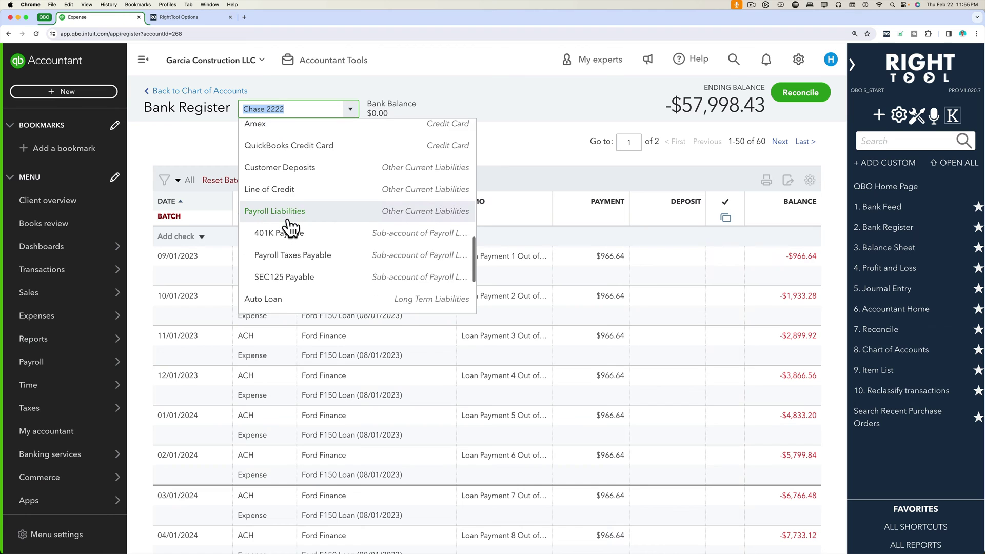
pyautogui.scroll(-3, 288, 224)
# - Switch to the Ford F150 Loan register and scroll it to confirm the -$7,998.43 ending balance
pyautogui.click(288, 242)
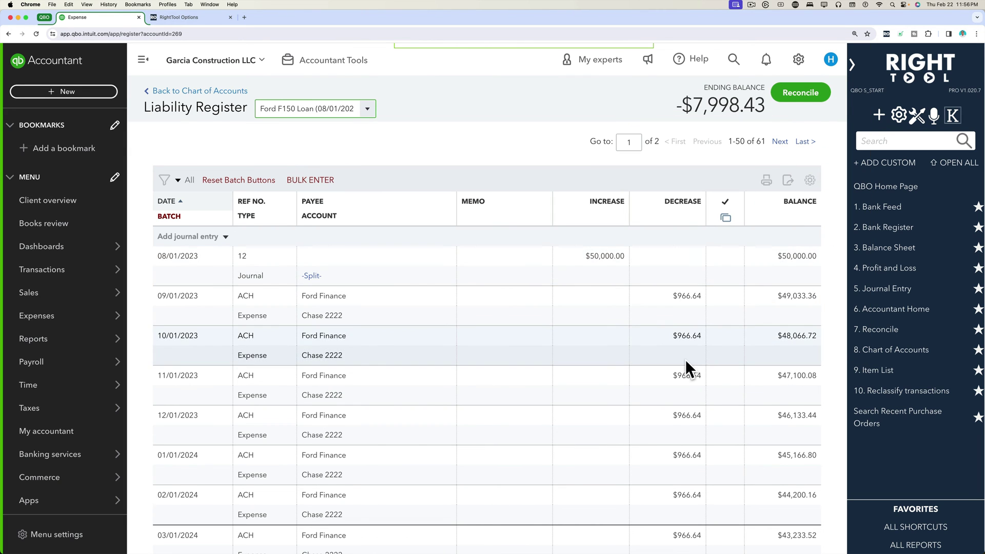
pyautogui.scroll(-20, 686, 362)
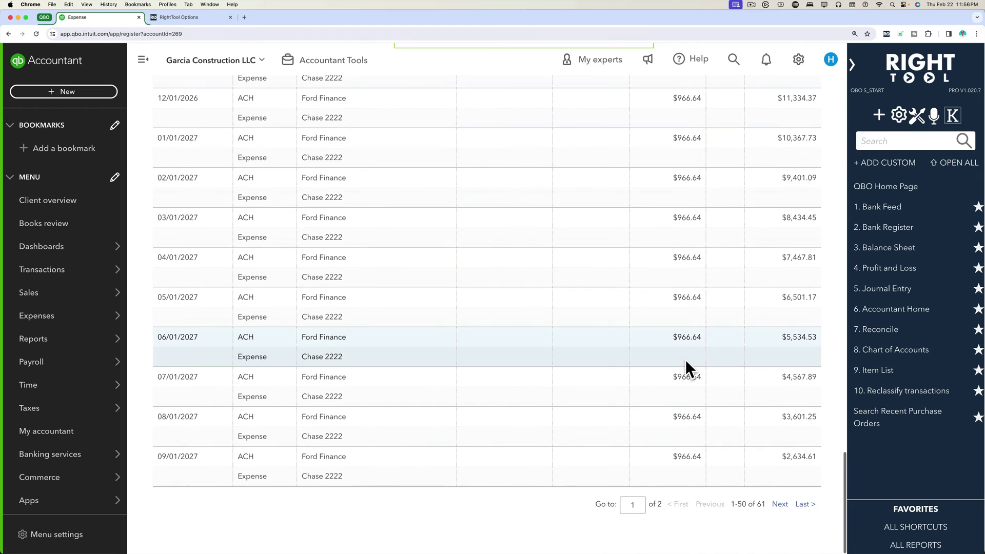
pyautogui.scroll(20, 685, 359)
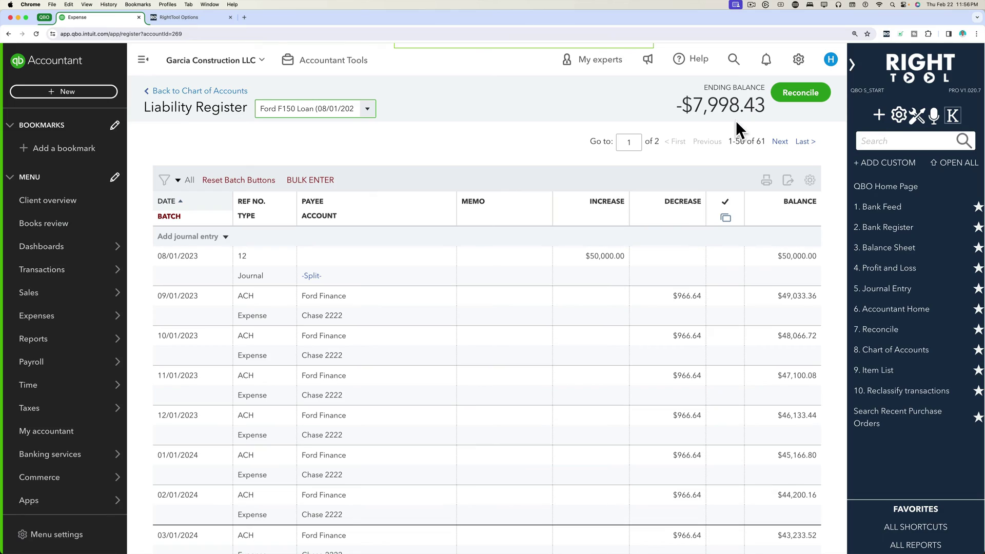
pyautogui.hotkey('ctrl', 'Up')
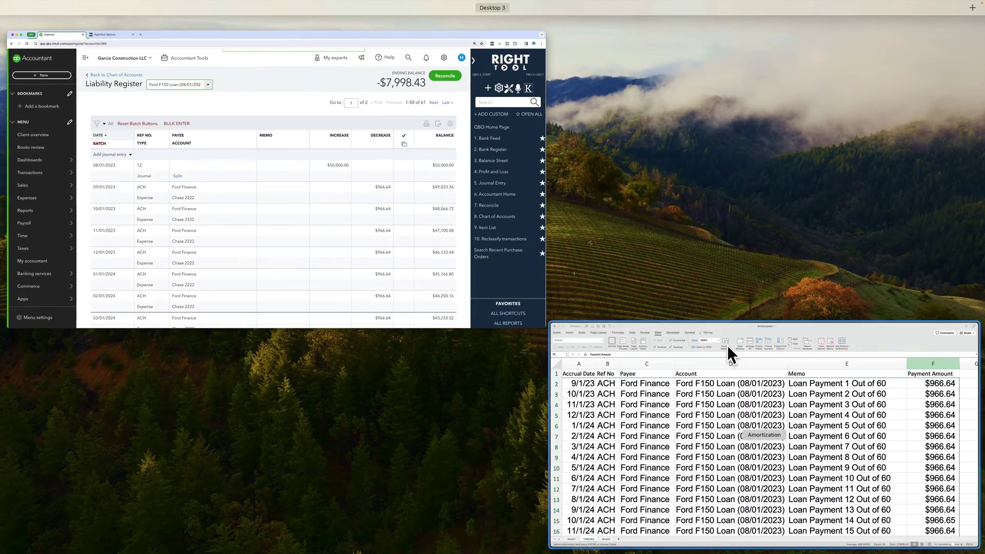
pyautogui.click(727, 347)
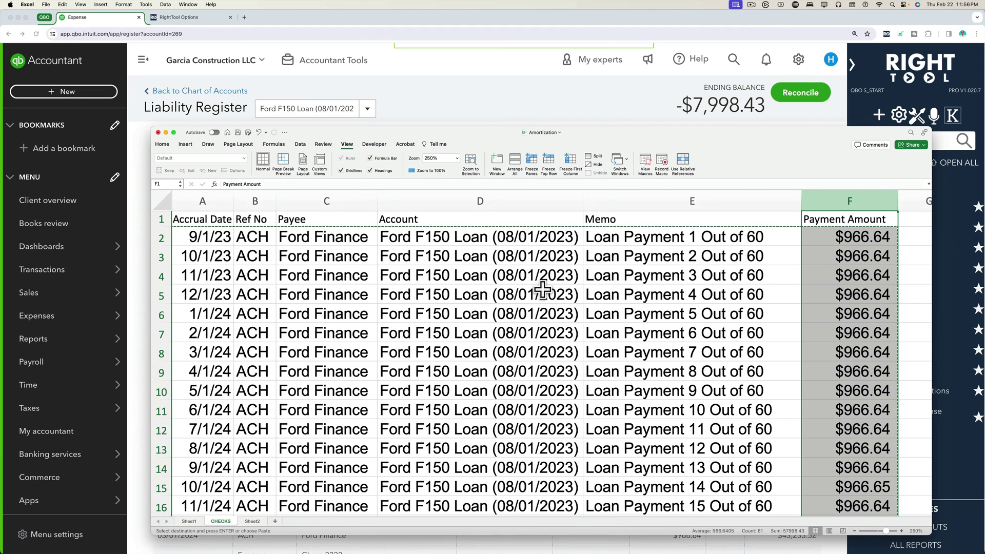
pyautogui.click(414, 279)
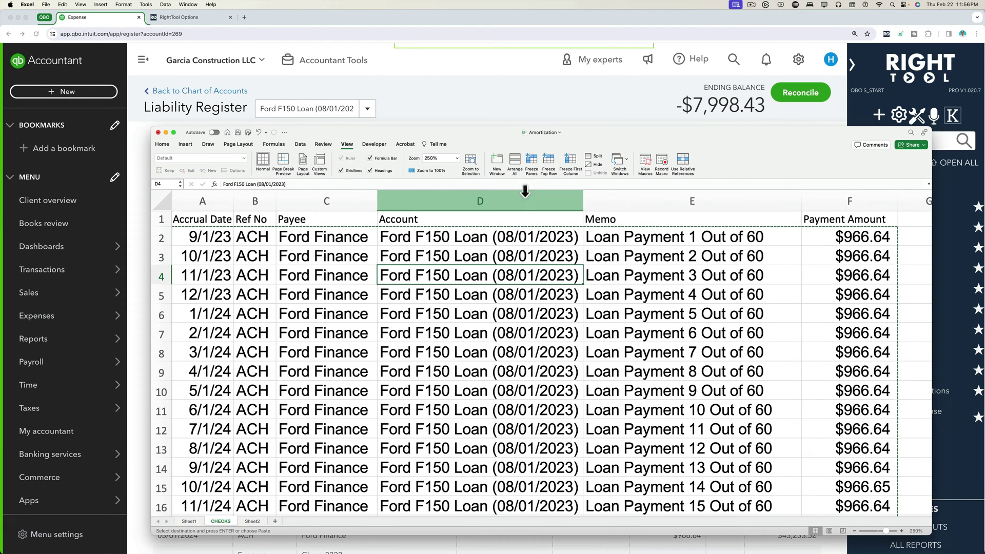
pyautogui.click(412, 108)
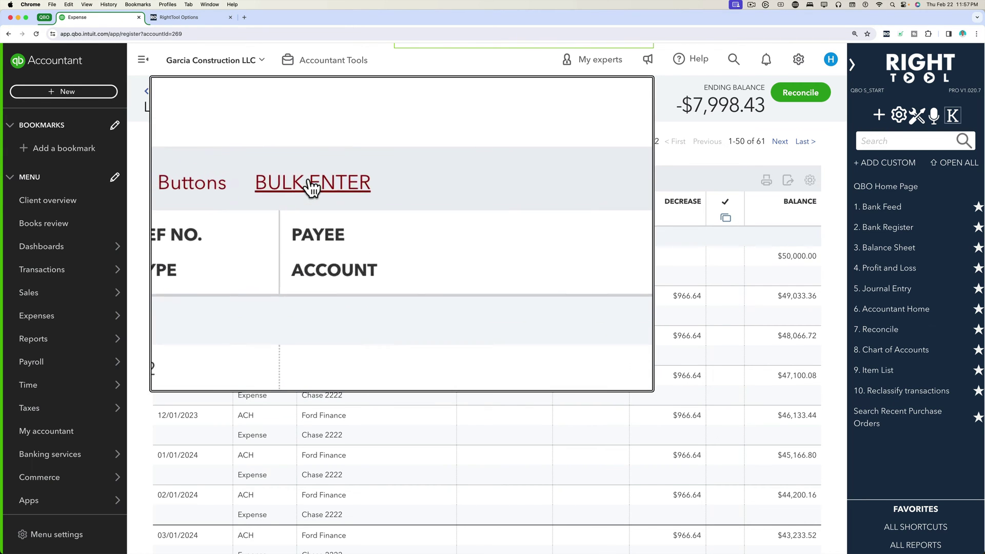
# - Look at Excel's first Account cell D2, then cancel the Batch Enter Transactions dialog
pyautogui.click(309, 179)
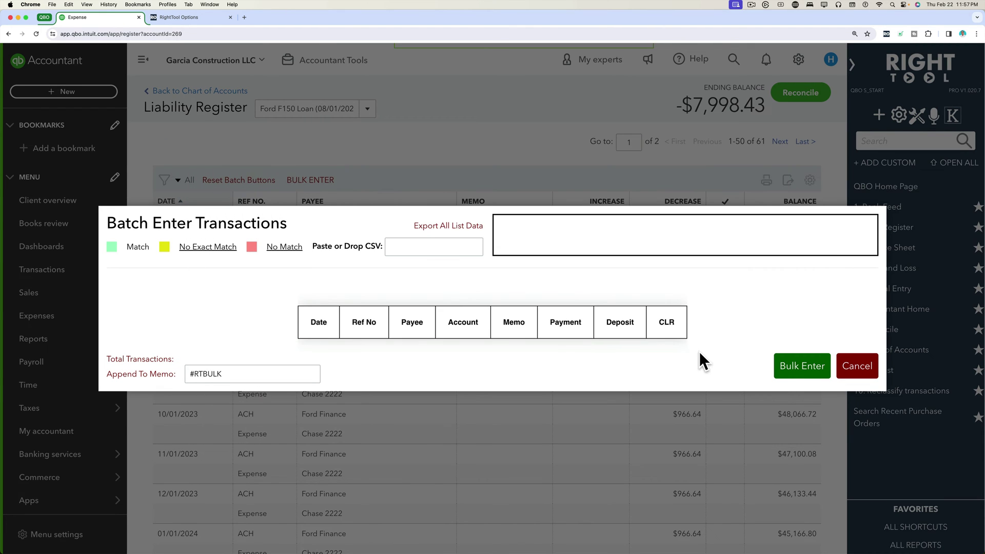
pyautogui.hotkey('ctrl', 'Up')
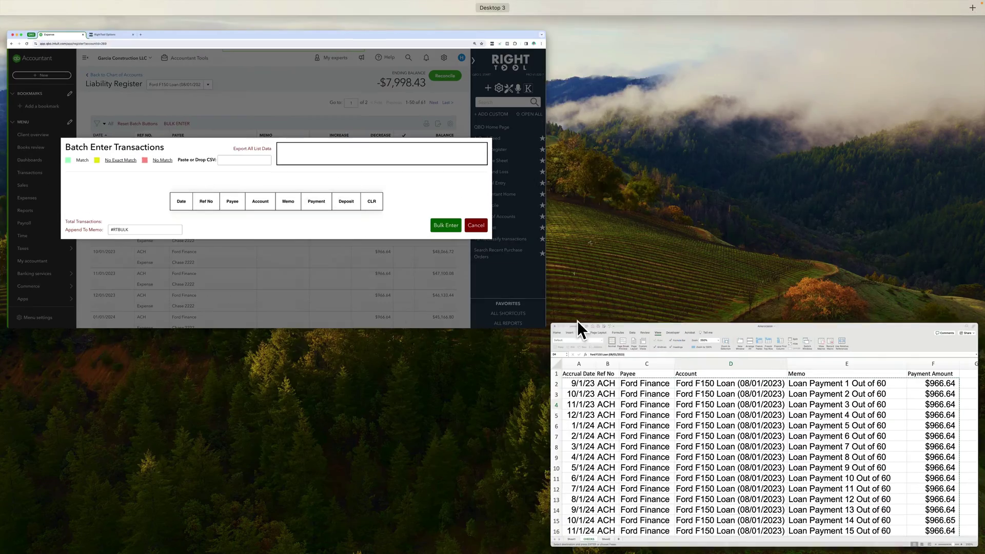
pyautogui.click(577, 323)
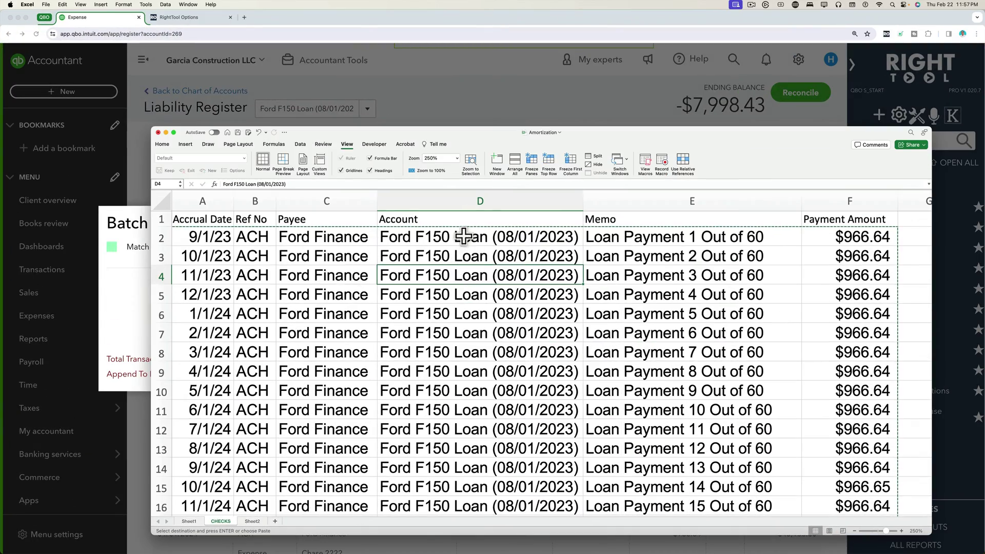
pyautogui.click(426, 237)
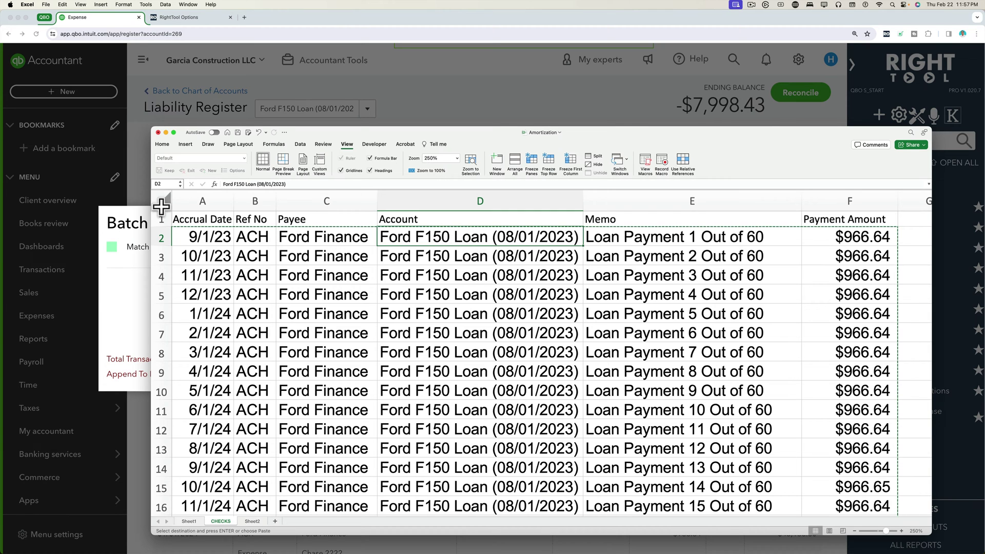
pyautogui.click(135, 159)
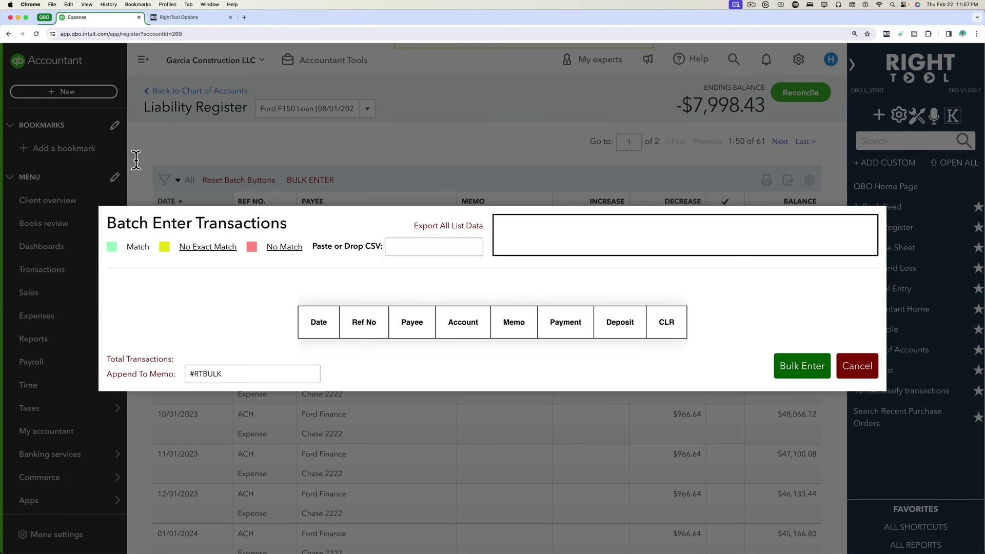
pyautogui.click(843, 373)
# - Set the entry's account to Other Expense:Interest Expense via 'inte' and copy that account name
pyautogui.click(440, 289)
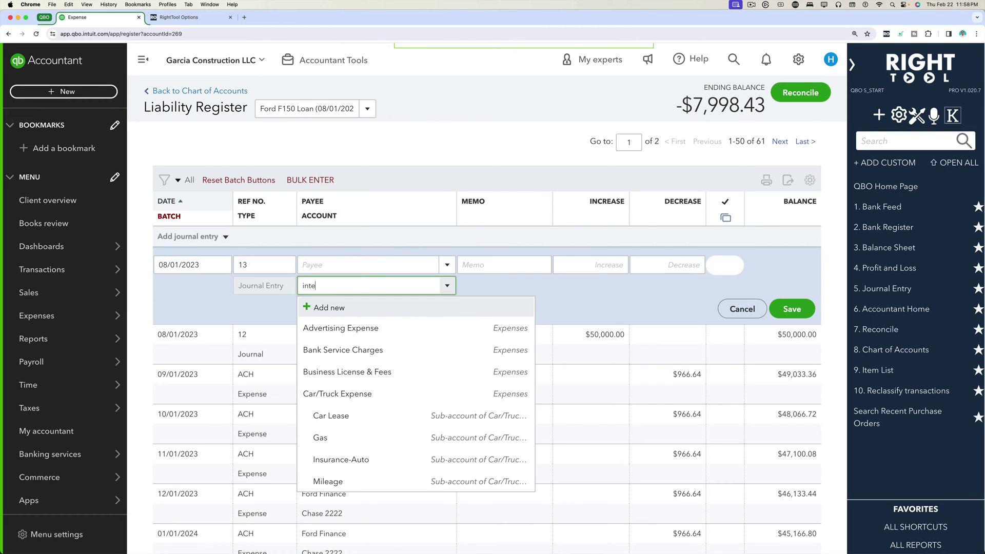
pyautogui.write('inte')
pyautogui.click(343, 350)
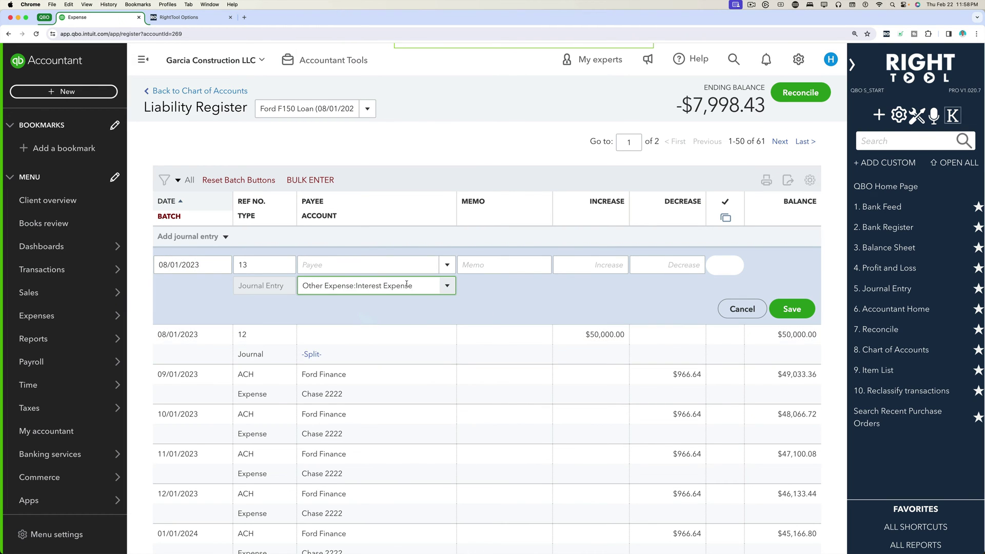
pyautogui.moveTo(344, 285); pyautogui.dragTo(268, 283)
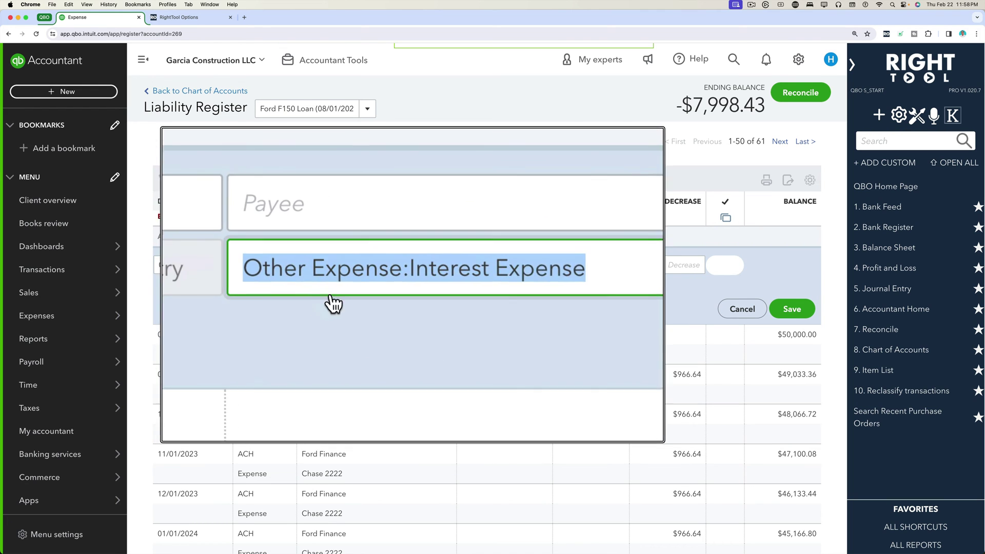
pyautogui.rightClick(342, 283)
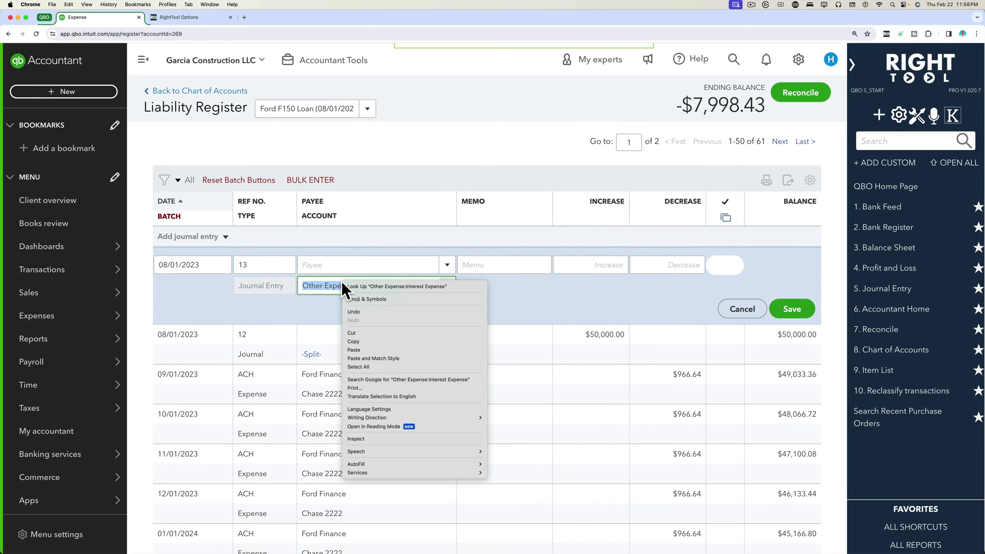
pyautogui.click(354, 341)
pyautogui.hotkey('ctrl', 'Up')
# - Paste Other Expense:Interest Expense into Excel cell D2
pyautogui.click(656, 389)
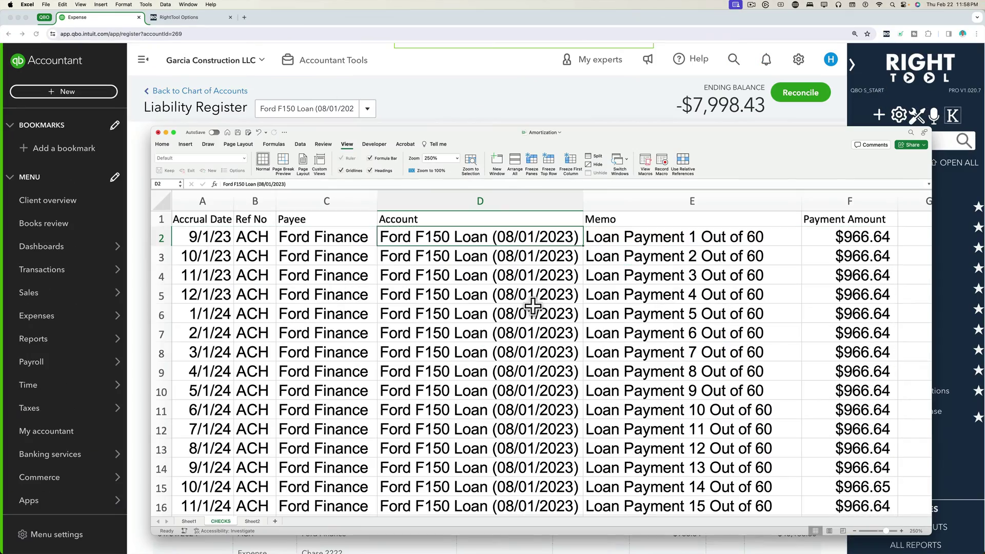
pyautogui.click(526, 312)
pyautogui.click(471, 233)
pyautogui.press('super+v')
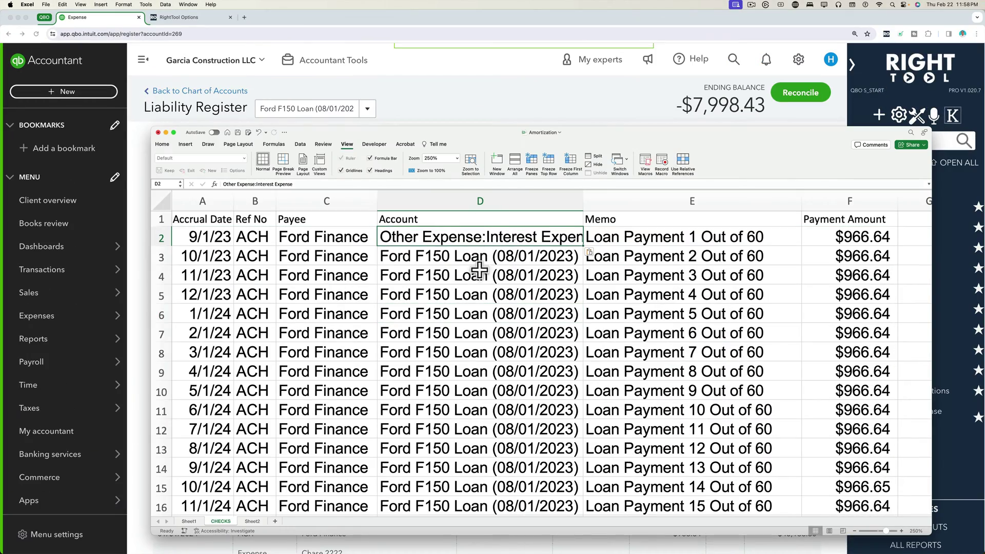
pyautogui.doubleClick(583, 242)
pyautogui.press('Return')
pyautogui.click(547, 237)
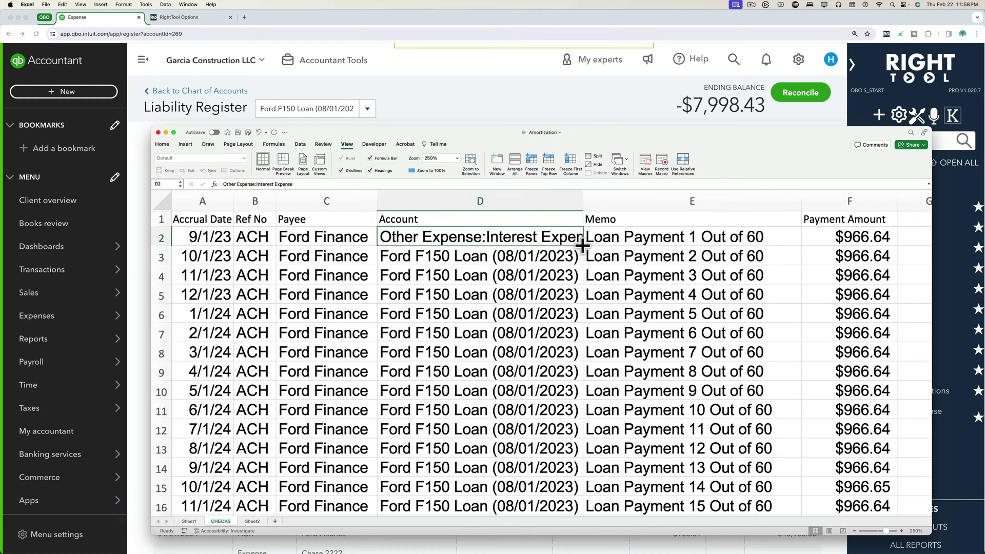
# - Fill the interest account down all 60 rows and widen column D to show it fully
pyautogui.doubleClick(583, 245)
pyautogui.scroll(-2, 533, 352)
pyautogui.scroll(2, 534, 351)
pyautogui.moveTo(584, 201); pyautogui.dragTo(630, 201)
pyautogui.click(617, 201)
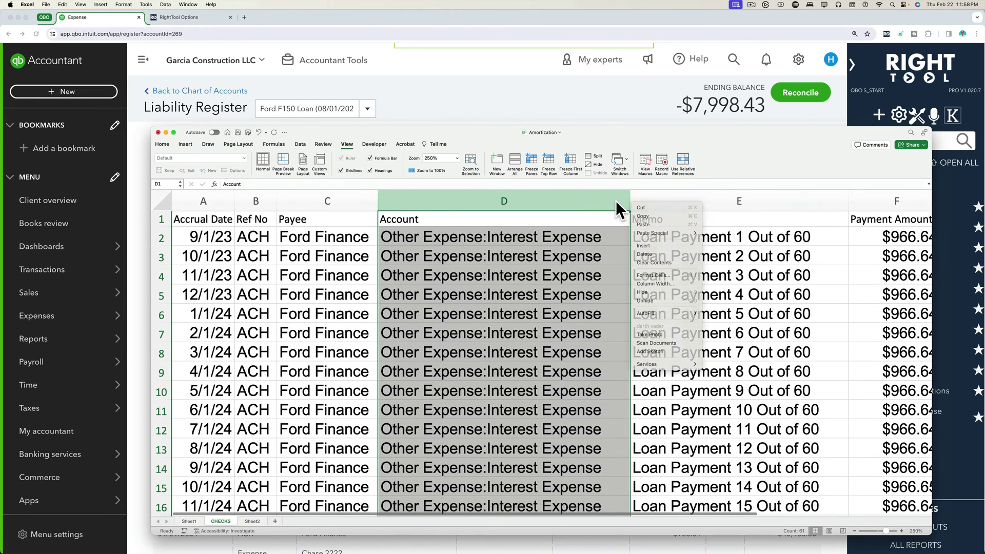
pyautogui.click(697, 244)
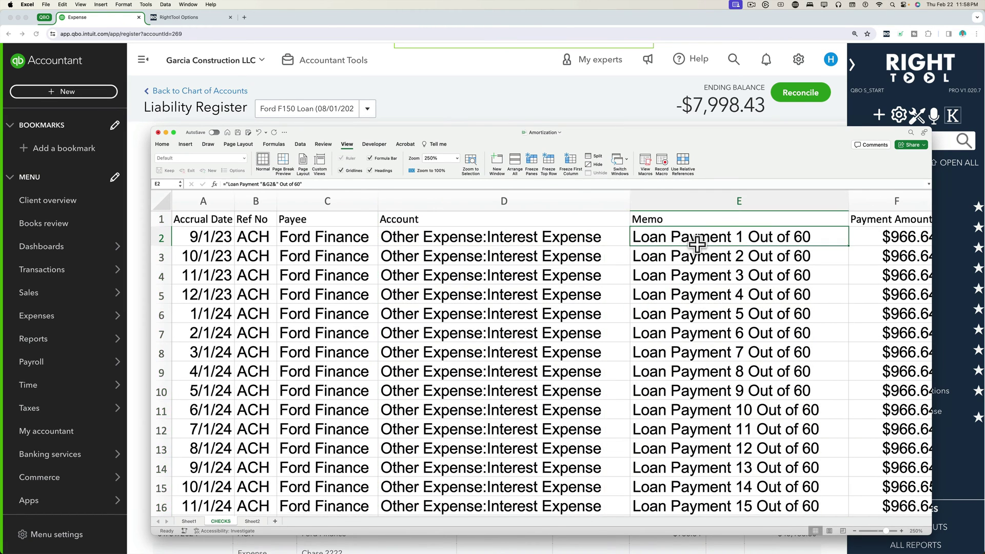
# - Change E2's memo formula to read 'Interest Portion of Payment N Out of 60'
pyautogui.click(239, 184)
pyautogui.press('BackSpace')
pyautogui.press('BackSpace')
pyautogui.press('BackSpace')
pyautogui.press('BackSpace')
pyautogui.write('Interest P')
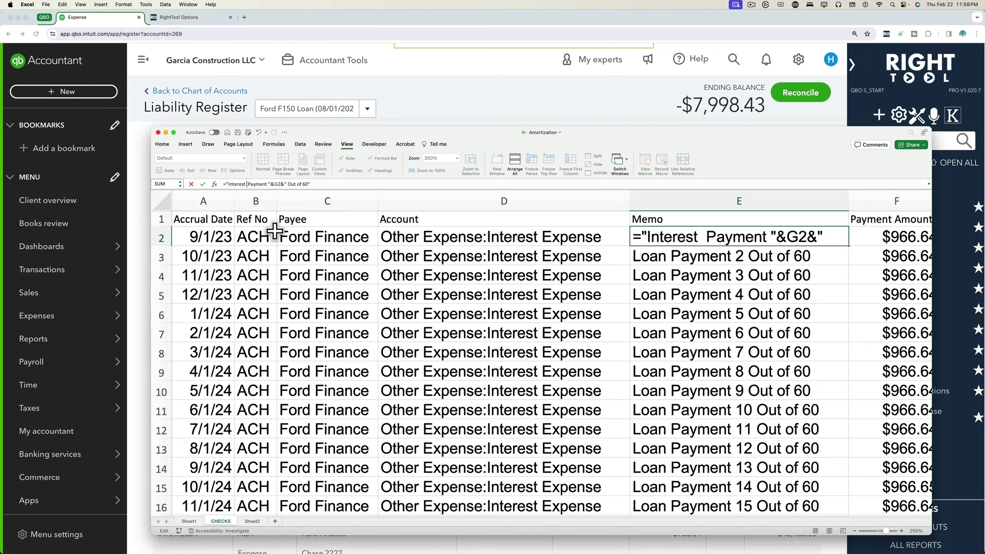
pyautogui.write('ortion')
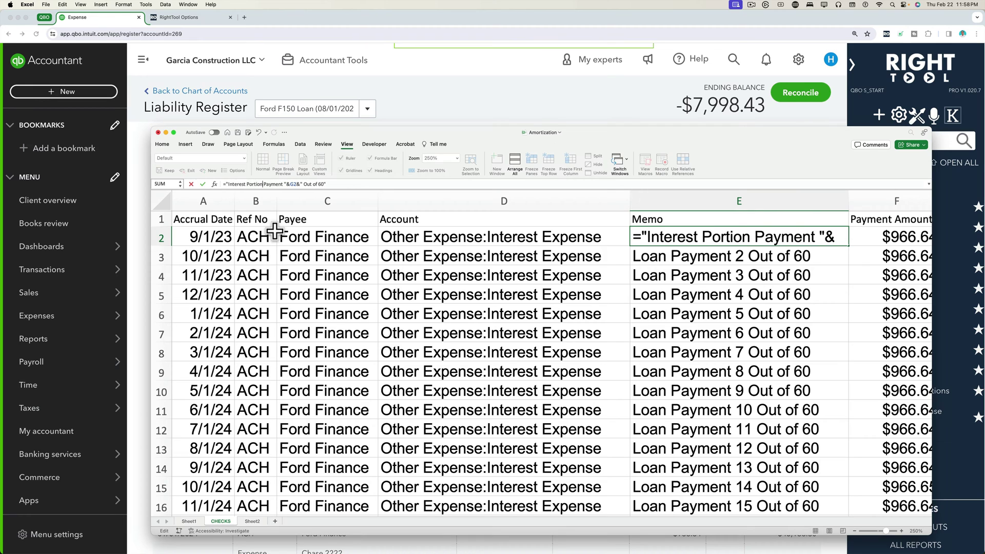
pyautogui.press('Delete')
pyautogui.press('Delete')
pyautogui.press('Delete')
pyautogui.press('Delete')
pyautogui.press('Delete')
pyautogui.press('Delete')
pyautogui.press('Delete')
pyautogui.press('Delete')
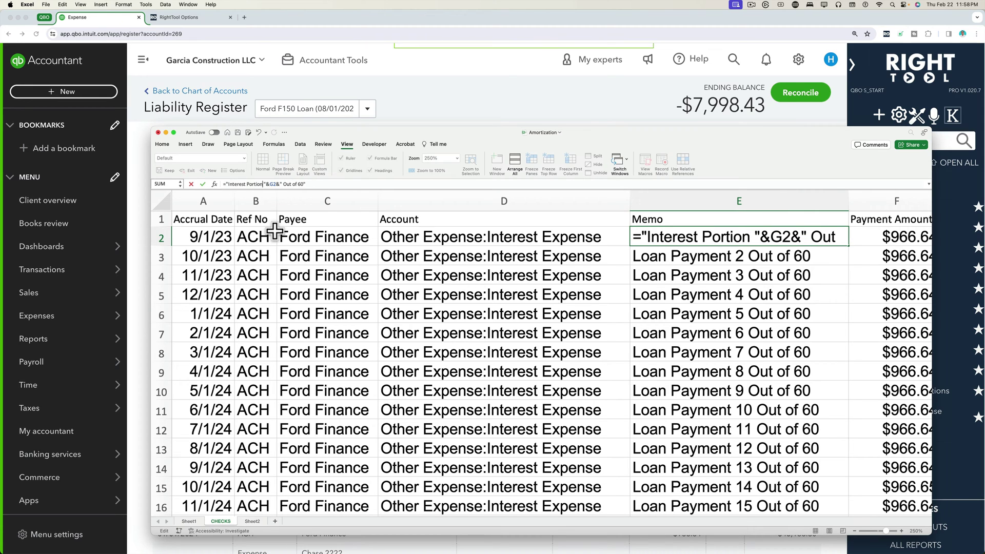
pyautogui.write('of Payment')
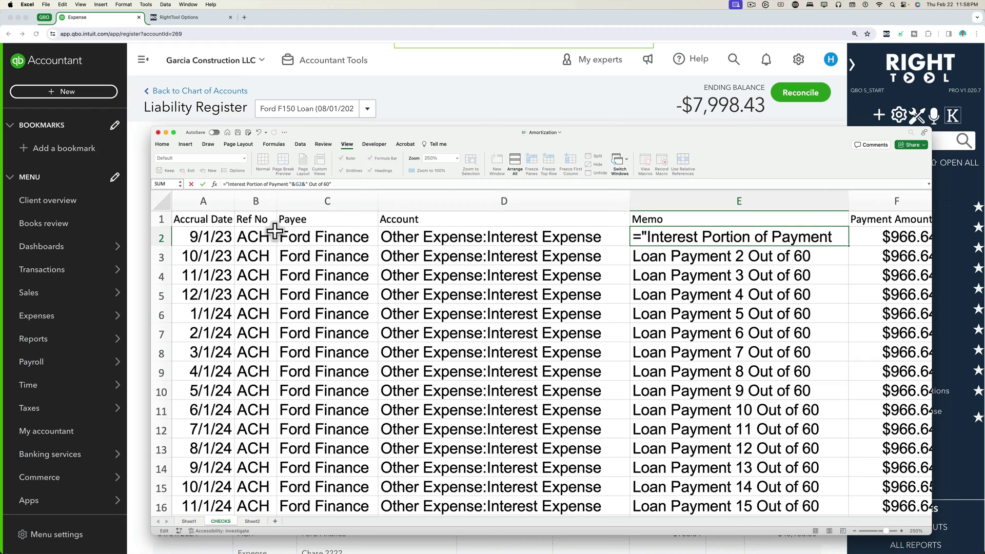
pyautogui.press('Return')
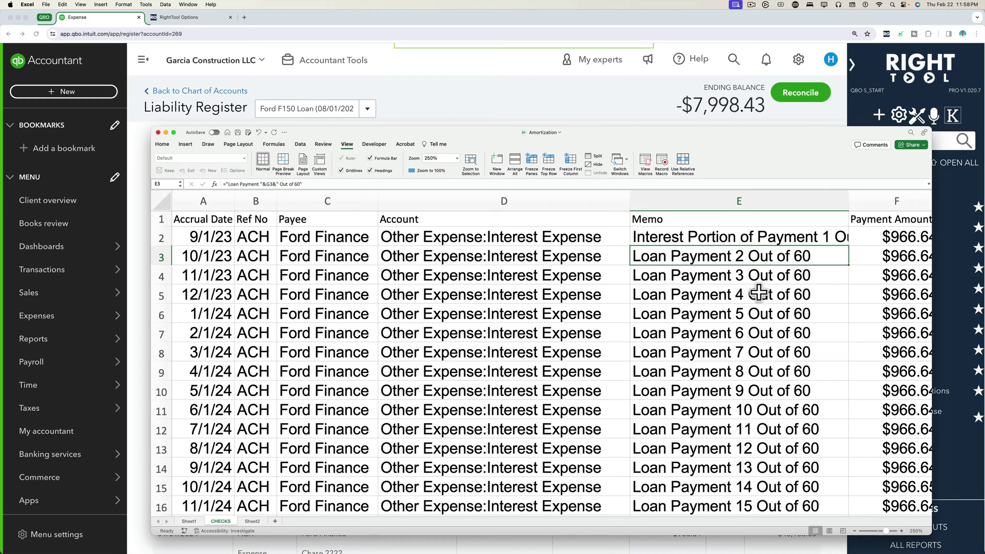
# - Fill the memo formula down column E, then narrow the column to reveal Payment Amount
pyautogui.doubleClick(848, 200)
pyautogui.click(839, 235)
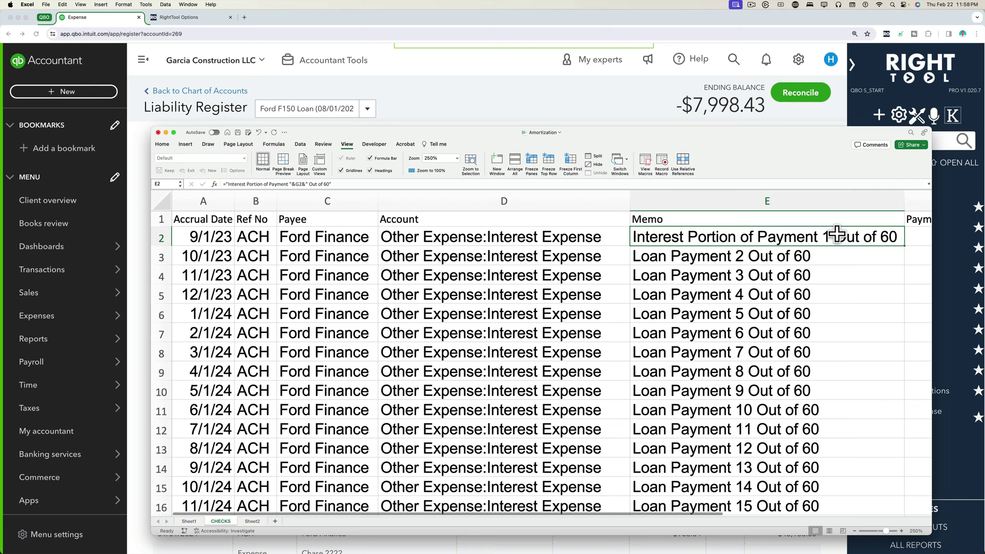
pyautogui.doubleClick(902, 246)
pyautogui.click(851, 291)
pyautogui.moveTo(903, 202); pyautogui.dragTo(781, 203)
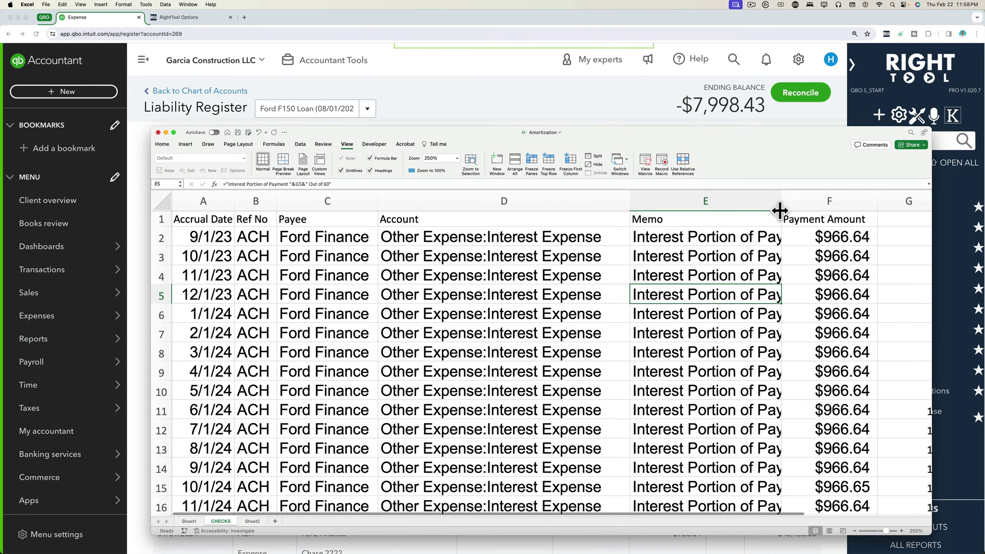
pyautogui.click(836, 235)
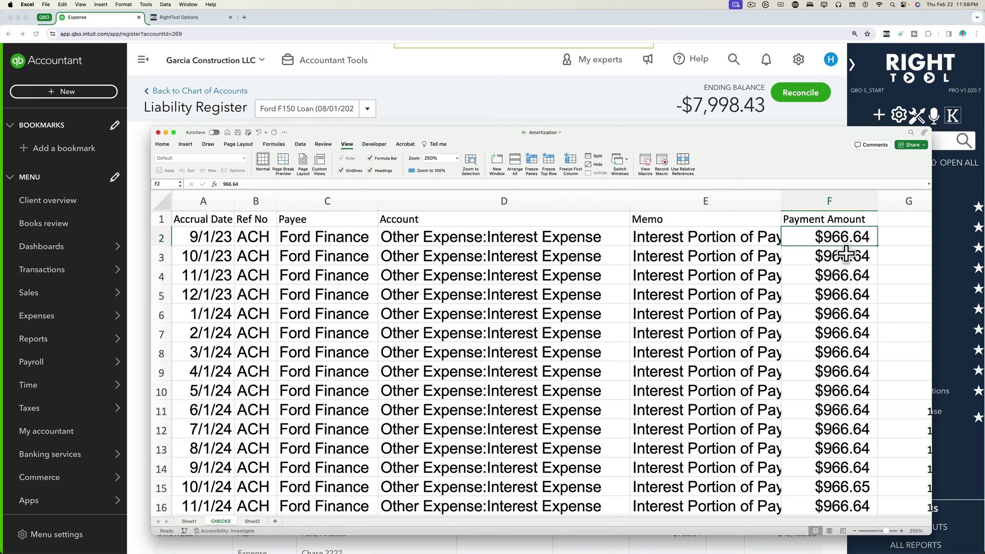
# - Copy the 60 interest amounts in Sheet1 cells C2:C61
pyautogui.moveTo(843, 241); pyautogui.dragTo(844, 276)
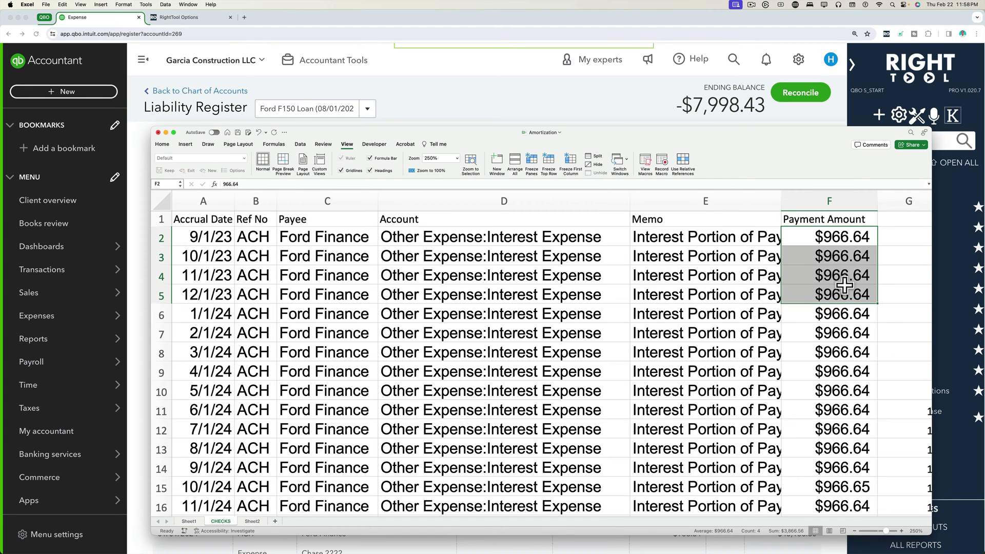
pyautogui.click(188, 521)
pyautogui.click(410, 367)
pyautogui.click(361, 230)
pyautogui.scroll(-1, 340, 355)
pyautogui.scroll(-15, 340, 356)
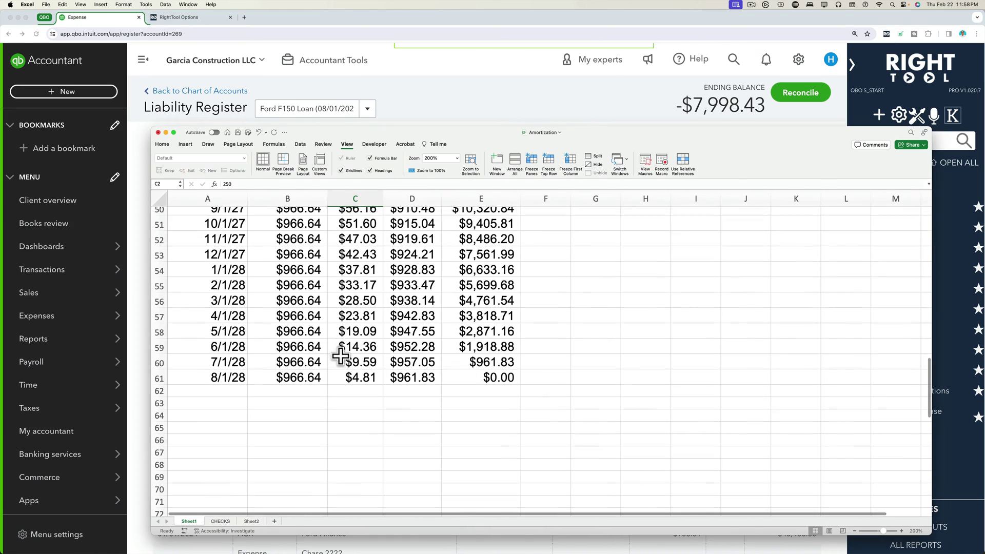
pyautogui.keyDown('shift'); pyautogui.click(357, 370); pyautogui.keyUp('shift')
pyautogui.press('super+c')
# - Paste the interest amounts into CHECKS cell F2 as values with number formatting
pyautogui.scroll(15, 380, 364)
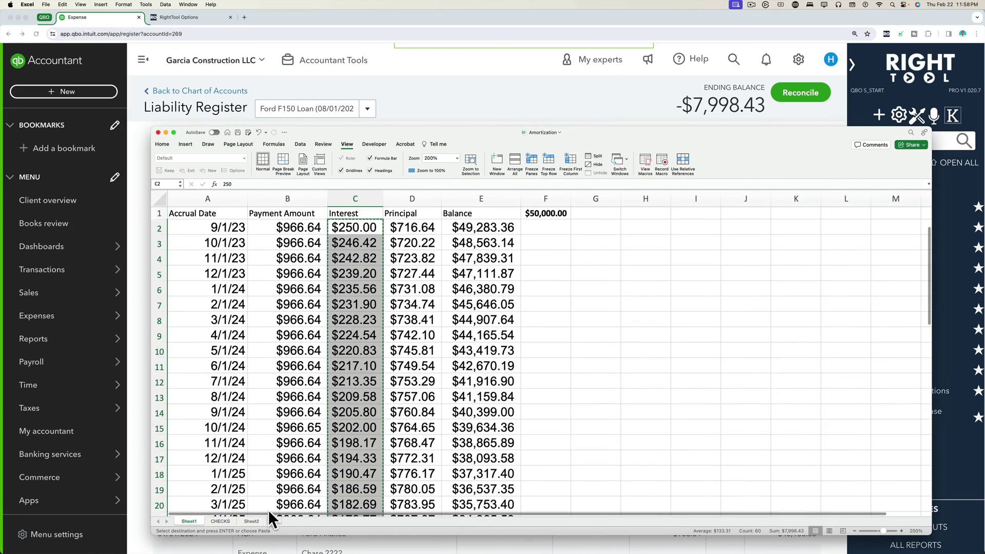
pyautogui.click(220, 521)
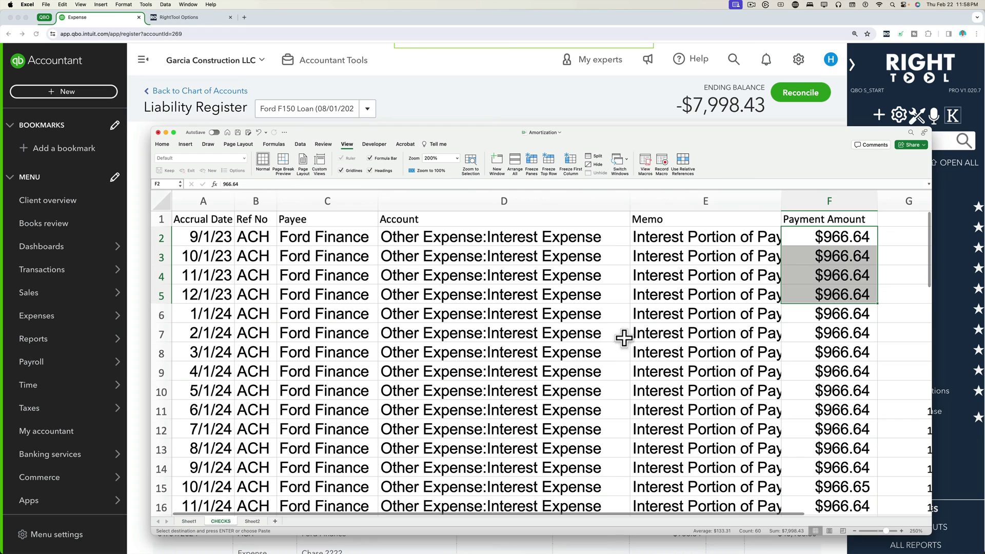
pyautogui.click(809, 233)
pyautogui.rightClick(809, 232)
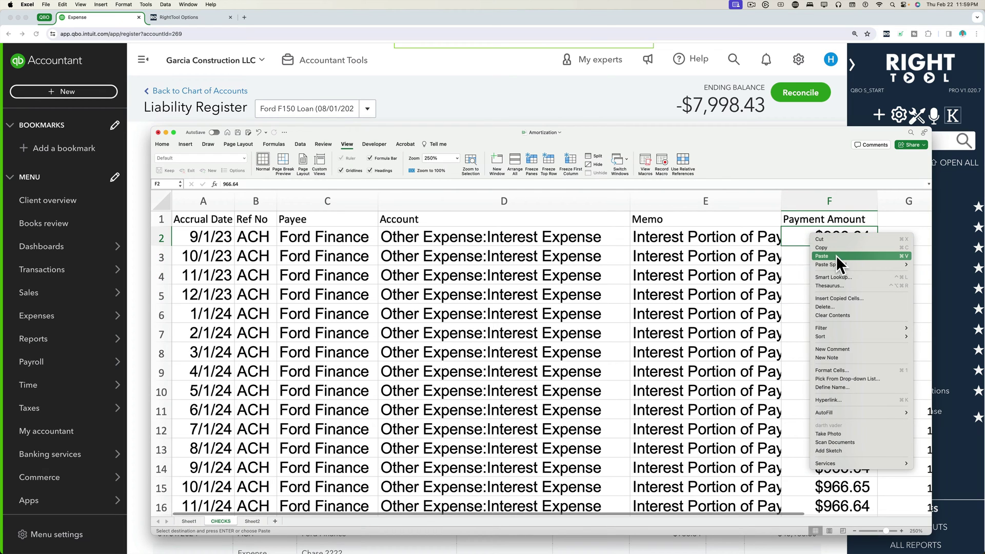
pyautogui.moveTo(839, 263)
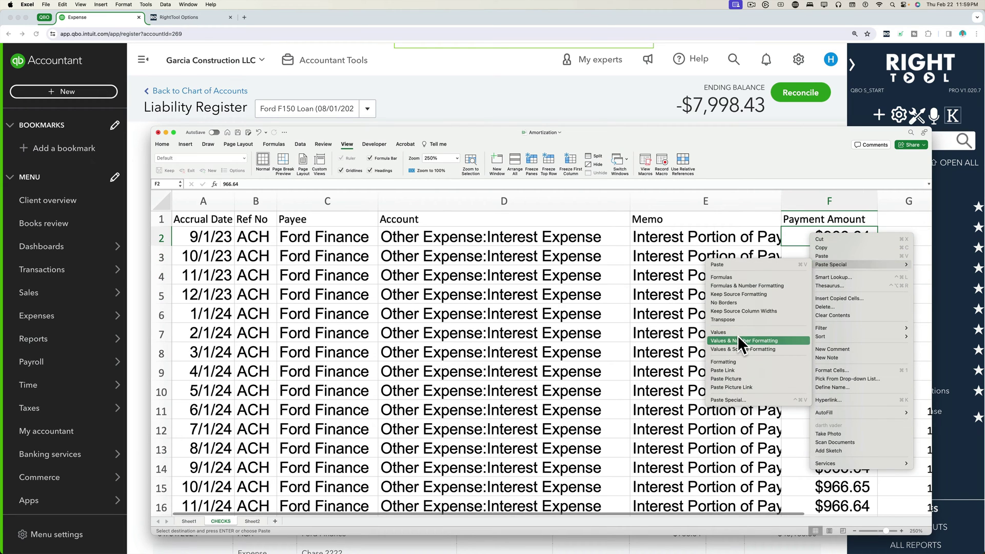
pyautogui.click(739, 340)
pyautogui.click(833, 274)
pyautogui.scroll(-10, 832, 307)
pyautogui.scroll(-10, 832, 310)
pyautogui.scroll(20, 833, 310)
# - Format the Payment Amount column as Number with two decimals
pyautogui.press('super+z')
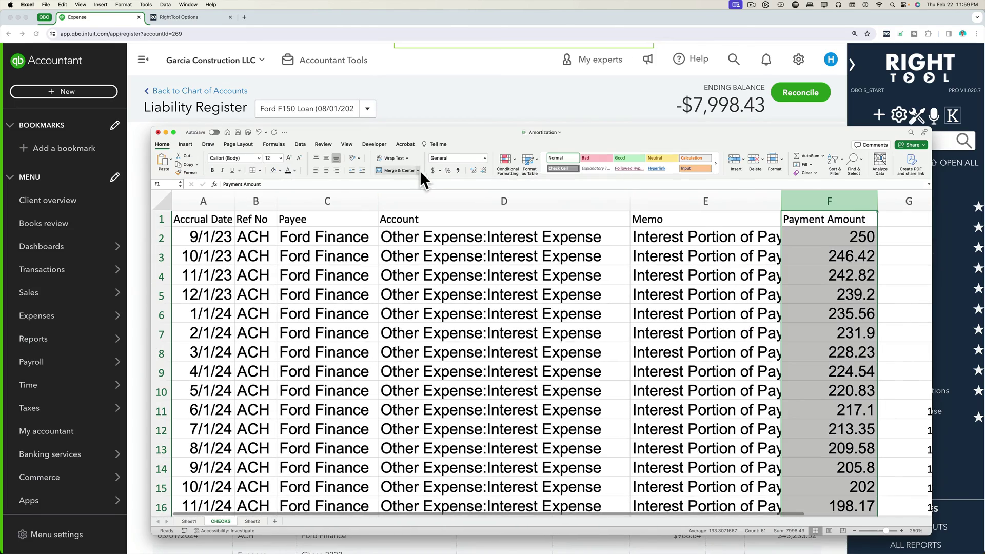
pyautogui.click(484, 158)
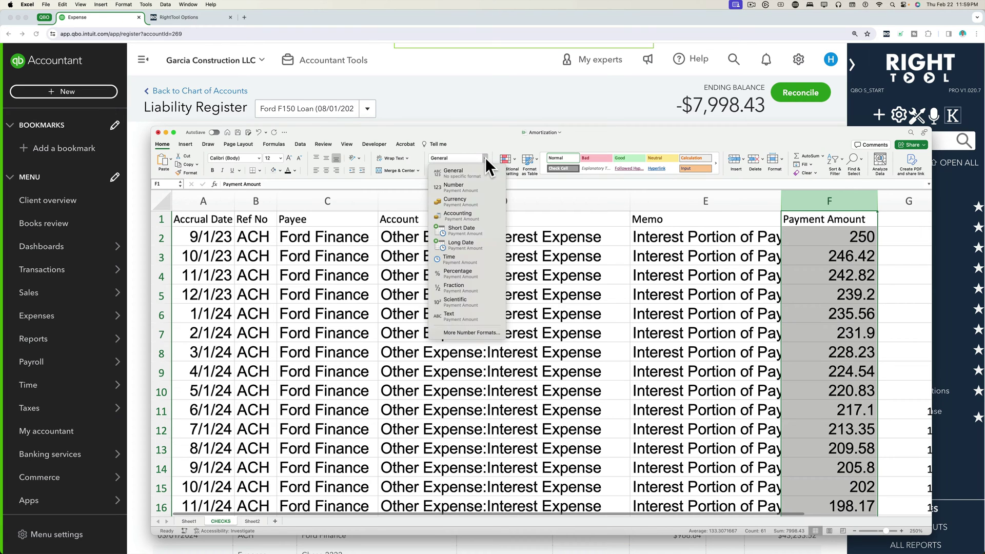
pyautogui.click(484, 159)
pyautogui.click(482, 159)
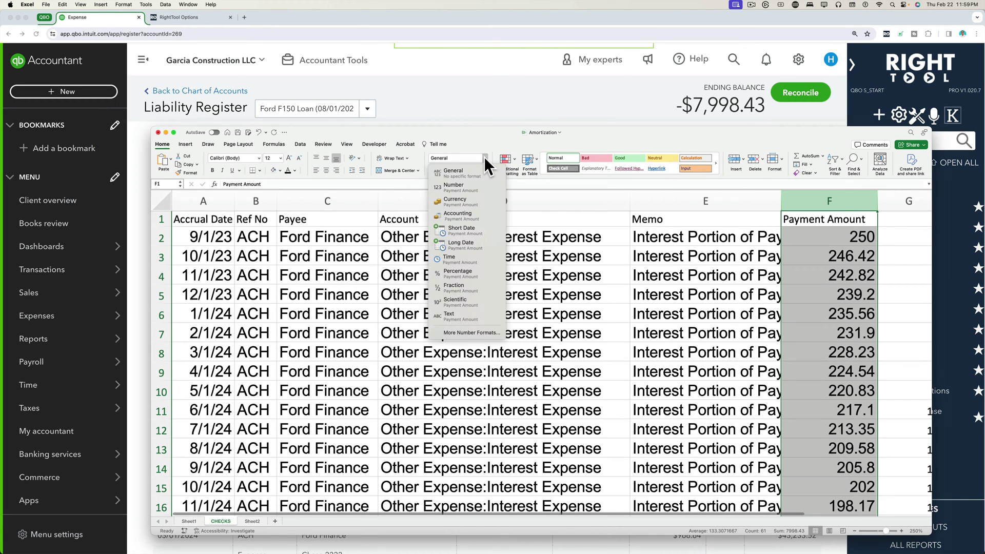
pyautogui.click(467, 185)
pyautogui.click(854, 252)
# - Copy the 60 transaction rows A2:F61 from the CHECKS sheet
pyautogui.moveTo(851, 237); pyautogui.dragTo(848, 402)
pyautogui.click(833, 202)
pyautogui.rightClick(835, 201)
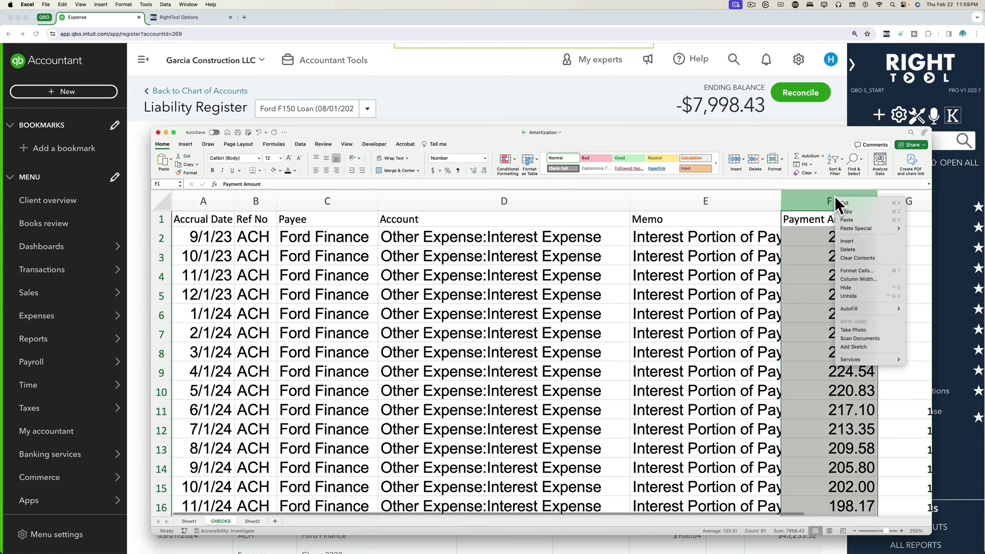
pyautogui.press('Escape')
pyautogui.click(840, 240)
pyautogui.scroll(-10, 819, 332)
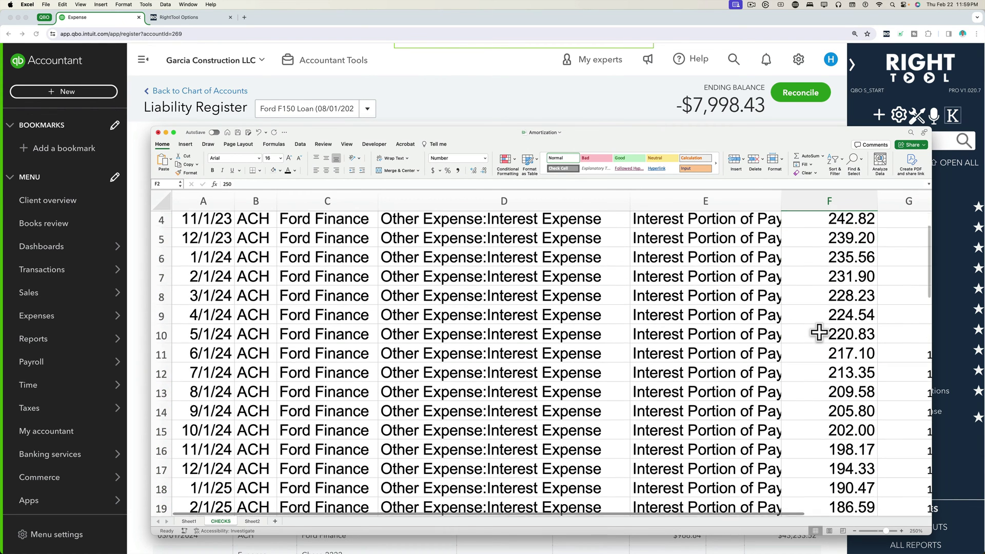
pyautogui.scroll(-15, 819, 332)
pyautogui.scroll(7, 817, 331)
pyautogui.keyDown('shift'); pyautogui.click(214, 413); pyautogui.keyUp('shift')
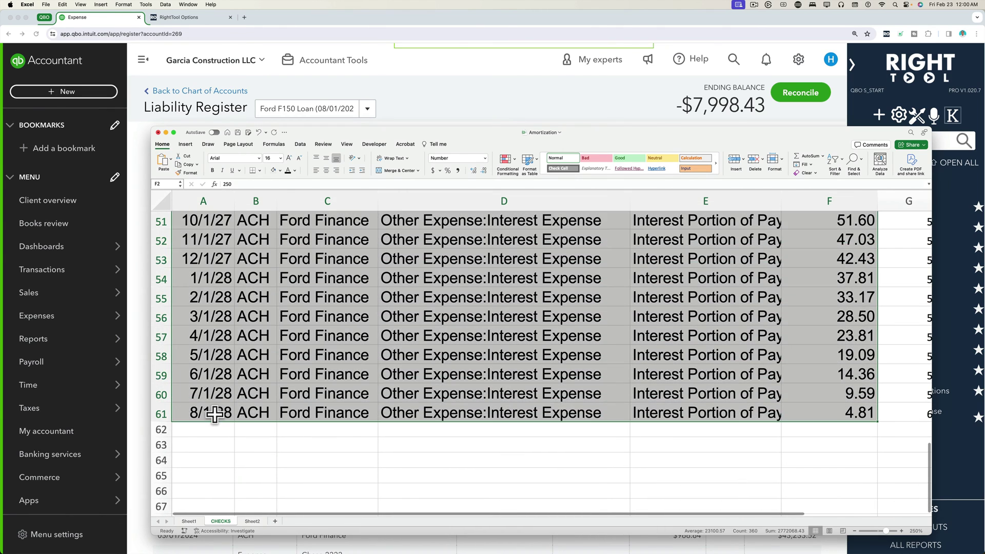
pyautogui.press('super+c')
# - Paste the 60 copied rows into Batch Enter Transactions, record them, and reload the register
pyautogui.click(417, 103)
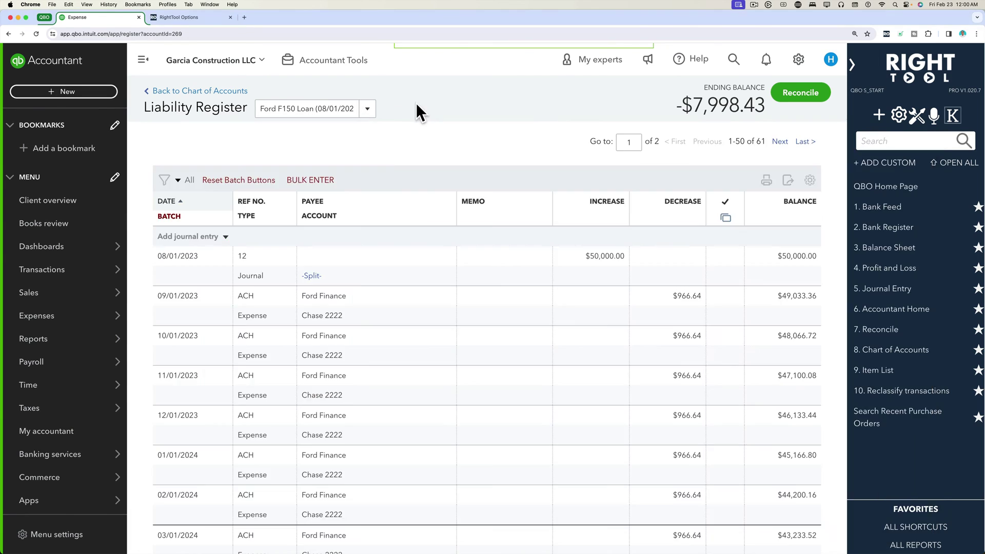
pyautogui.click(317, 186)
pyautogui.press('super+v')
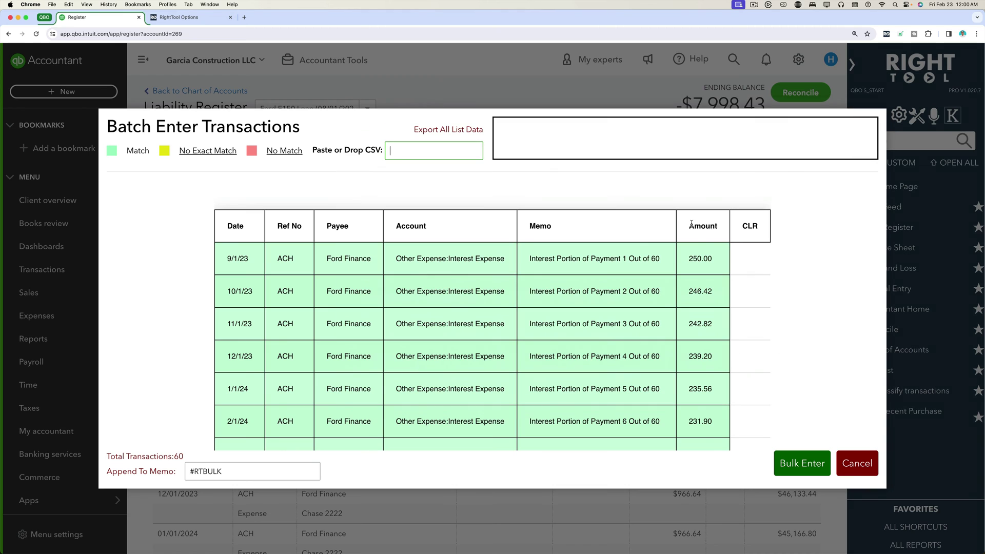
pyautogui.click(725, 224)
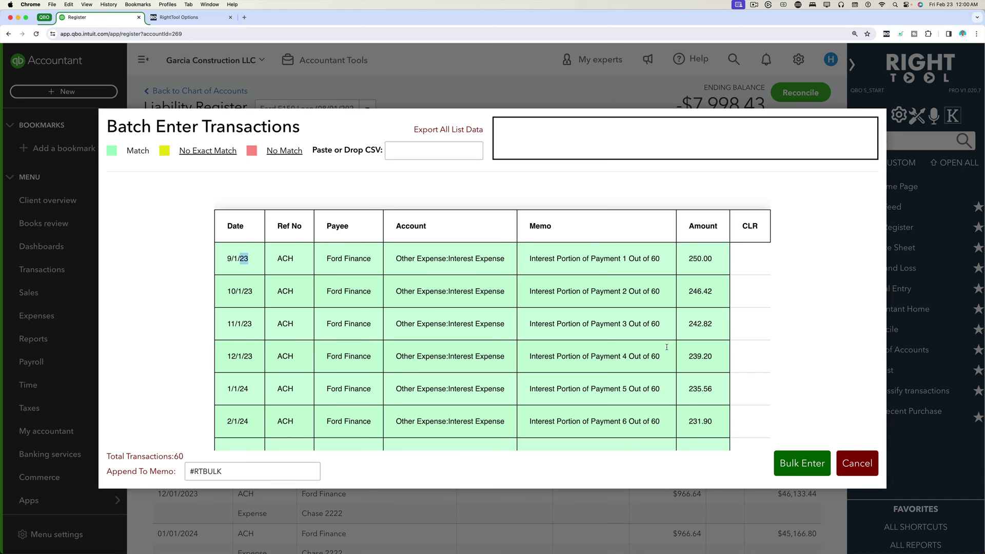
pyautogui.click(804, 464)
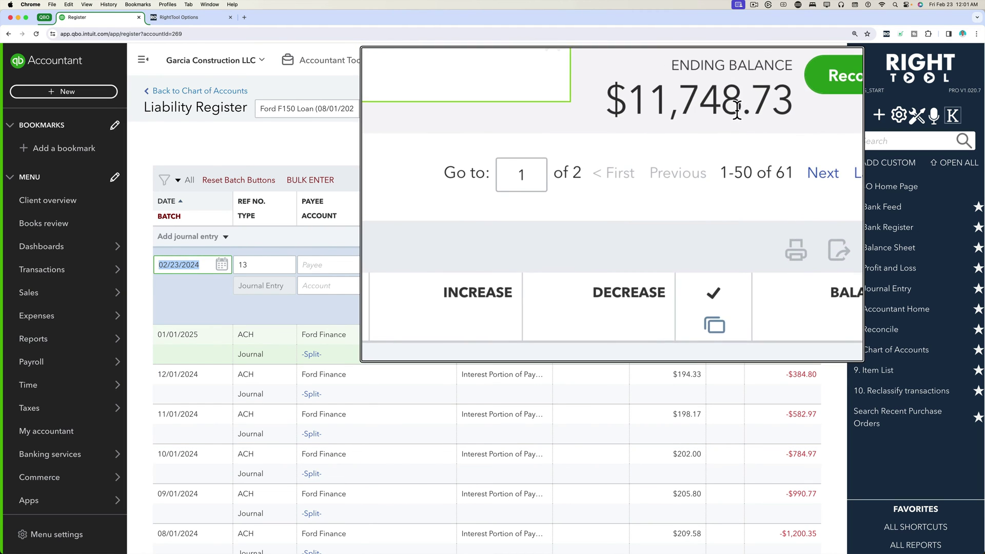
pyautogui.click(36, 32)
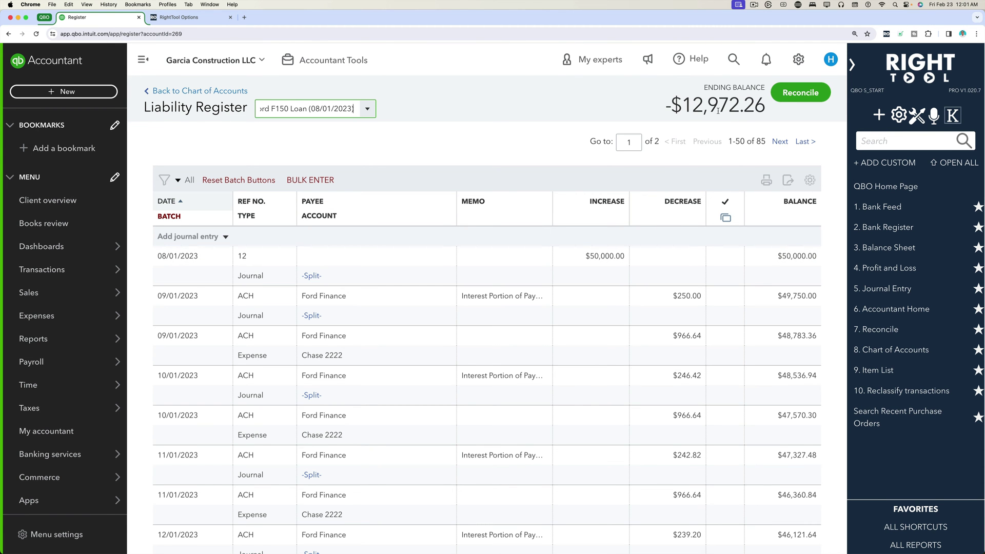
pyautogui.scroll(-15, 682, 308)
pyautogui.scroll(-15, 700, 324)
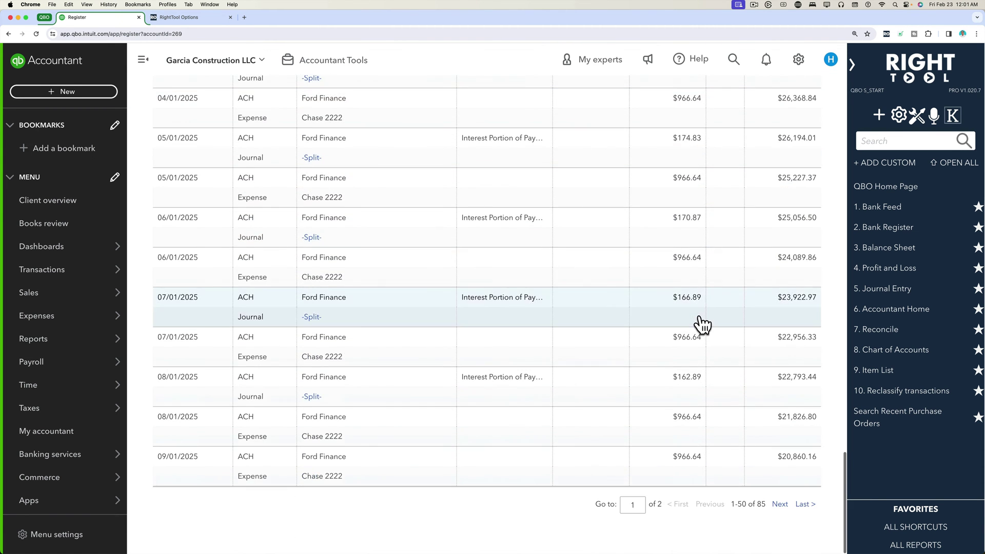
pyautogui.click(779, 504)
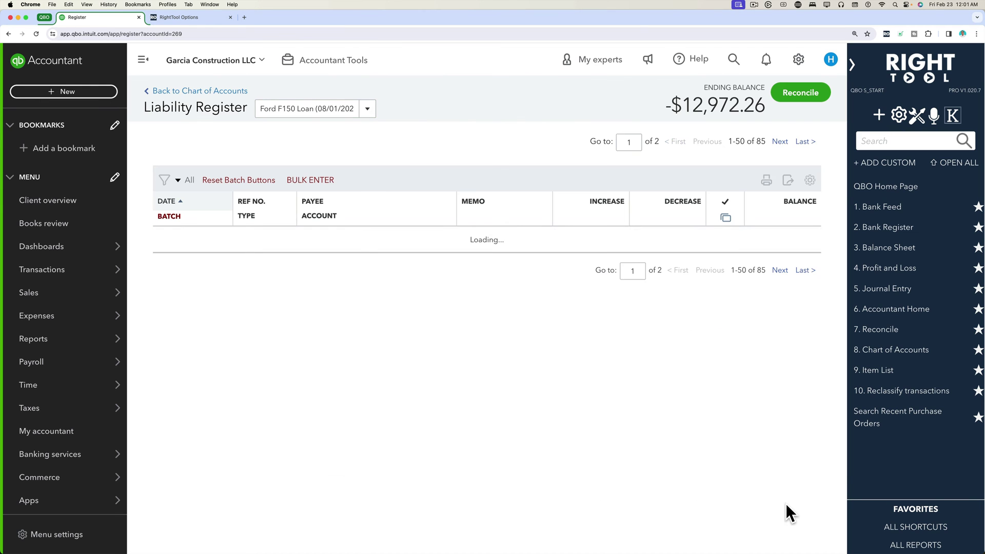
pyautogui.scroll(-10, 716, 398)
pyautogui.scroll(-6, 717, 398)
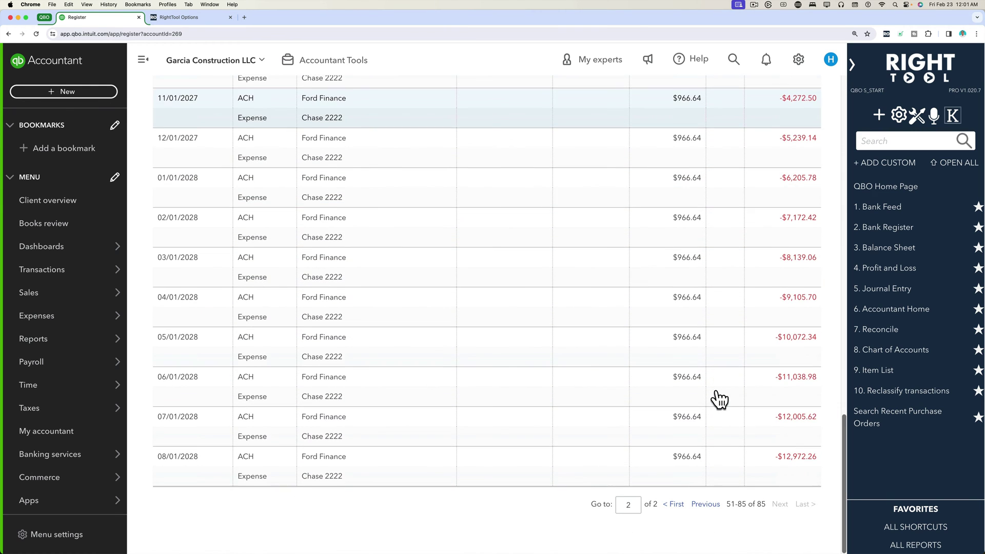
pyautogui.click(706, 505)
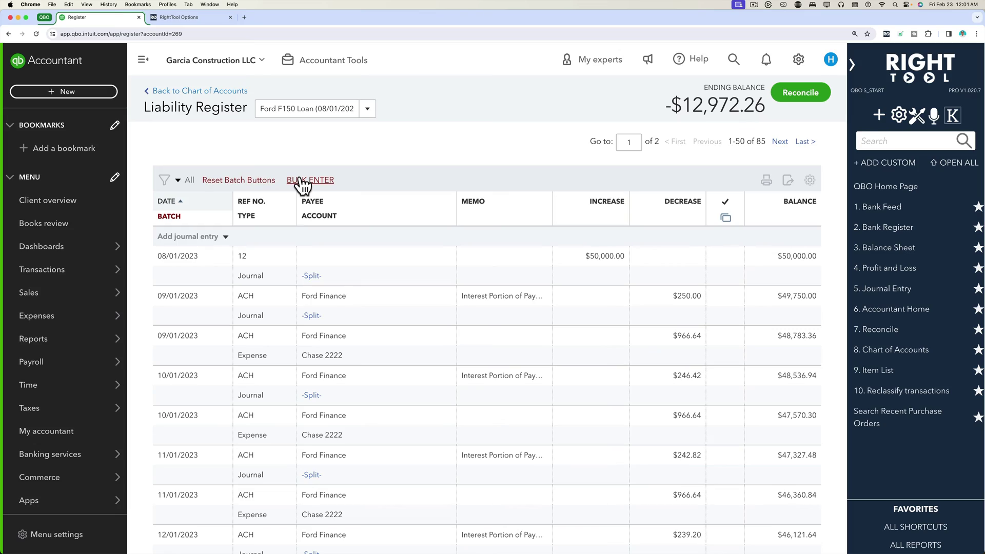
pyautogui.hotkey('ctrl', 'Up')
pyautogui.click(581, 376)
pyautogui.click(763, 305)
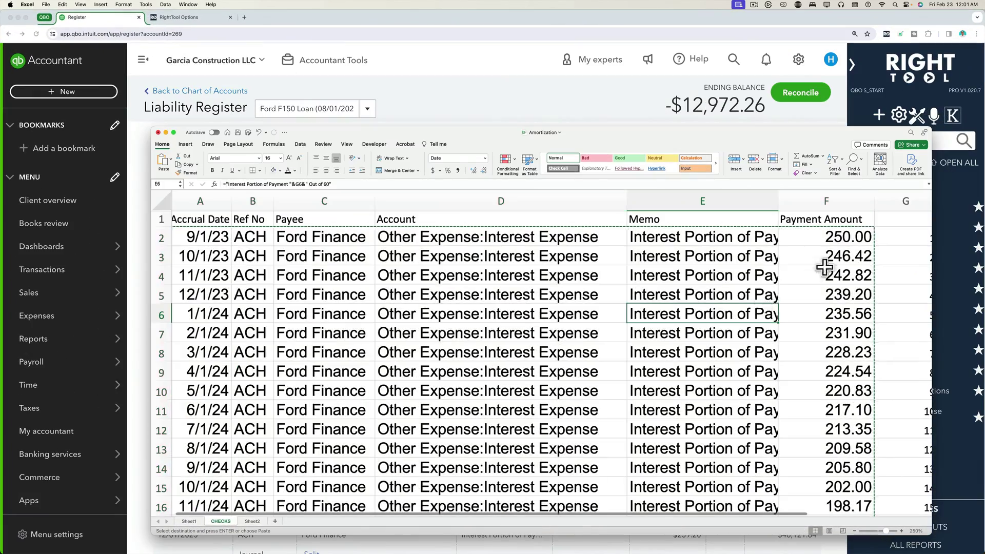
pyautogui.click(818, 238)
pyautogui.press('Escape')
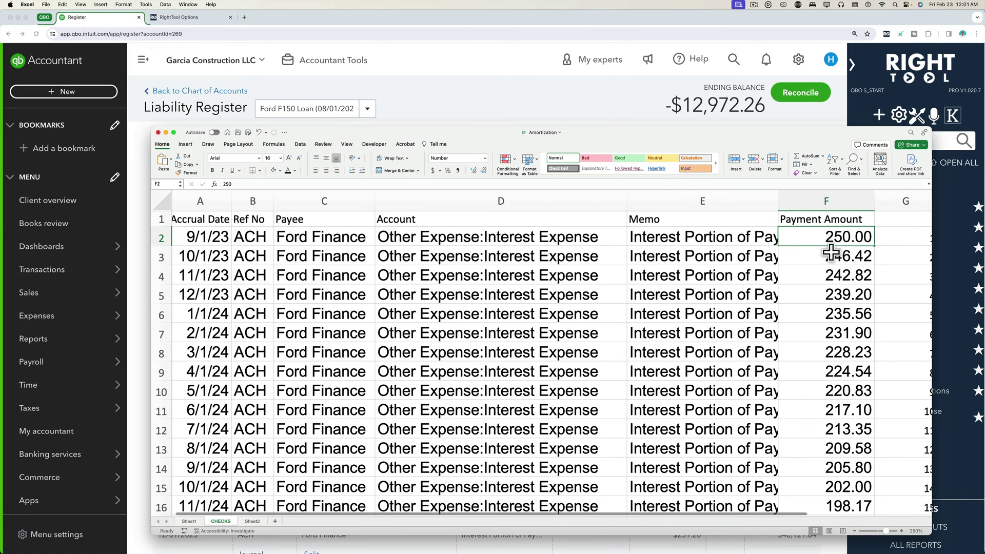
pyautogui.click(518, 94)
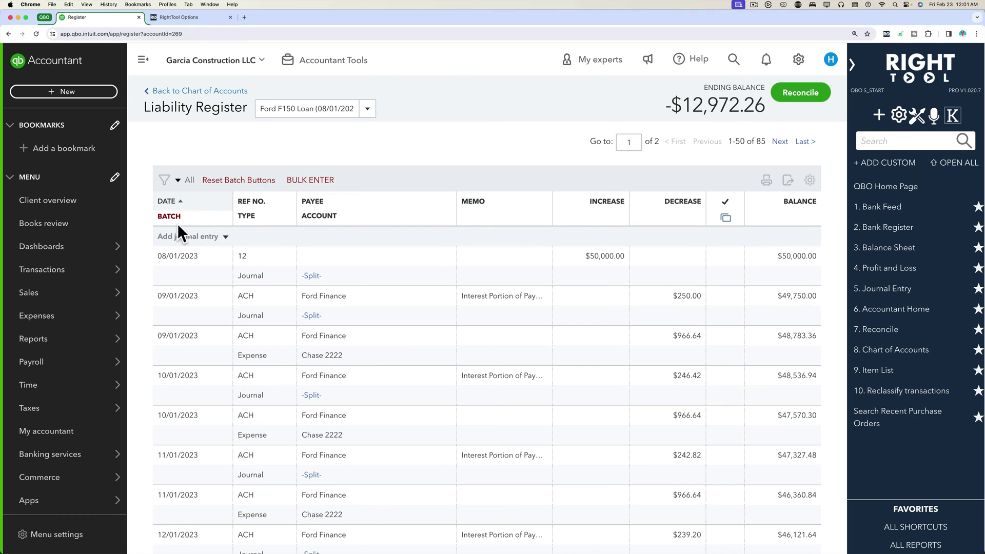
# - Filter the loan register to the 24 Ford Finance interest entries
pyautogui.click(164, 181)
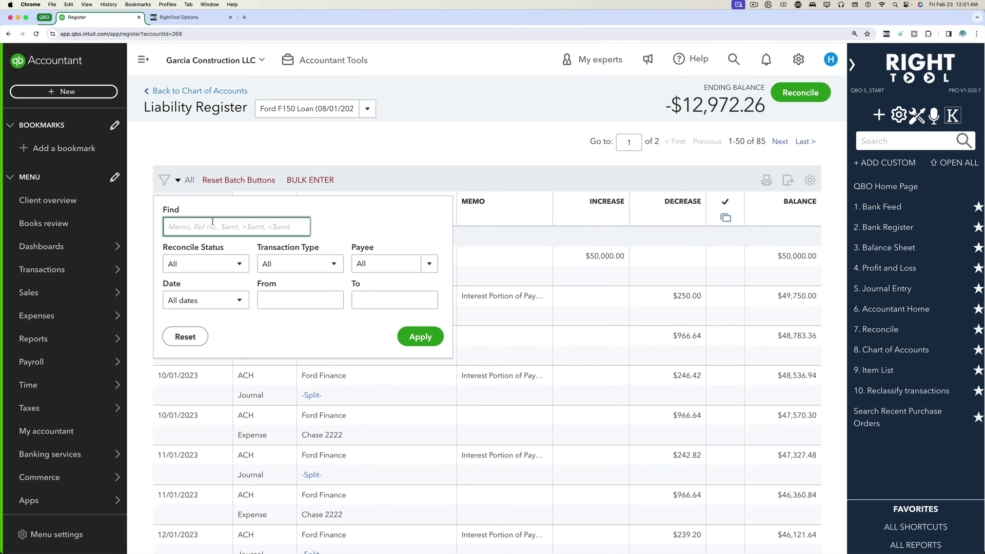
pyautogui.press('Return')
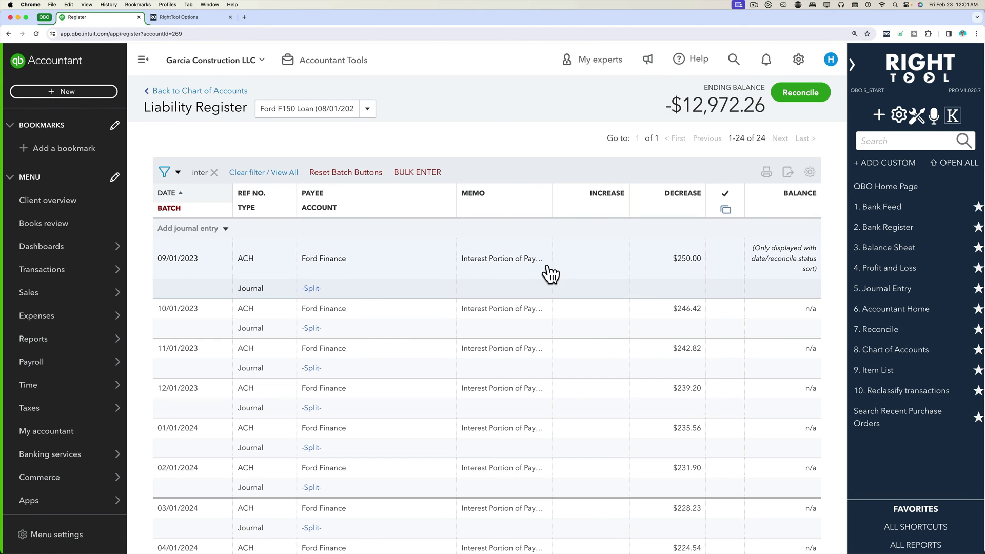
pyautogui.scroll(-5, 436, 463)
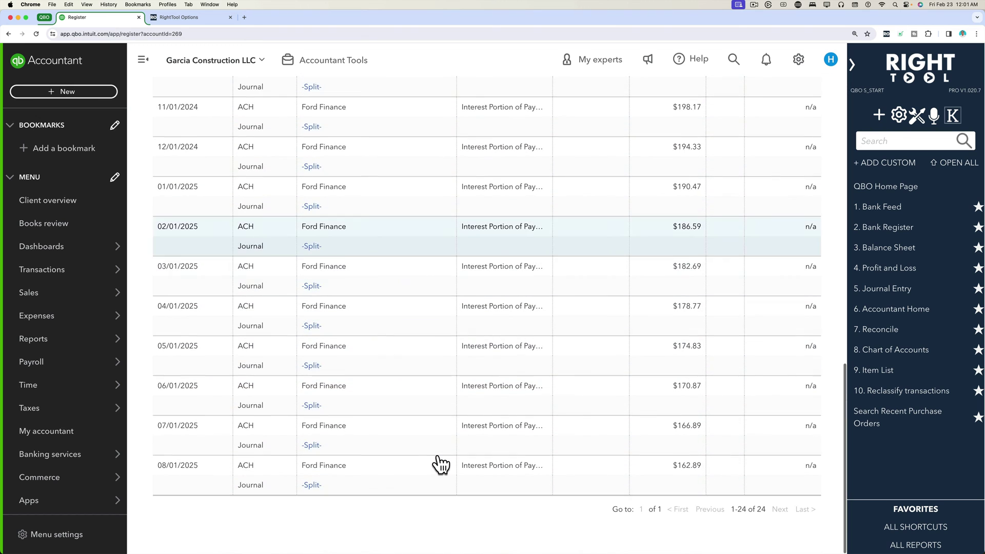
pyautogui.scroll(5, 440, 464)
# - Delete all 24 filtered entries, confirming twice, then clear the filter
pyautogui.click(175, 211)
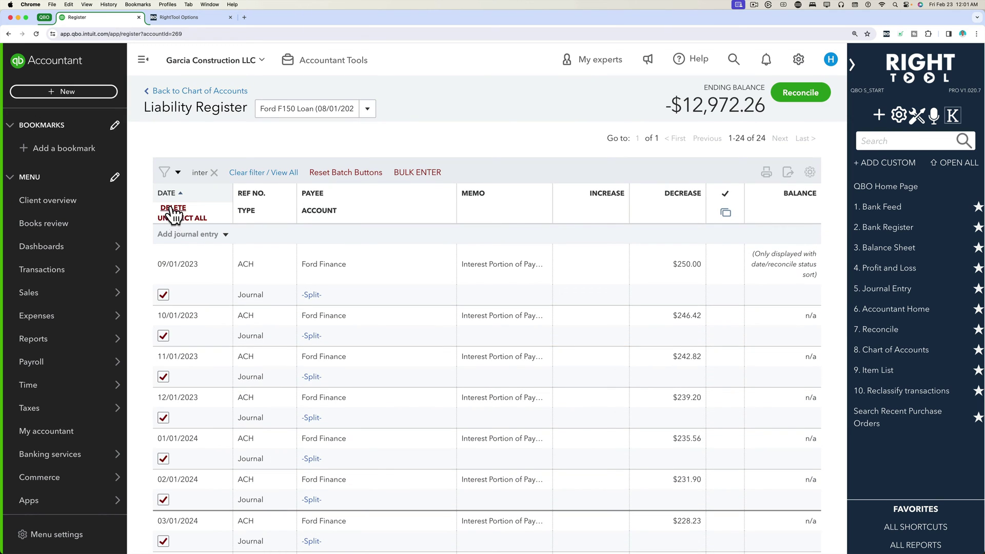
pyautogui.click(172, 208)
pyautogui.click(556, 129)
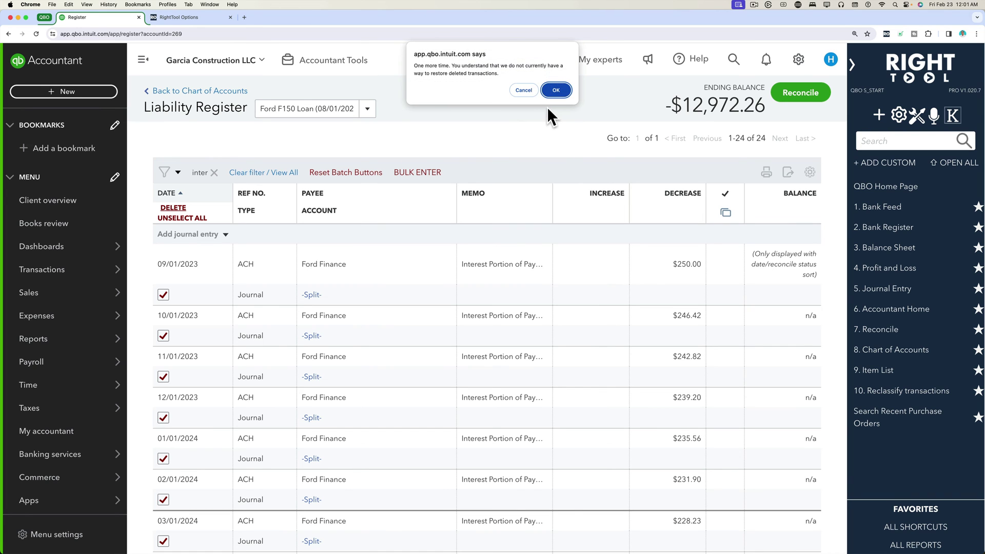
pyautogui.click(552, 87)
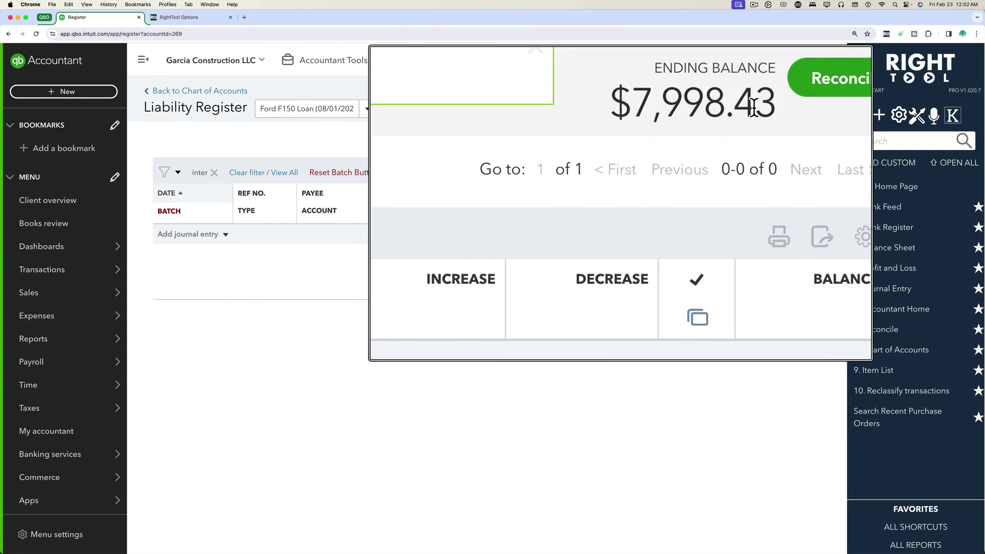
pyautogui.click(213, 173)
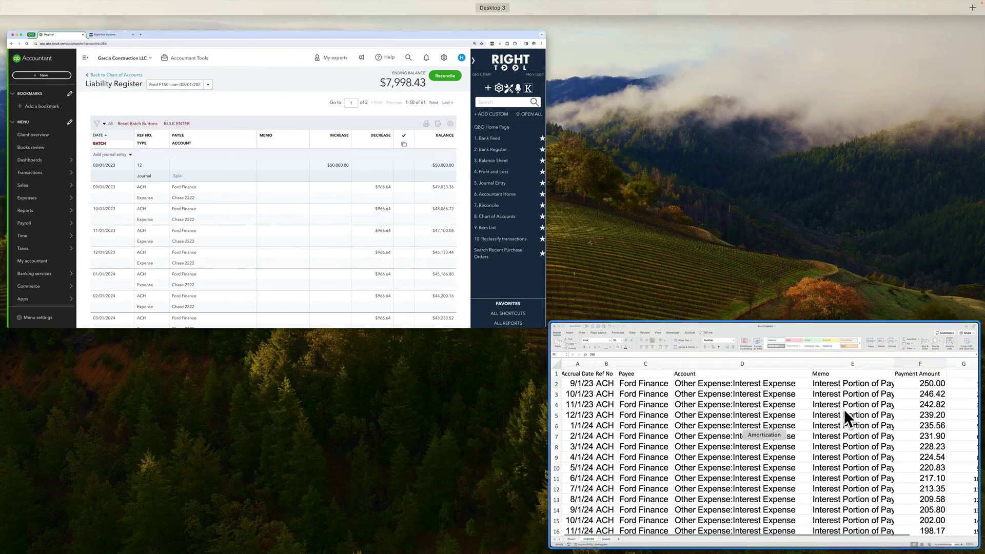
# - Insert a blank column F before Payment Amount and widen column E for the memos
pyautogui.click(844, 408)
pyautogui.hscroll(2, 868, 303)
pyautogui.hscroll(1, 868, 303)
pyautogui.click(694, 196)
pyautogui.rightClick(714, 205)
pyautogui.click(728, 251)
pyautogui.press('super+z')
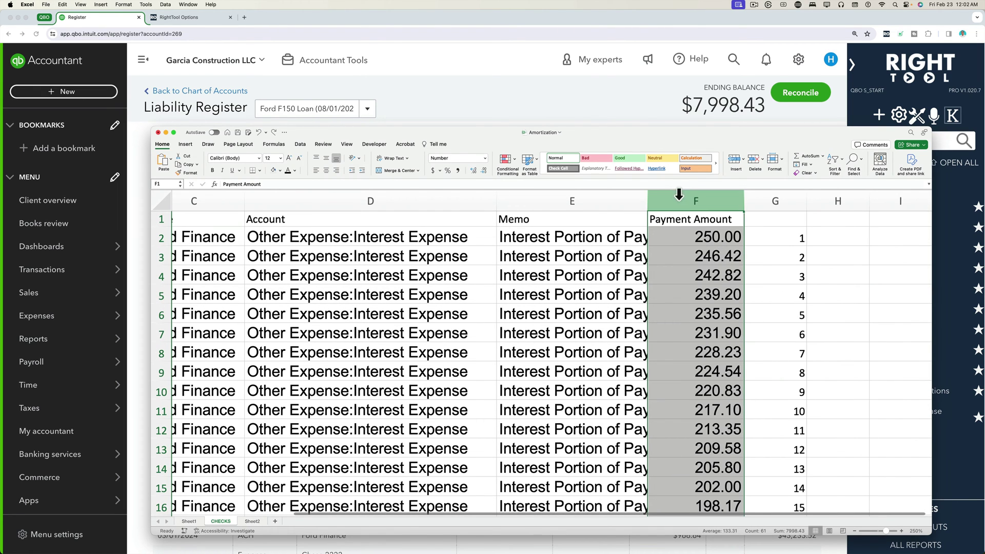
pyautogui.rightClick(678, 193)
pyautogui.click(691, 239)
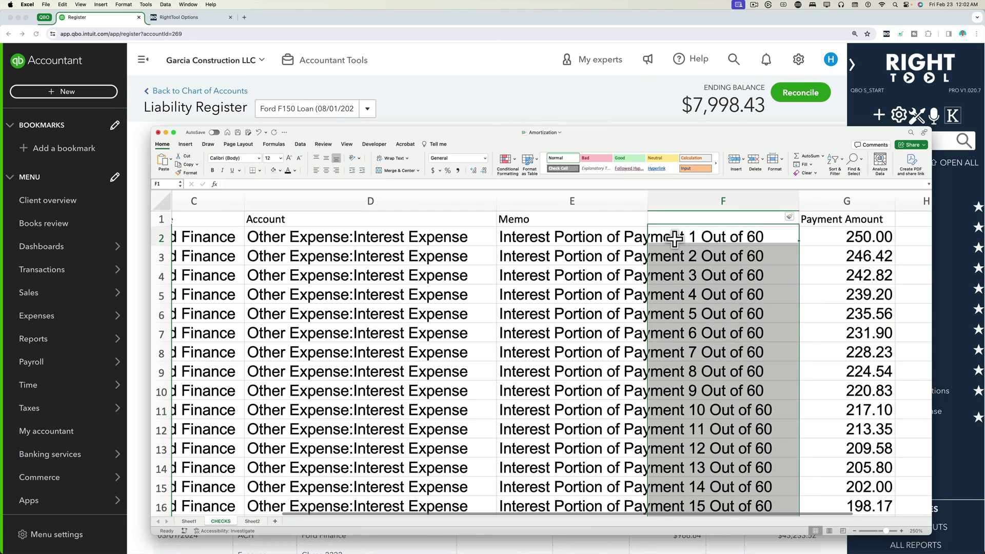
pyautogui.click(684, 239)
pyautogui.moveTo(659, 201); pyautogui.dragTo(769, 200)
# - Enter =-G2 in F2 and fill it down column F
pyautogui.click(819, 239)
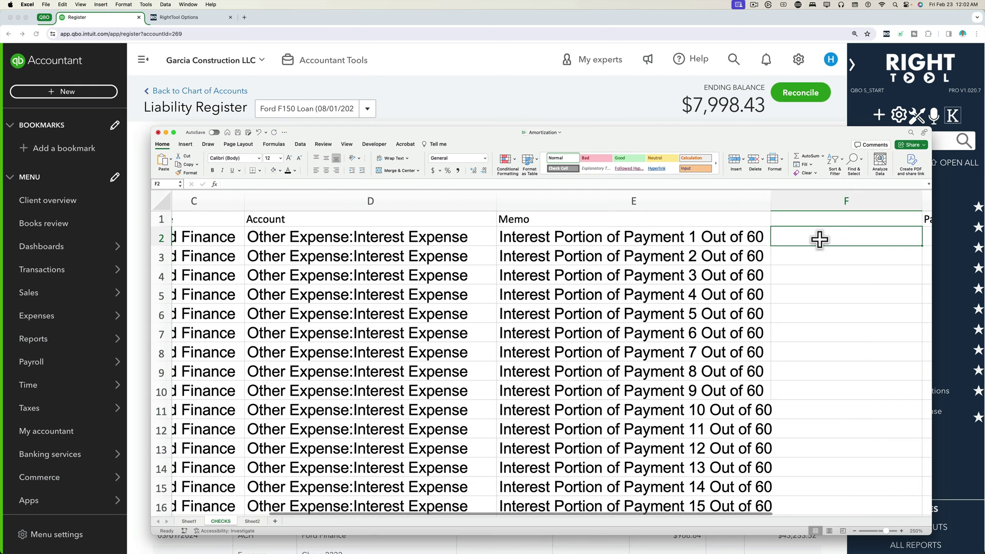
pyautogui.moveTo(711, 136); pyautogui.dragTo(598, 134)
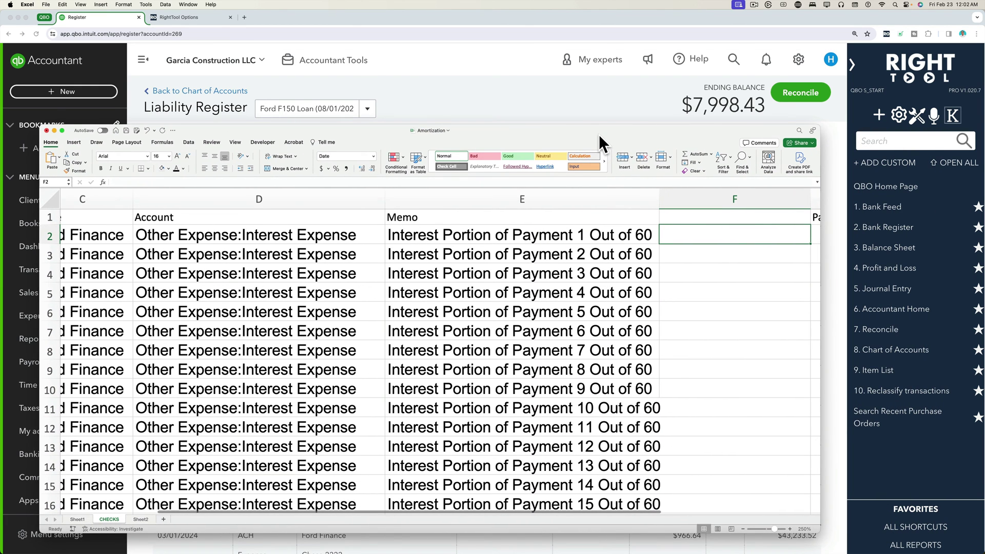
pyautogui.write('=')
pyautogui.hscroll(10, 521, 224)
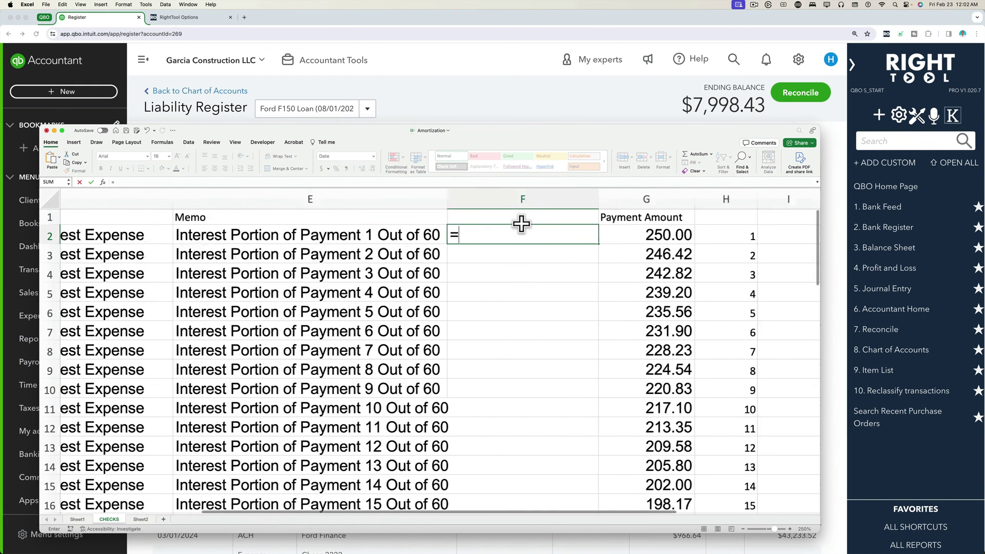
pyautogui.click(622, 236)
pyautogui.press('Return')
pyautogui.click(470, 237)
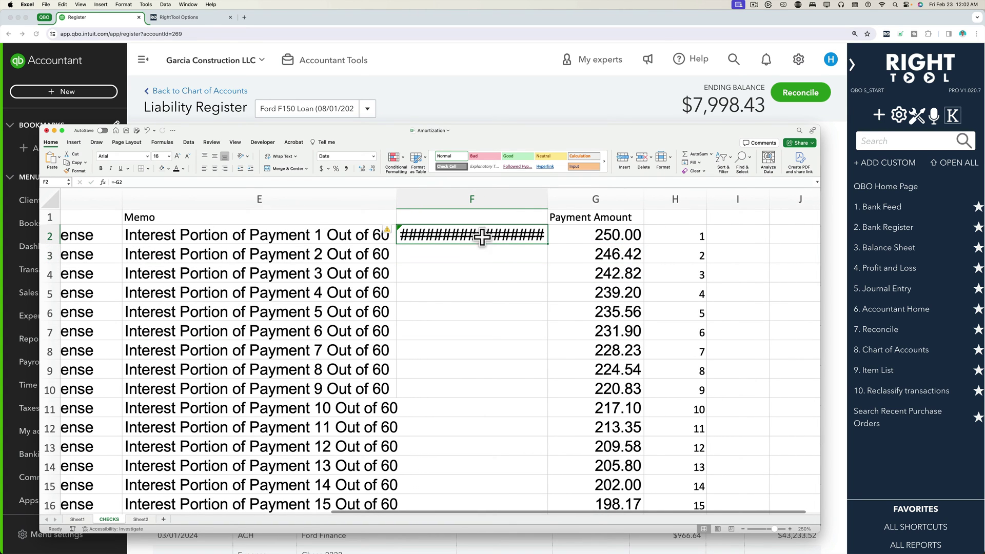
pyautogui.doubleClick(547, 243)
pyautogui.click(466, 234)
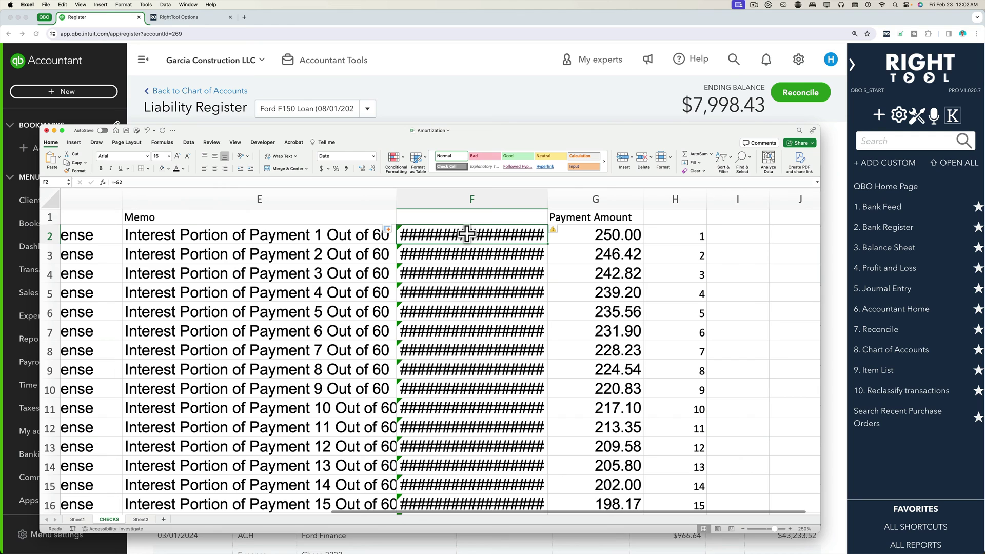
pyautogui.click(113, 183)
pyautogui.write('-')
pyautogui.press('Return')
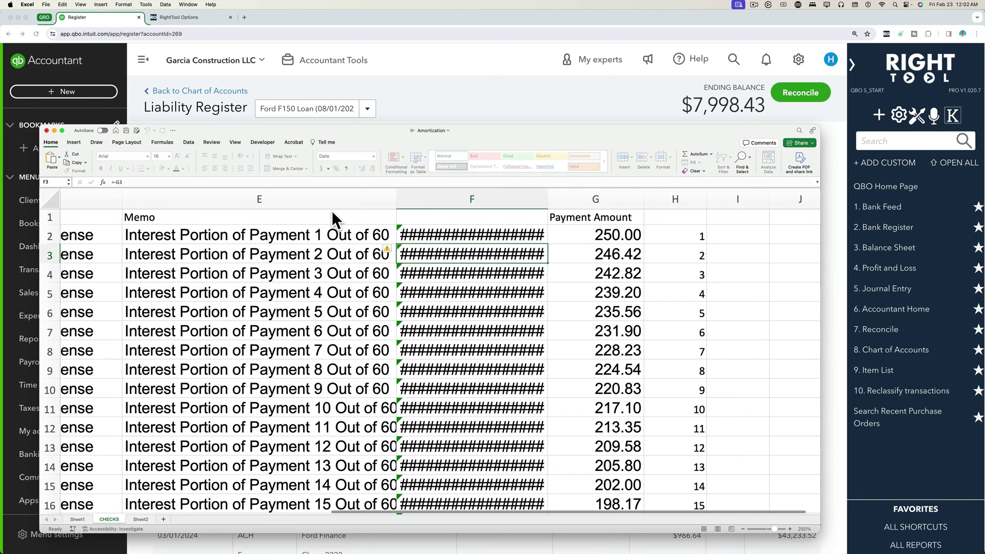
# - Format column F as Number and paste the Payment Amount header into F1
pyautogui.click(431, 198)
pyautogui.click(373, 155)
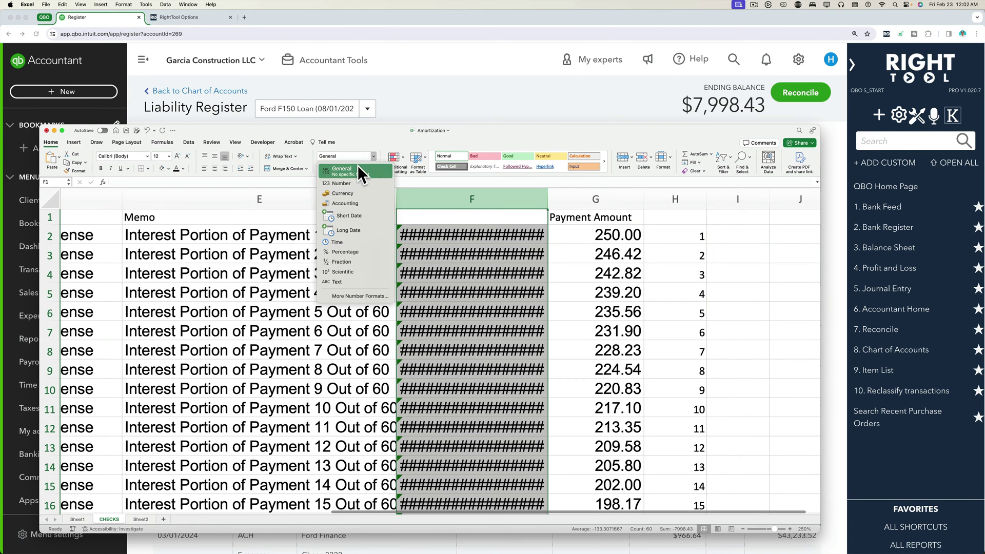
pyautogui.click(355, 183)
pyautogui.click(508, 290)
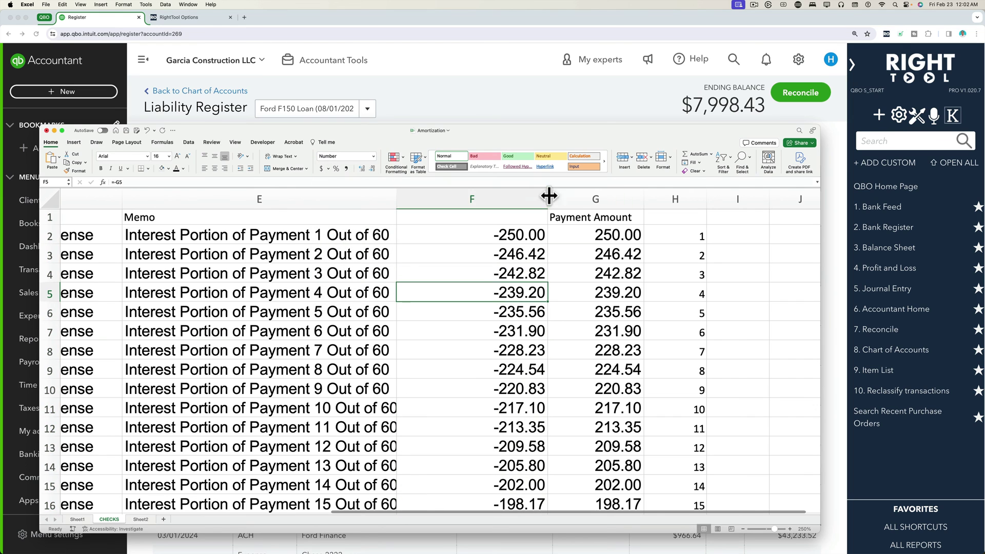
pyautogui.click(594, 215)
pyautogui.click(494, 218)
pyautogui.rightClick(493, 217)
pyautogui.click(507, 241)
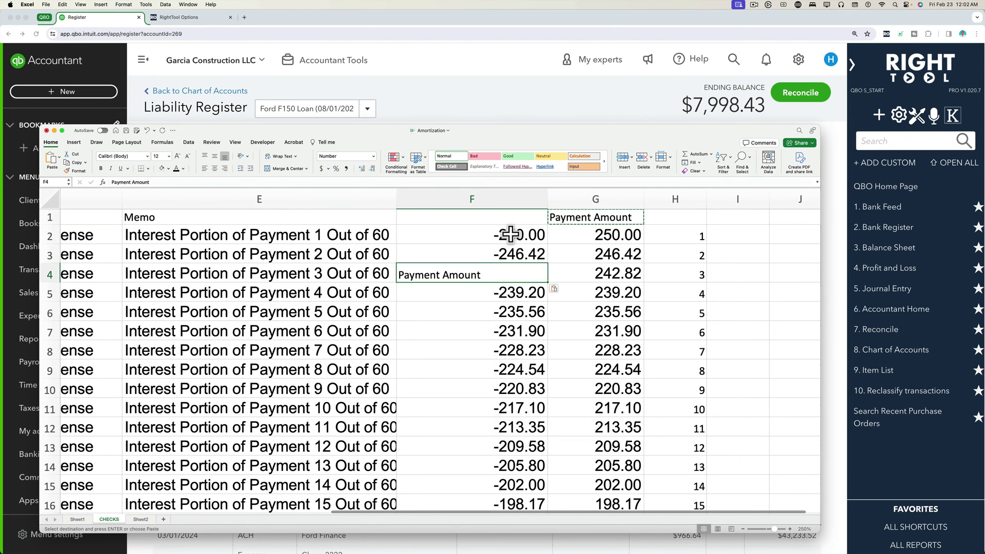
pyautogui.rightClick(492, 221)
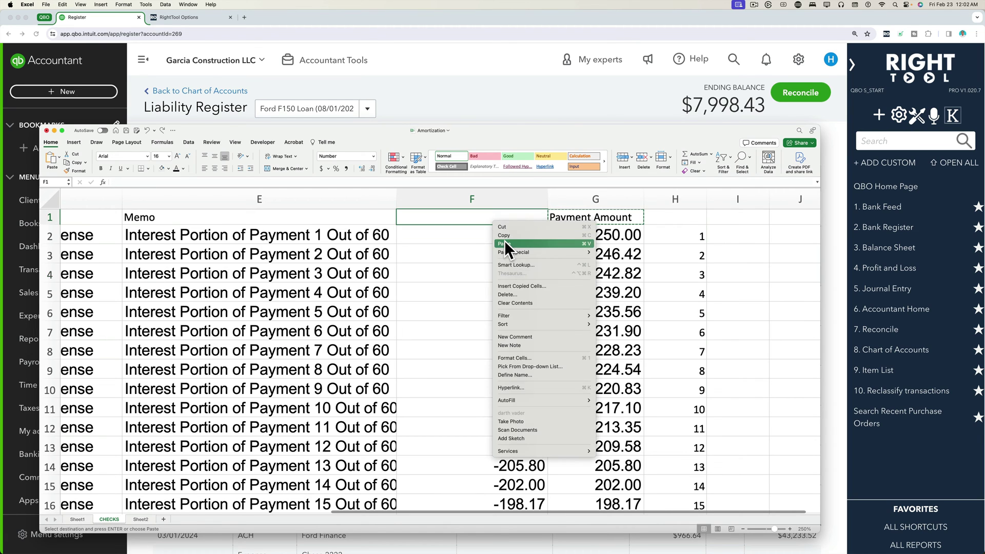
pyautogui.click(505, 243)
# - Hide column G holding the original positive Payment Amounts
pyautogui.click(487, 239)
pyautogui.click(576, 220)
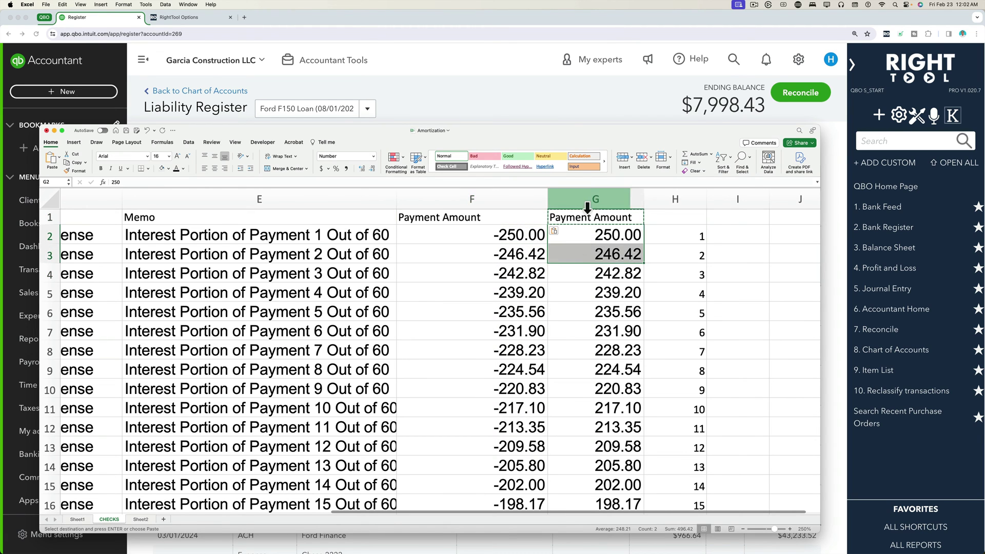
pyautogui.moveTo(587, 199); pyautogui.dragTo(686, 195)
pyautogui.rightClick(689, 200)
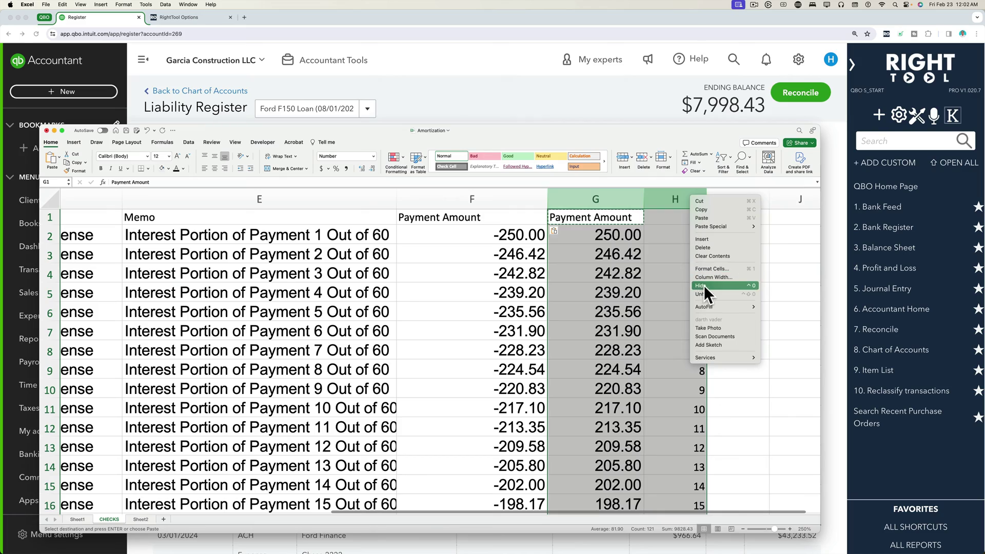
pyautogui.click(570, 285)
# - Select the 60 entry rows A2:F61 to carry into QuickBooks
pyautogui.hscroll(-10, 571, 284)
pyautogui.hscroll(5, 570, 284)
pyautogui.click(654, 236)
pyautogui.hscroll(-5, 516, 313)
pyautogui.scroll(-15, 516, 313)
pyautogui.scroll(-1, 516, 313)
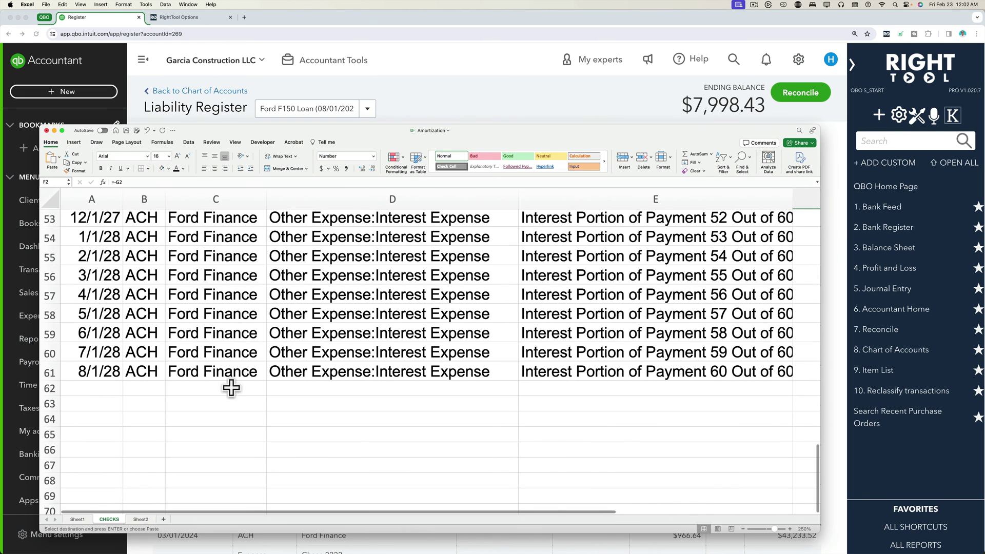
pyautogui.keyDown('shift'); pyautogui.click(99, 369); pyautogui.keyUp('shift')
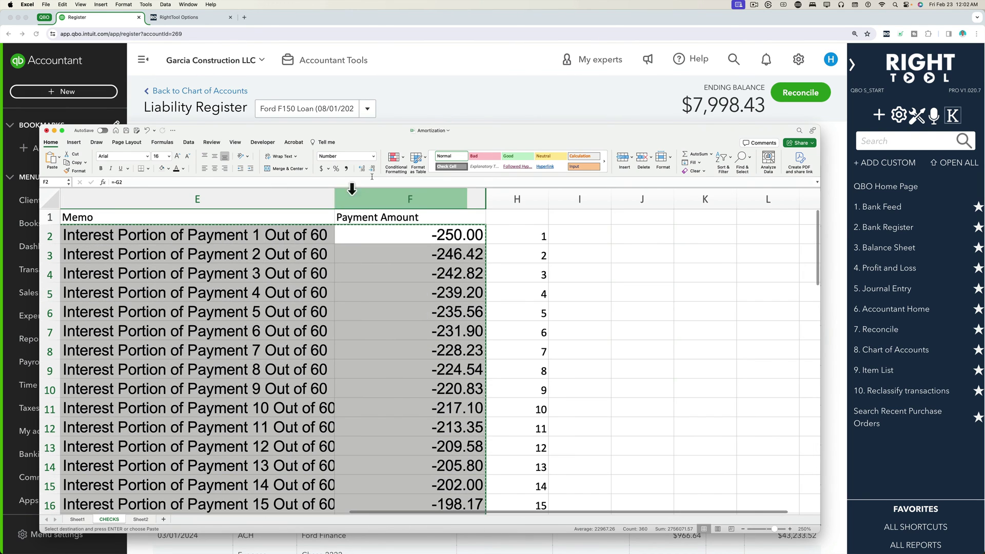
pyautogui.click(431, 121)
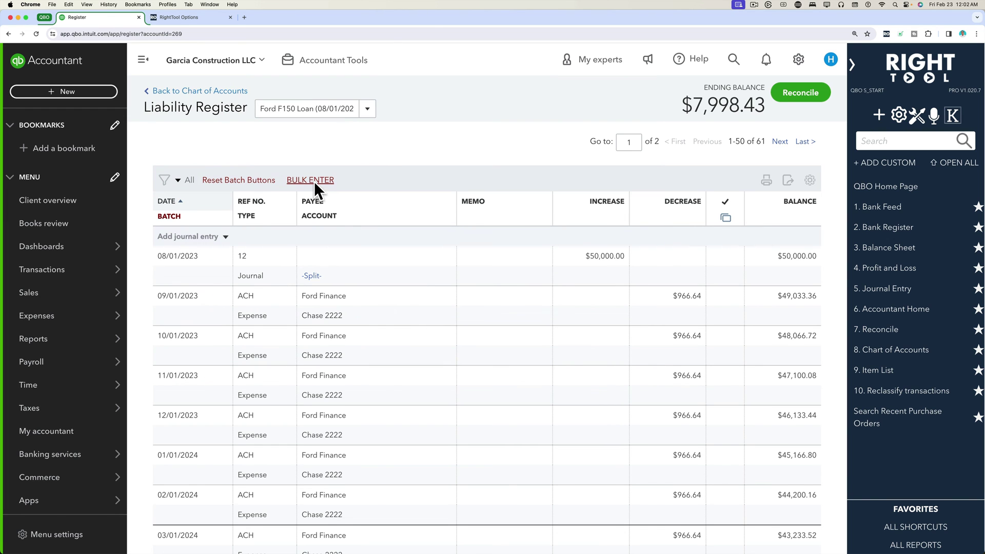
# - Paste the 60 negated interest rows into Bulk Enter and record them
pyautogui.click(314, 180)
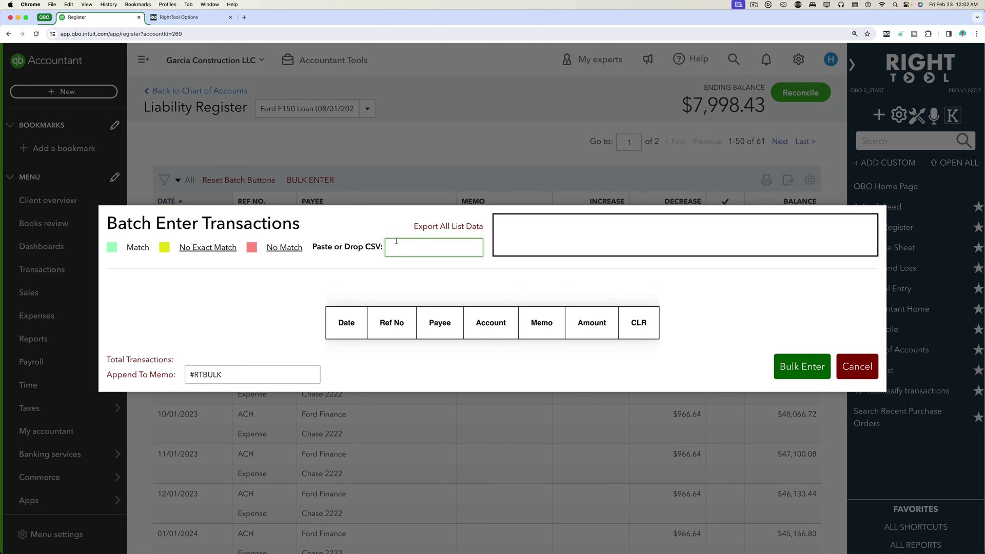
pyautogui.rightClick(396, 241)
pyautogui.click(414, 294)
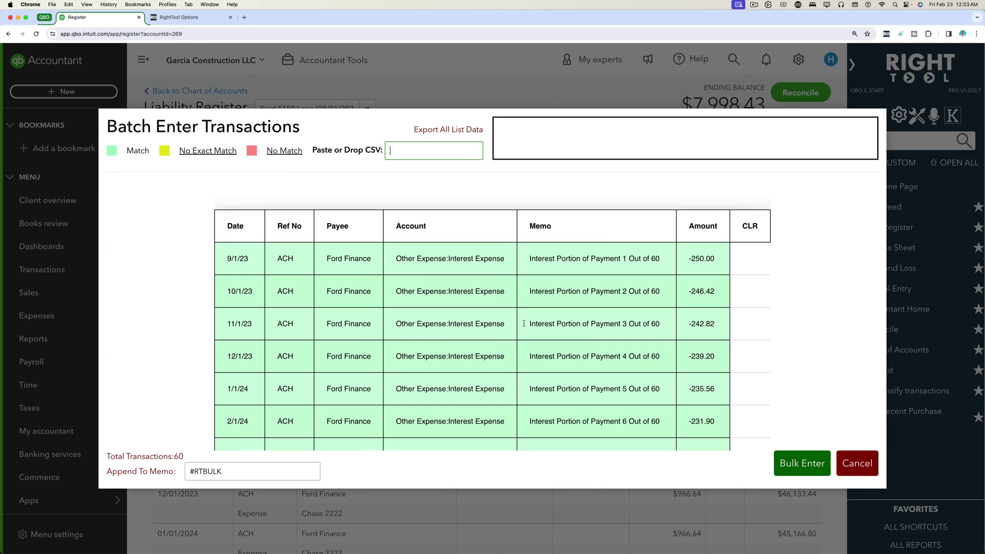
pyautogui.scroll(-20, 524, 324)
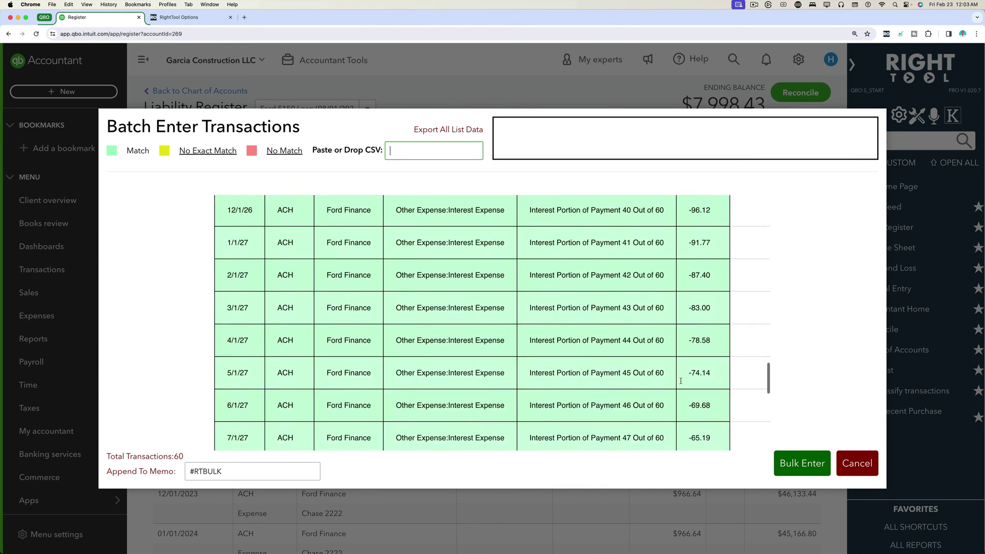
pyautogui.scroll(20, 680, 381)
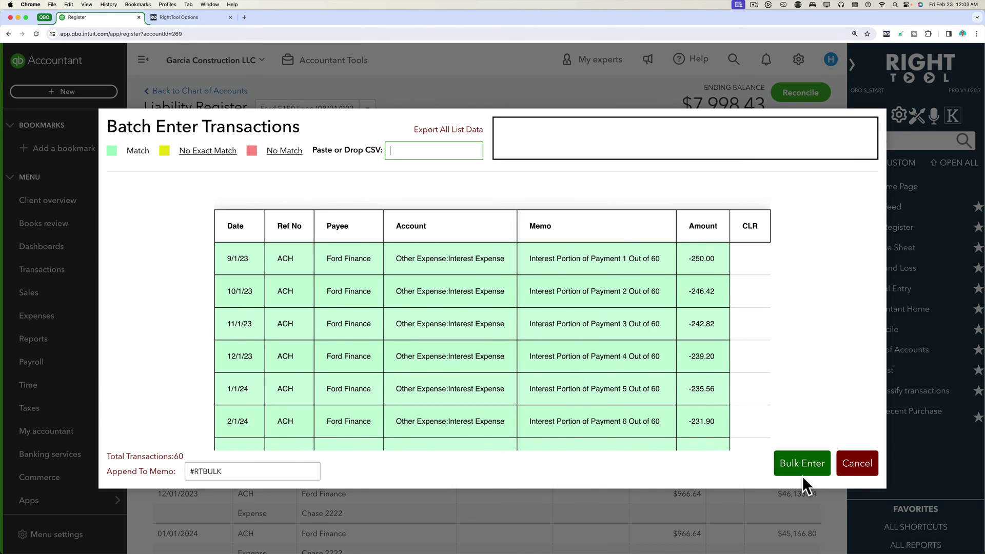
pyautogui.click(799, 461)
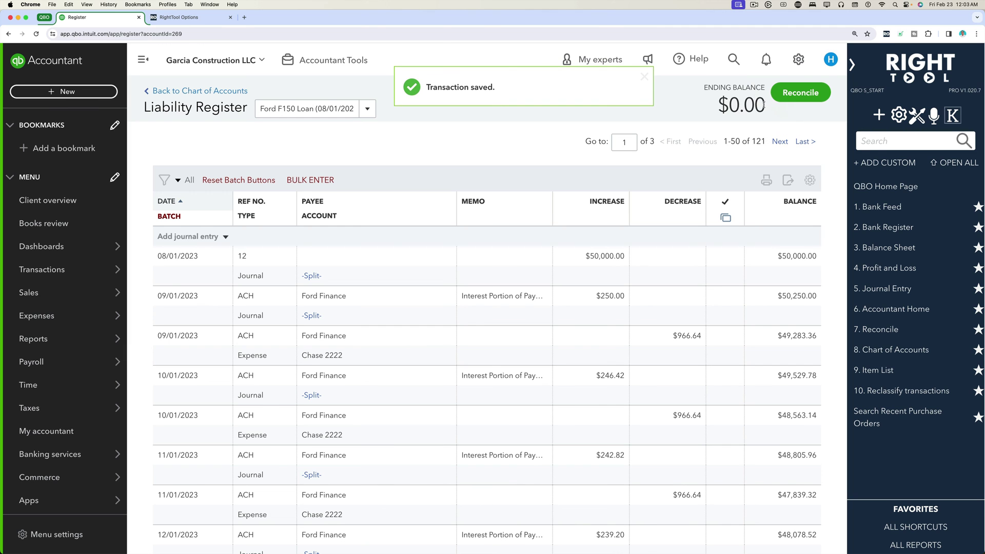
# - Start a loan reconciliation with statement balance 50000 and ending date 08/01/2023
pyautogui.click(798, 94)
pyautogui.moveTo(122, 384)
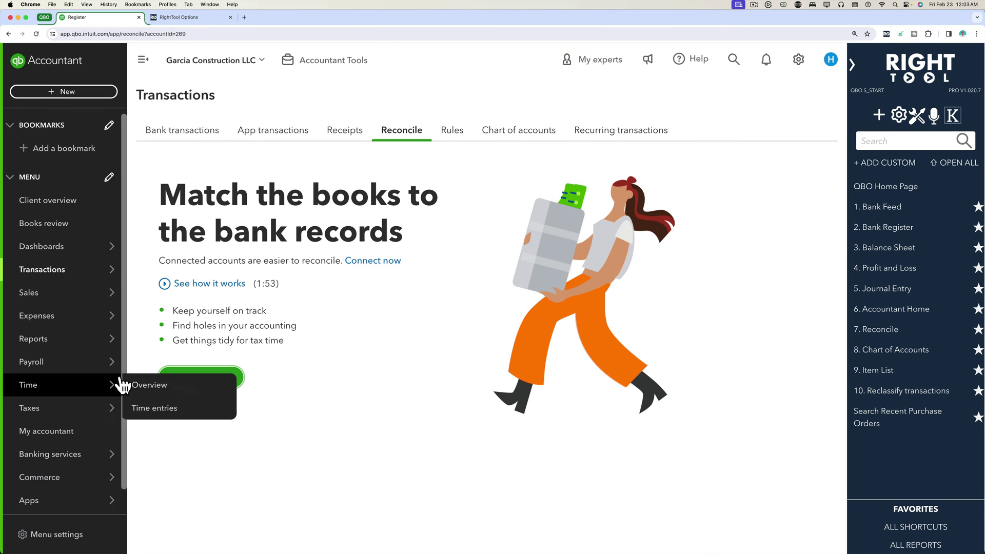
pyautogui.click(207, 375)
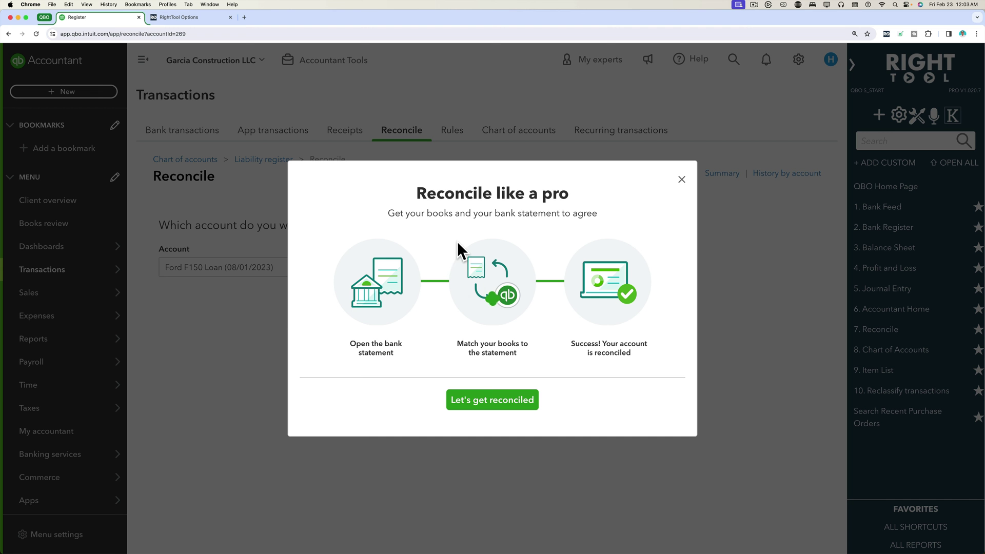
pyautogui.click(492, 399)
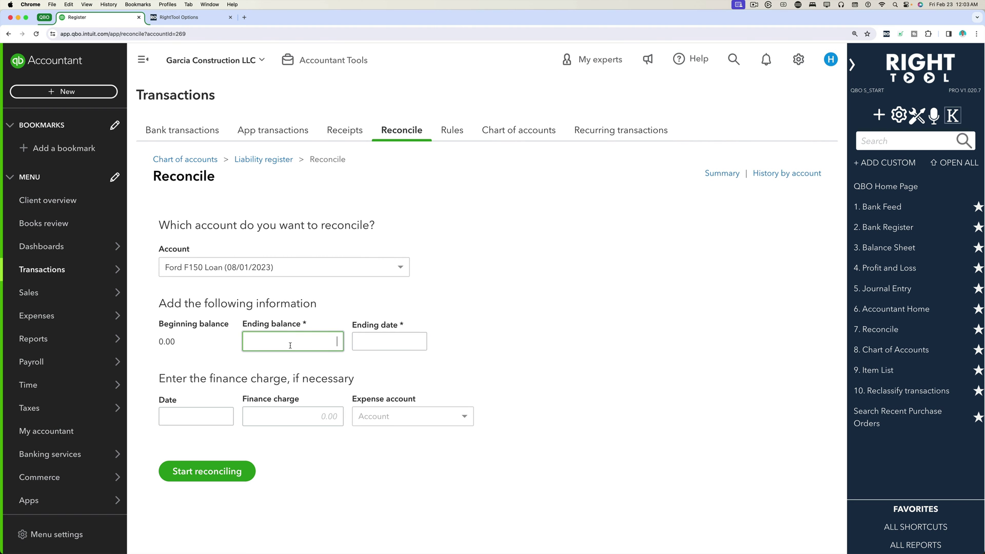
pyautogui.write('50000')
pyautogui.press('Tab')
pyautogui.write('08')
pyautogui.press('Tab')
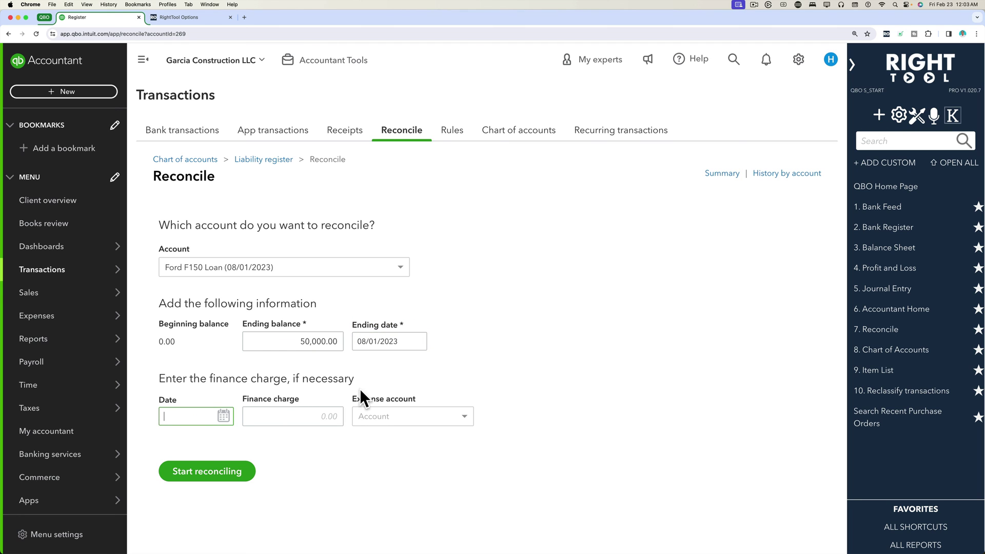
pyautogui.click(219, 473)
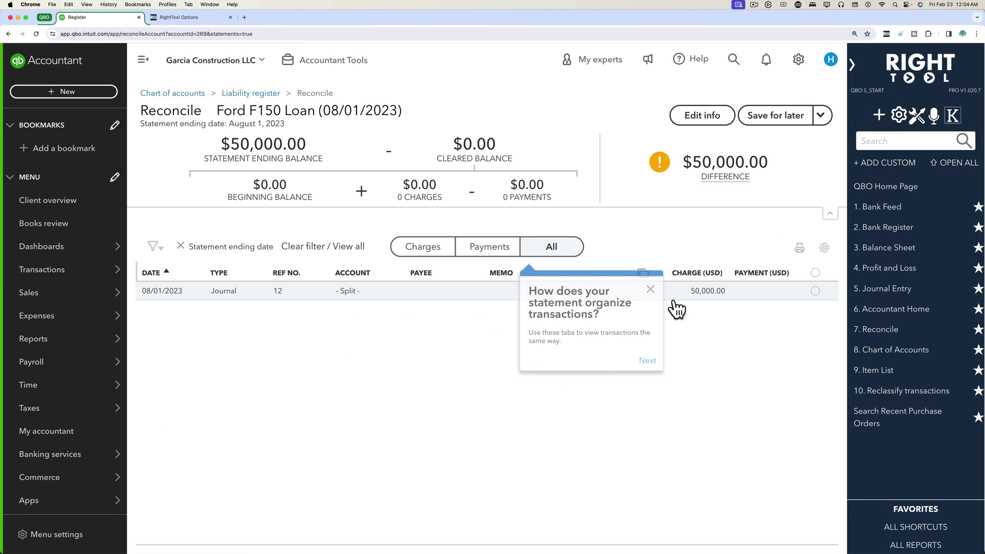
# - Clear the 08/01/2023 opening journal and dismiss the reconciliation tips
pyautogui.click(815, 291)
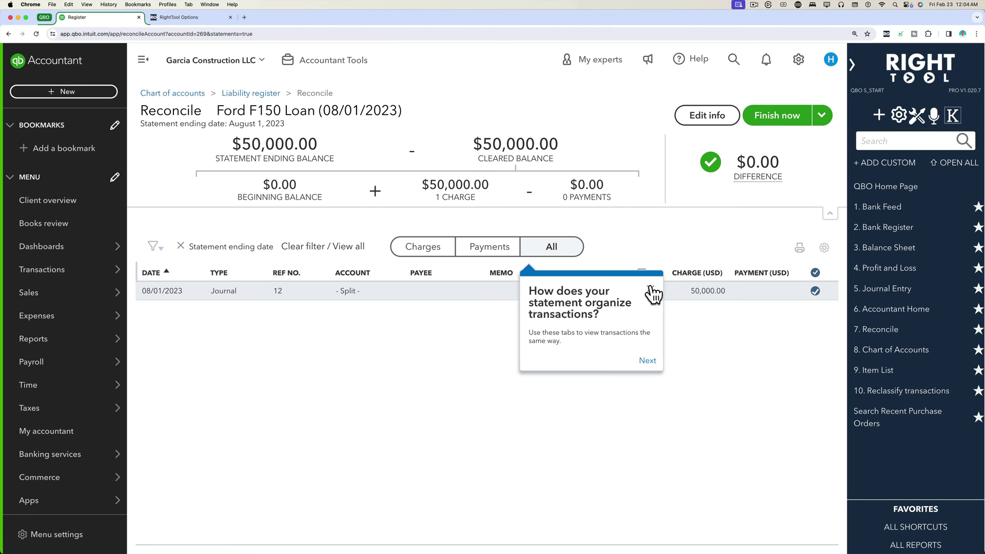
pyautogui.click(650, 289)
pyautogui.click(798, 221)
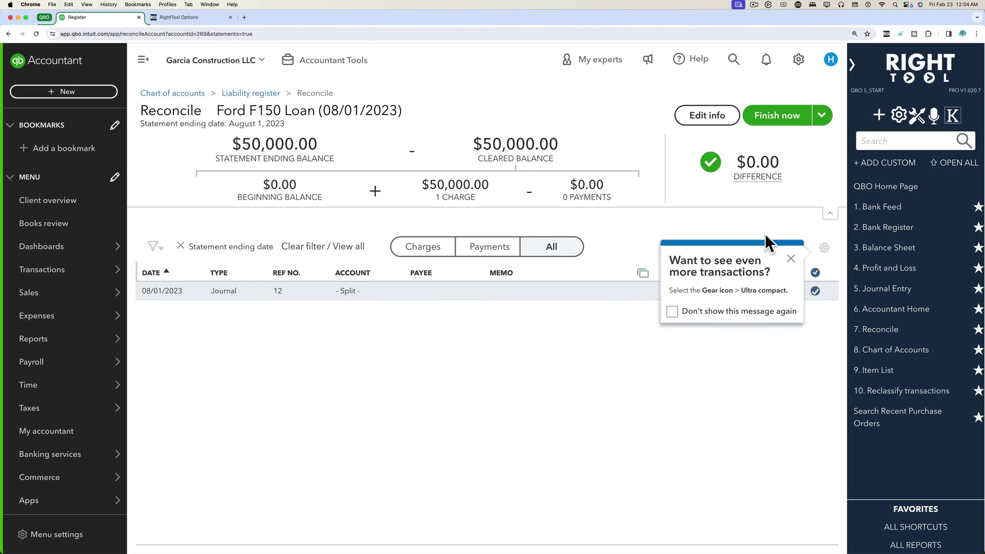
pyautogui.click(787, 255)
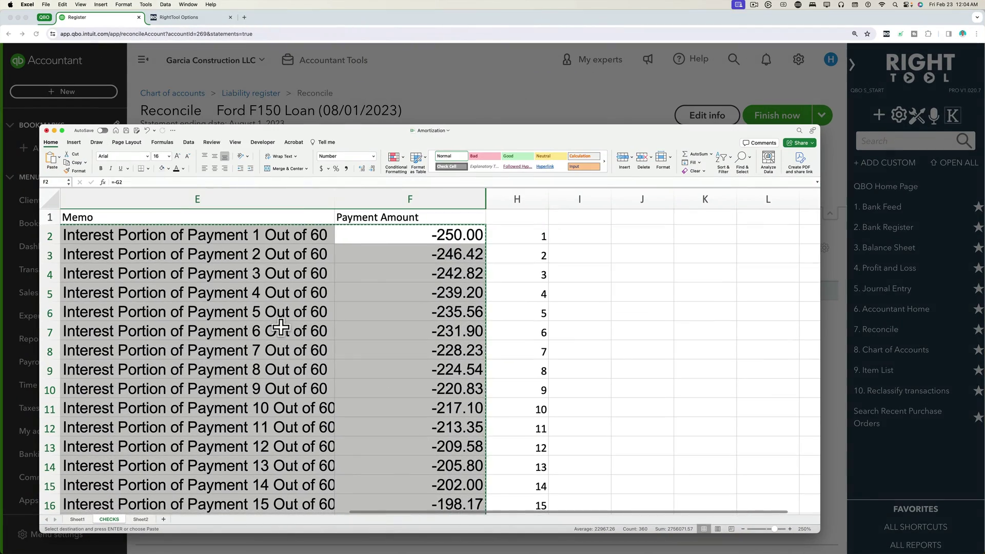
# - Copy the 12/1/23 balance of 47,111.87 from cell E5 on Sheet1
pyautogui.click(78, 519)
pyautogui.click(203, 390)
pyautogui.scroll(-5, 205, 385)
pyautogui.scroll(5, 160, 384)
pyautogui.press('Escape')
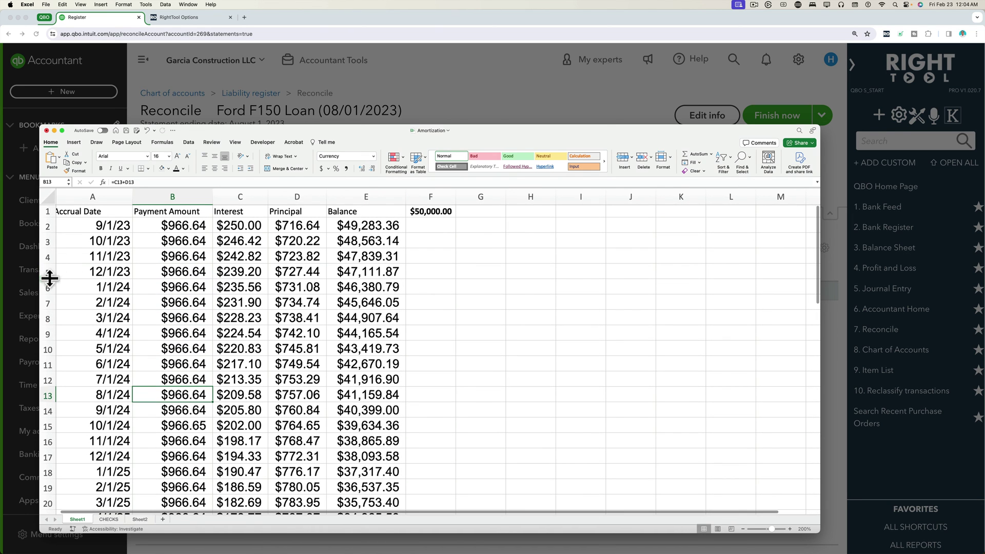
pyautogui.click(43, 271)
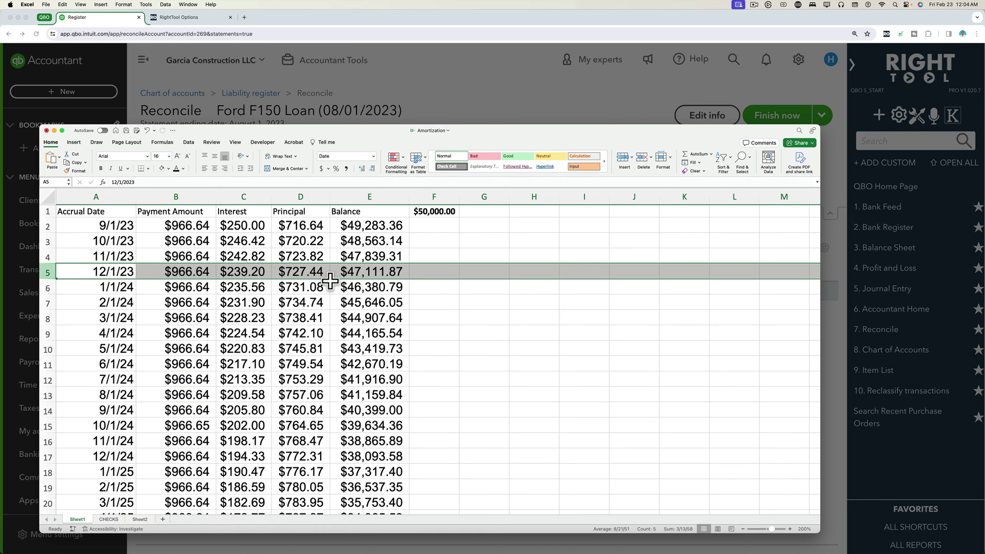
pyautogui.click(366, 271)
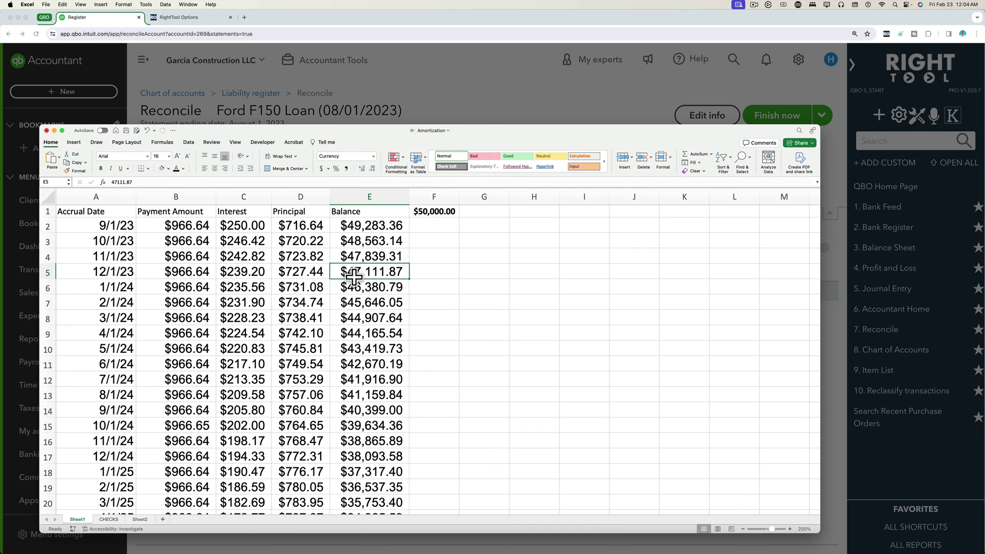
pyautogui.rightClick(374, 269)
pyautogui.click(388, 285)
pyautogui.click(535, 104)
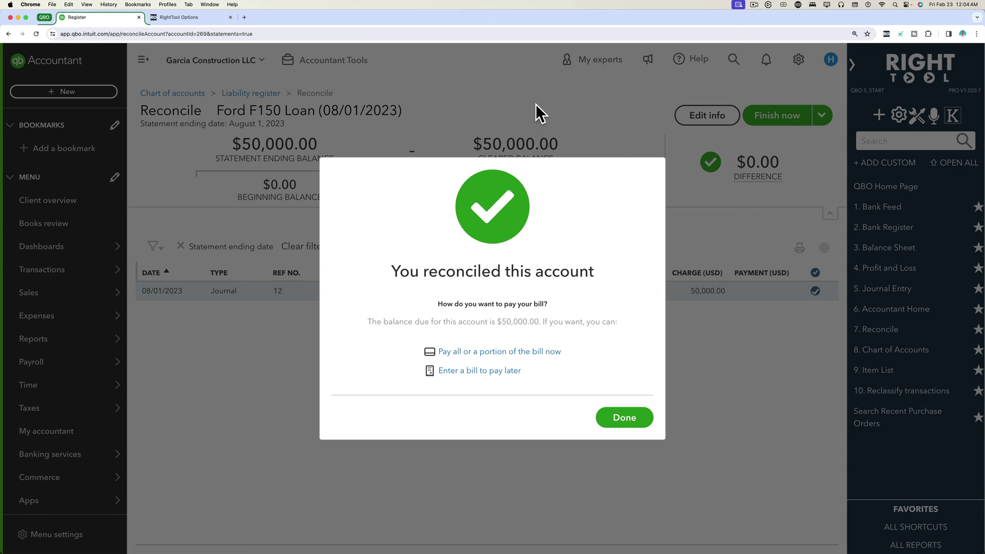
# - Begin the 12/31/2023 reconciliation at 47,111.87 and clear all eight transactions
pyautogui.click(626, 415)
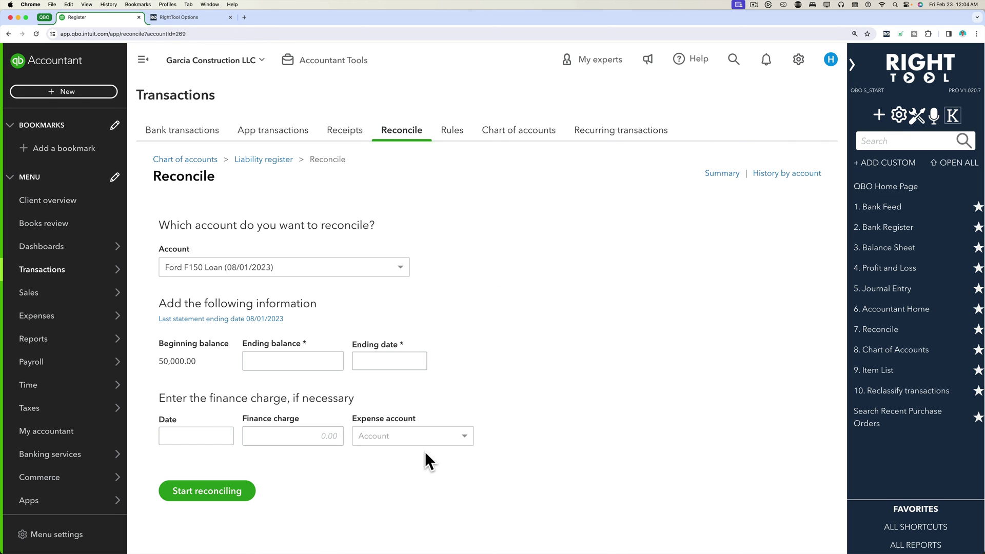
pyautogui.click(373, 368)
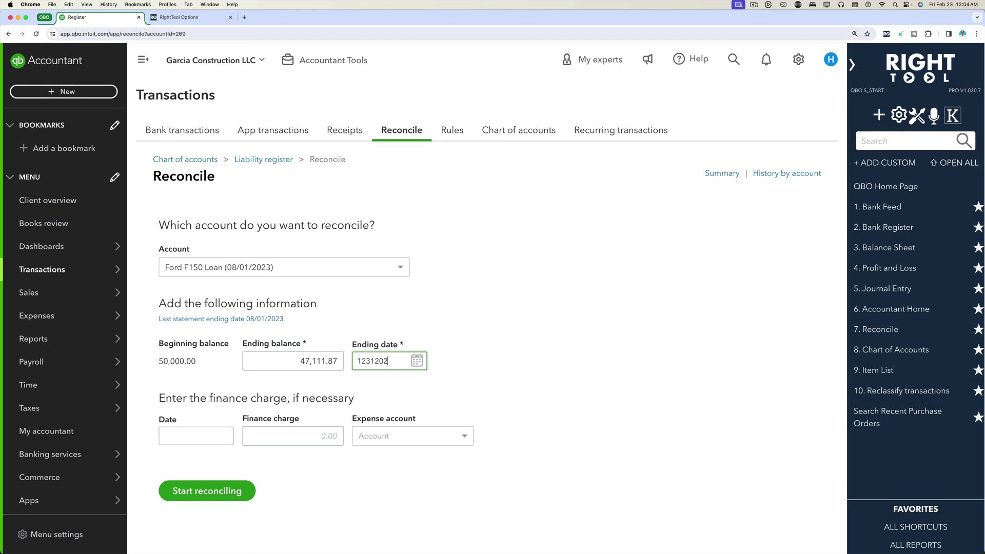
pyautogui.click(186, 491)
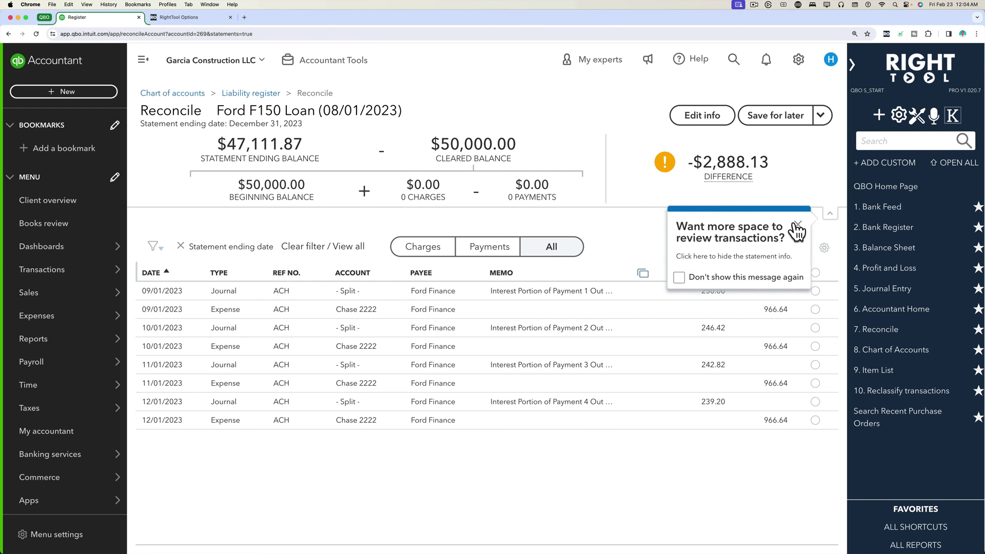
pyautogui.click(797, 224)
pyautogui.click(790, 258)
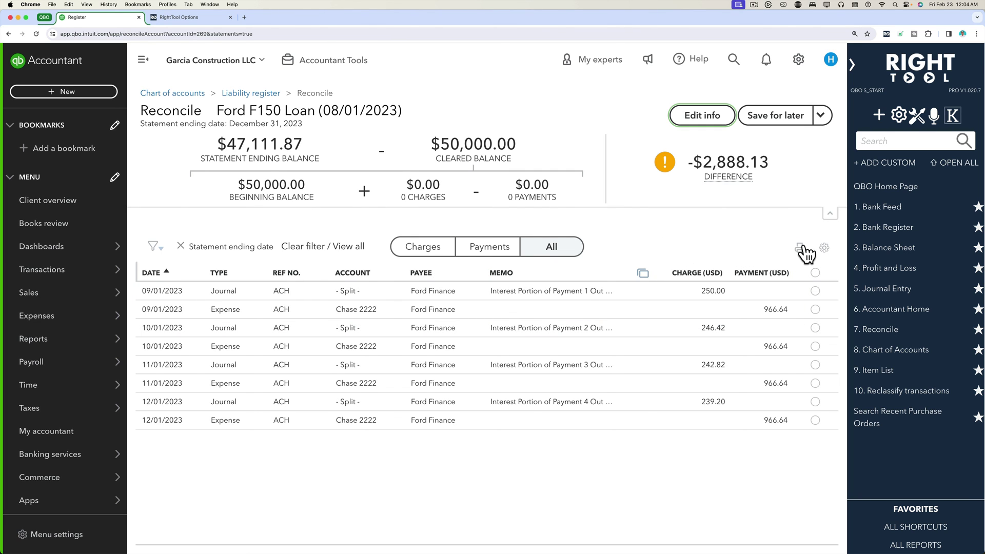
pyautogui.click(815, 272)
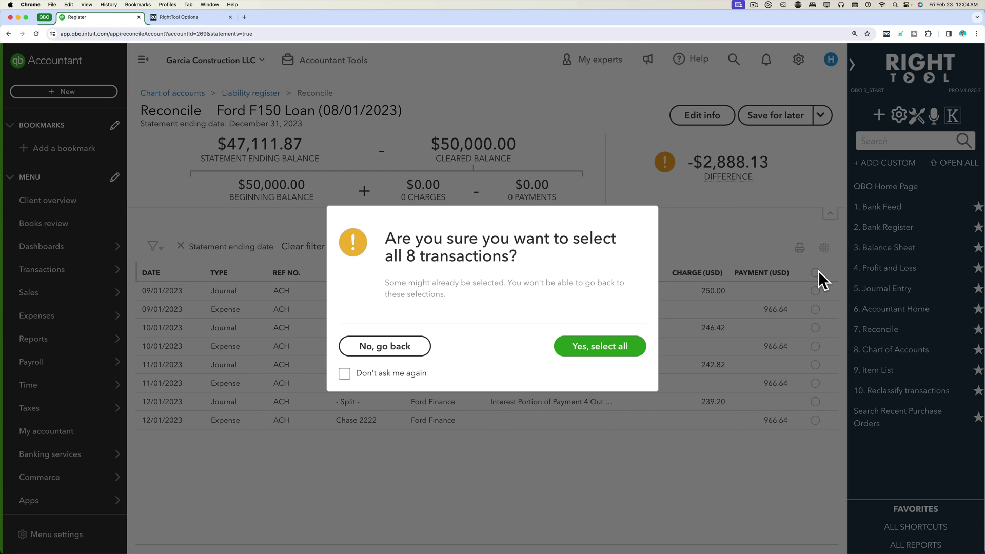
pyautogui.click(606, 355)
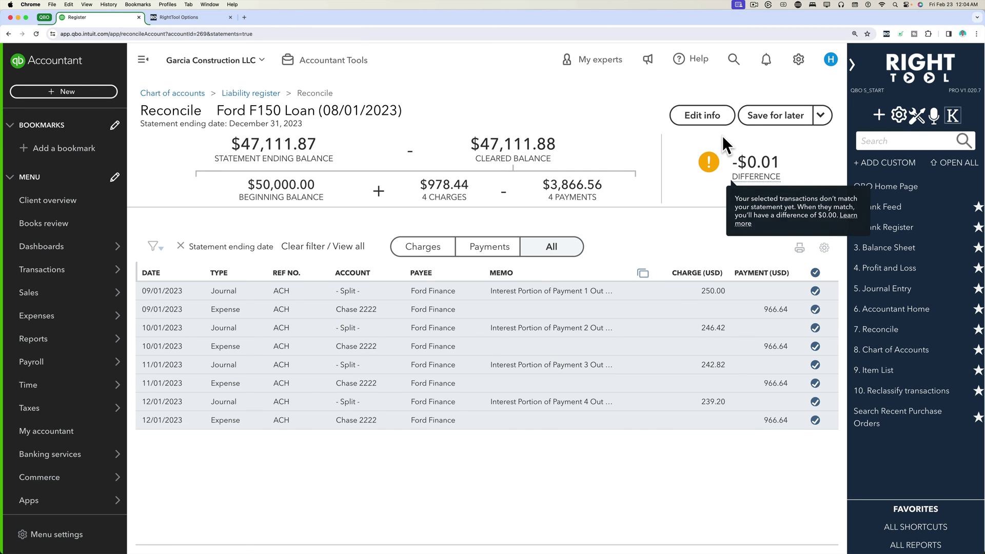
# - Change the statement ending balance to 47,111.88, then set it back to 47,111.87
pyautogui.click(703, 118)
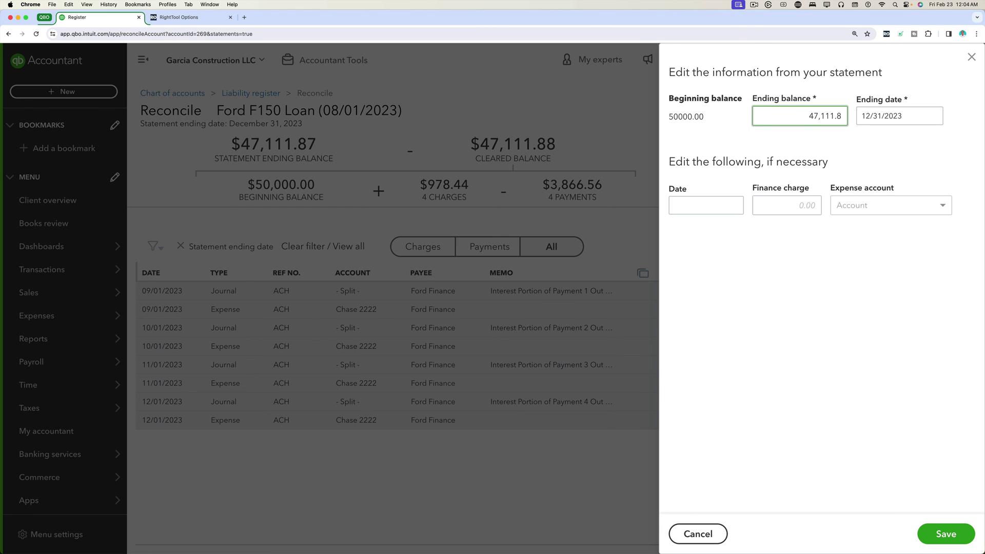
pyautogui.click(946, 537)
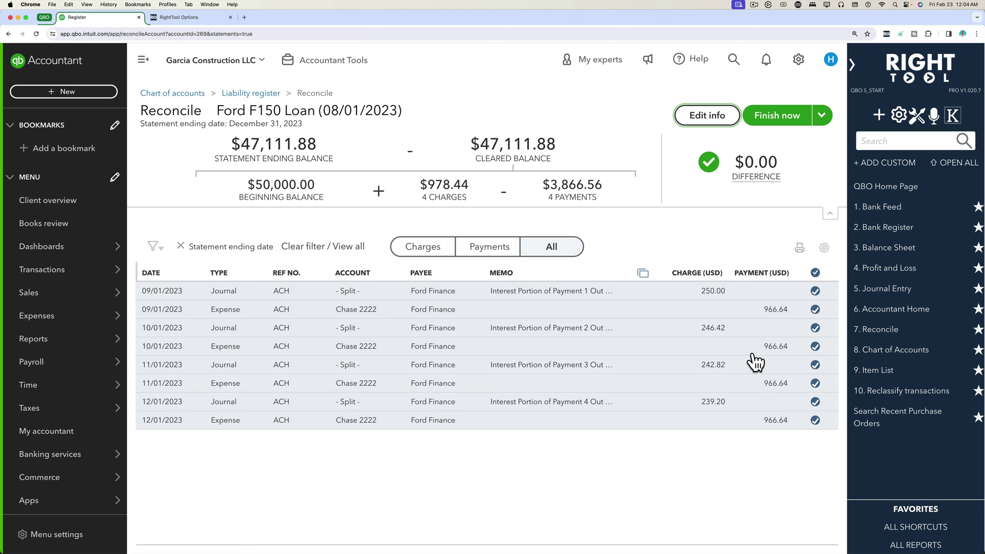
pyautogui.click(716, 122)
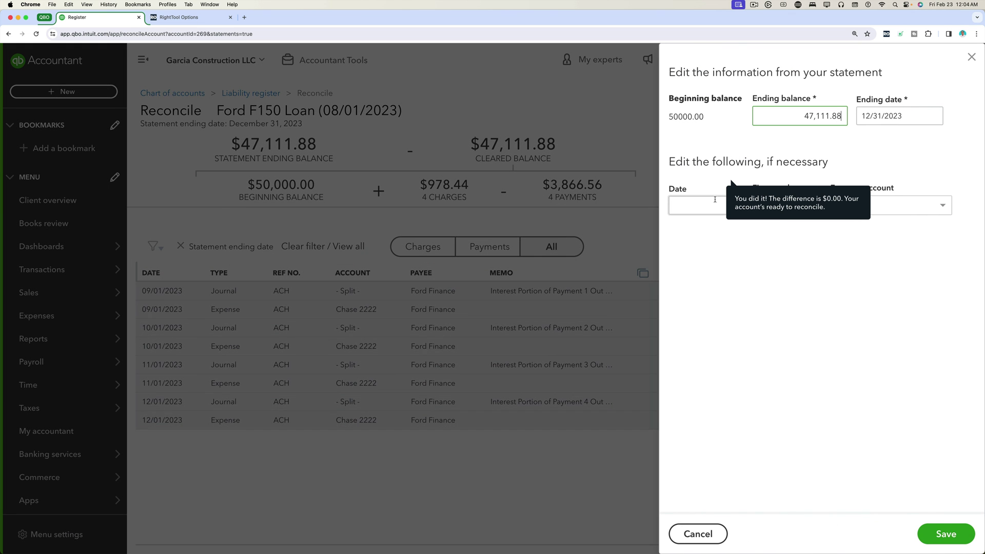
pyautogui.press('BackSpace')
pyautogui.write('7')
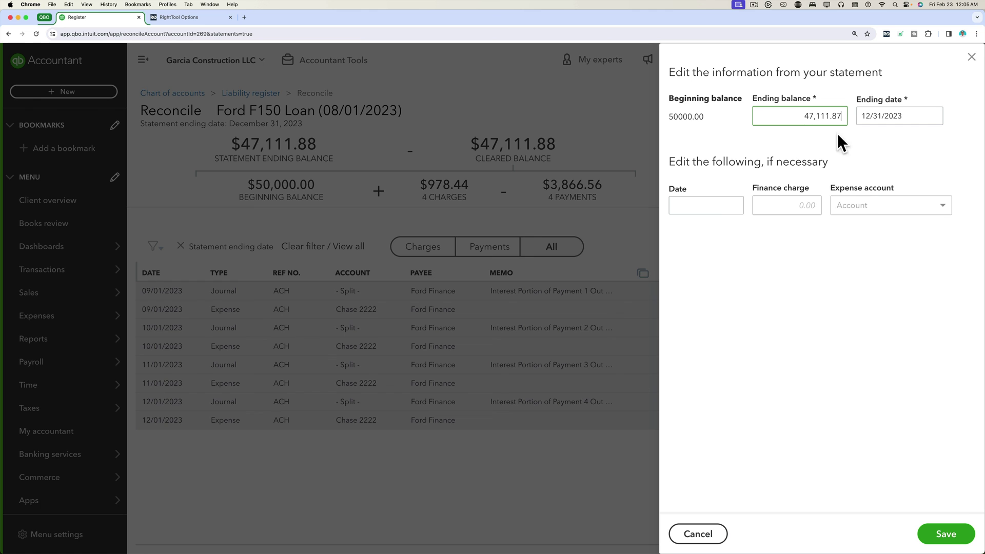
pyautogui.click(944, 534)
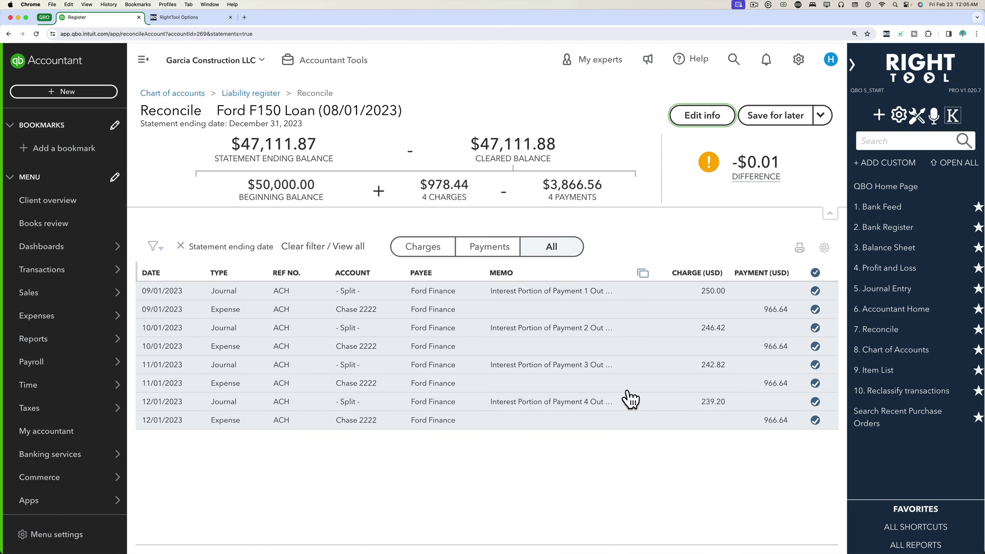
# - Correct the 12/01/2023 interest journal to 239.19 and finish the December 2023 reconciliation at $0.00
pyautogui.click(707, 402)
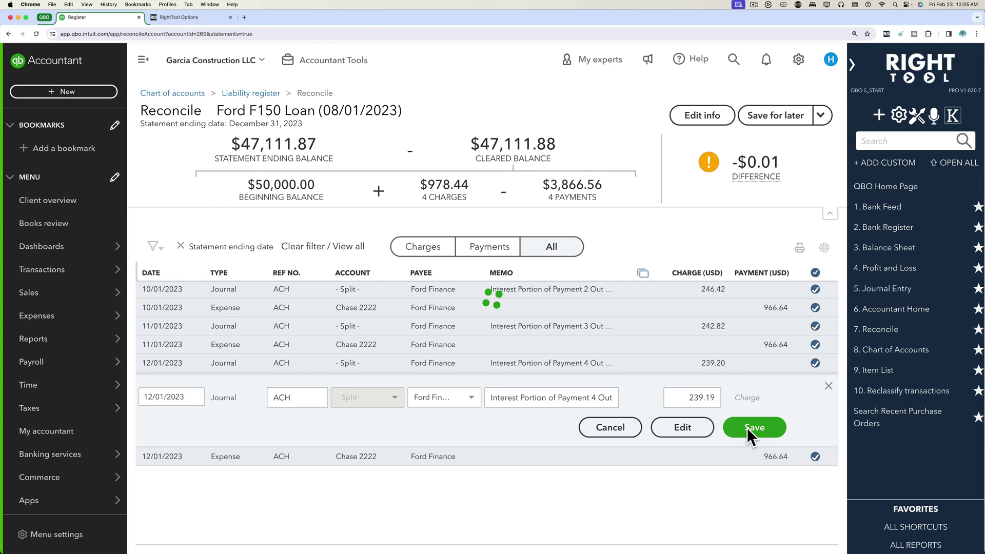
pyautogui.moveTo(760, 173)
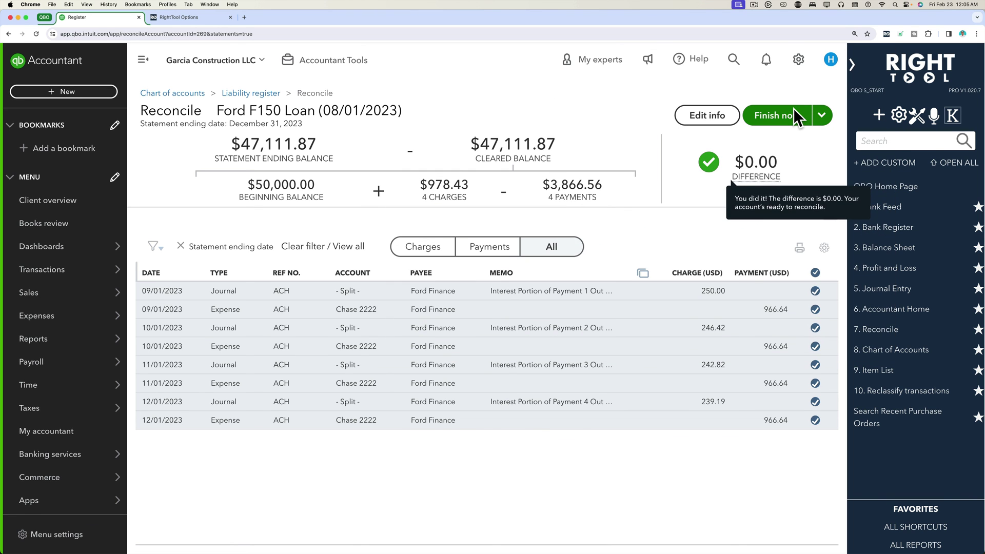
pyautogui.click(792, 115)
pyautogui.click(624, 417)
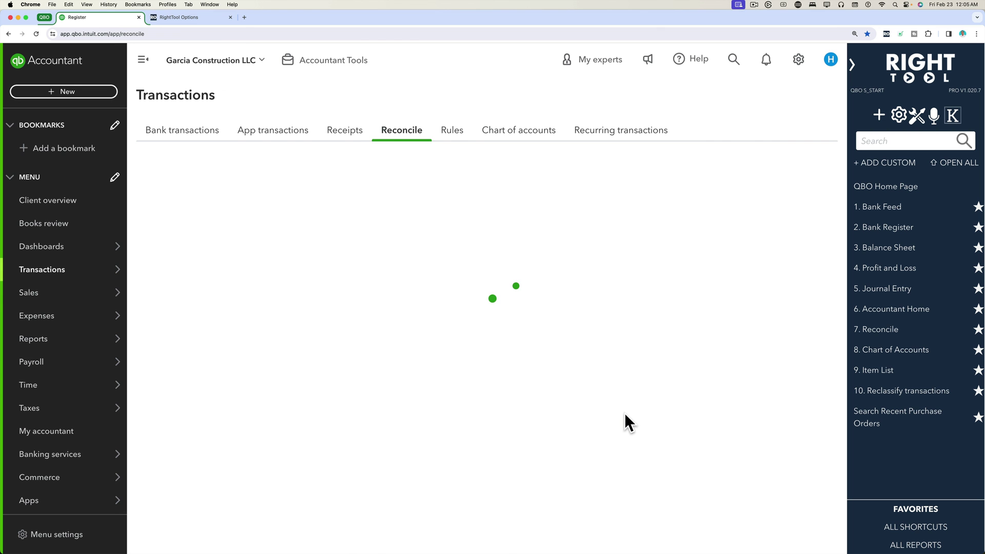